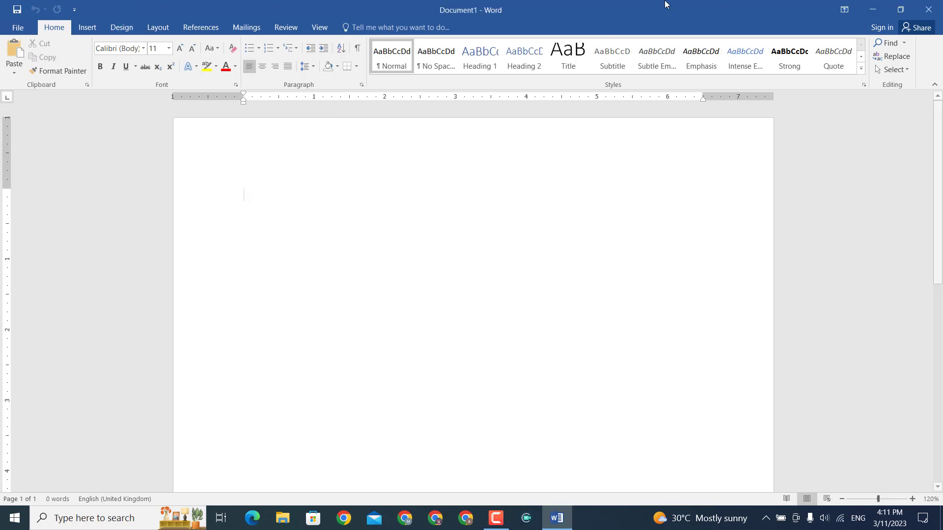
Compare the Design and Layout ribbon options, finishing on the Design tab
left_click(125, 30)
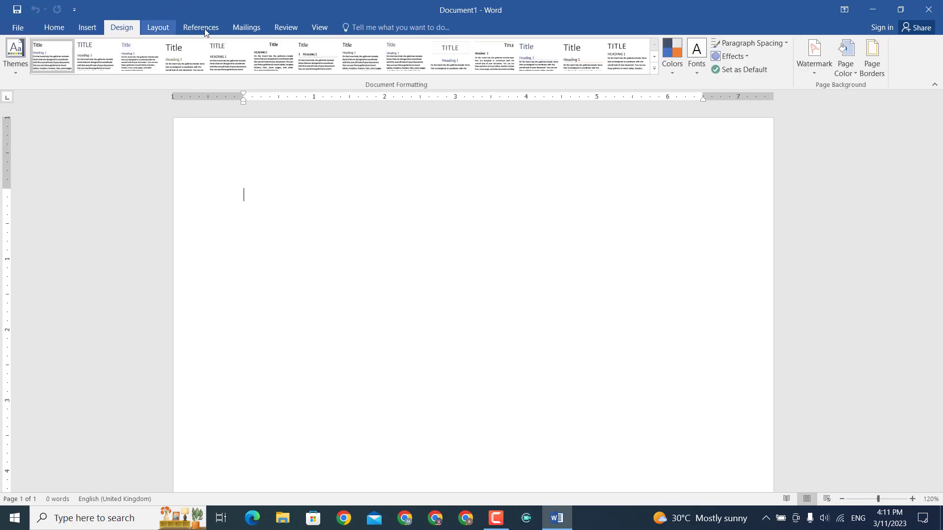
left_click(169, 28)
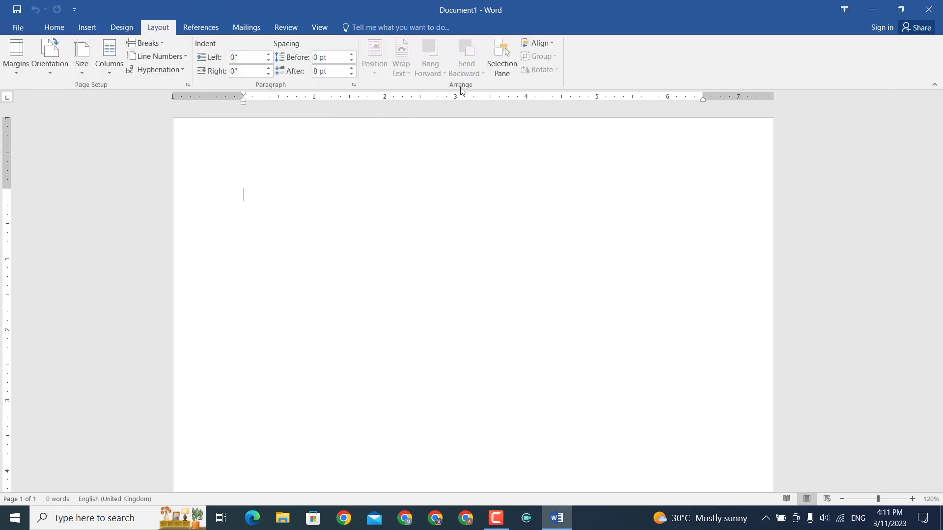
left_click(127, 27)
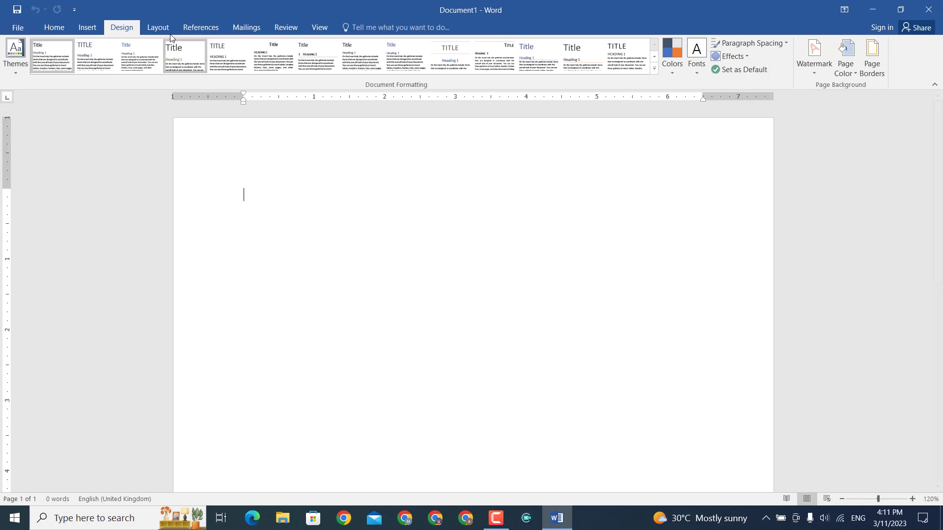
left_click(157, 27)
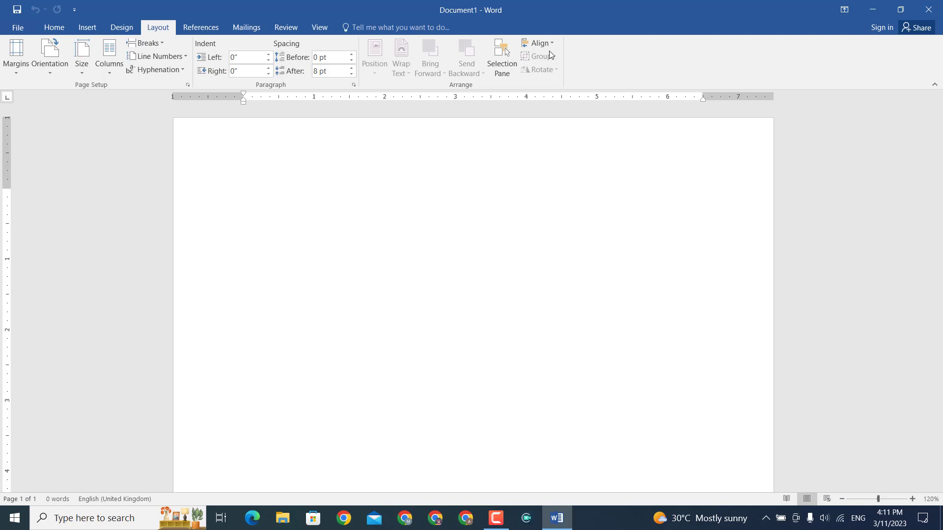
left_click(122, 28)
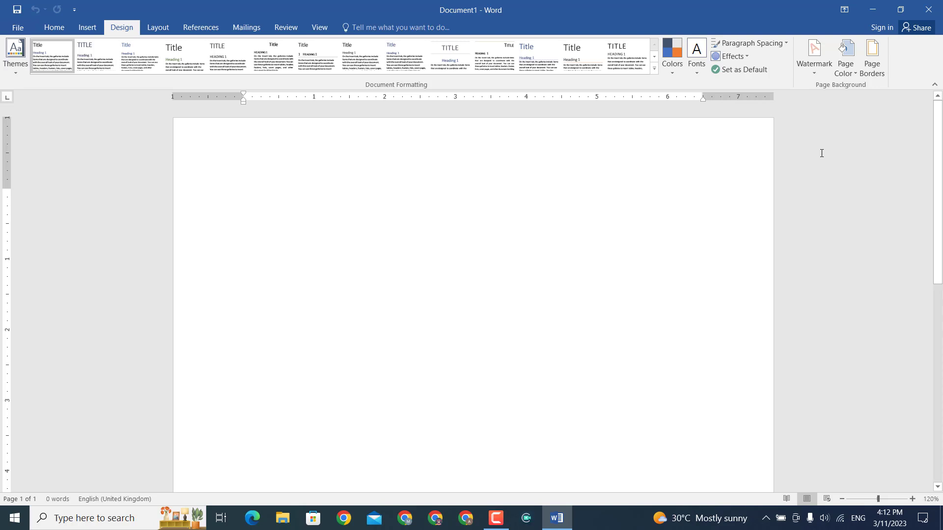
Apply the ready-made CONFIDENTIAL 1 diagonal watermark and scroll the page to view it
left_click(817, 63)
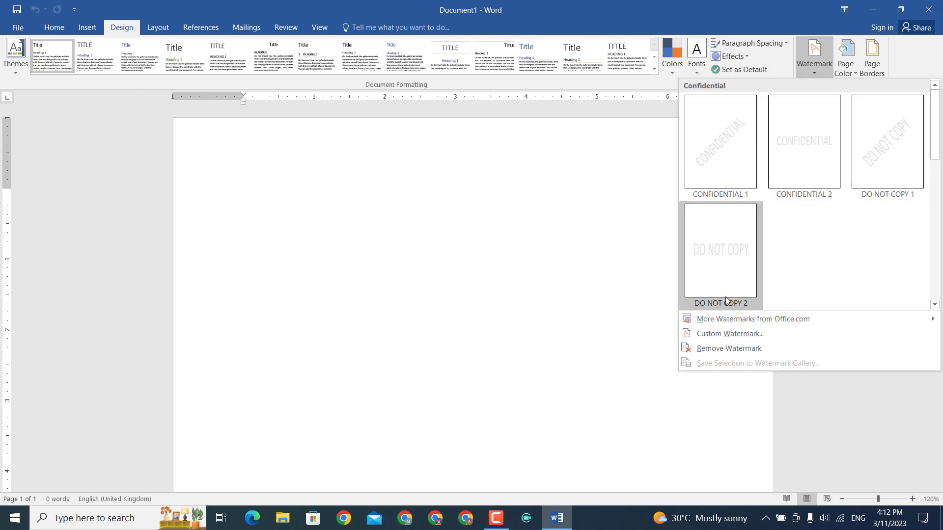
left_click(709, 151)
scroll(568, 301, "down", 5)
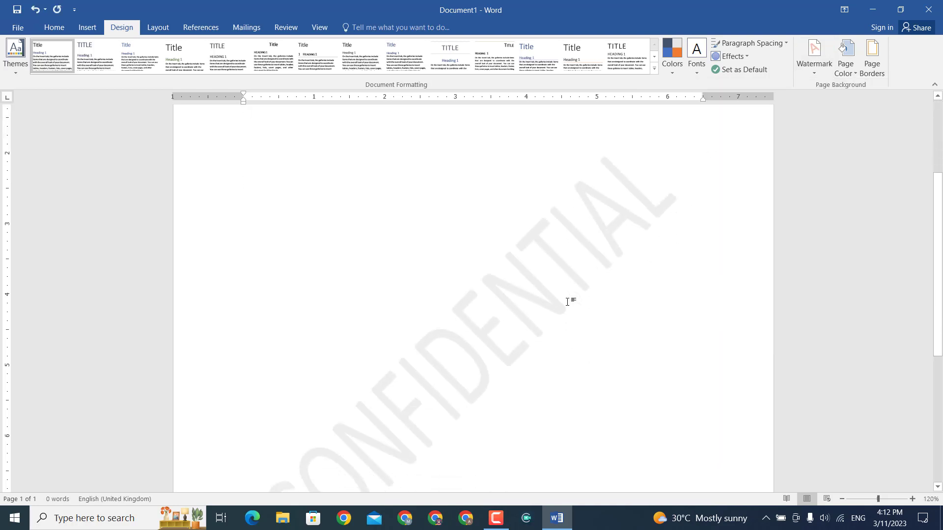
scroll(569, 301, "down", 2)
scroll(565, 204, "up", 6)
scroll(575, 298, "down", 2)
scroll(575, 297, "down", 5)
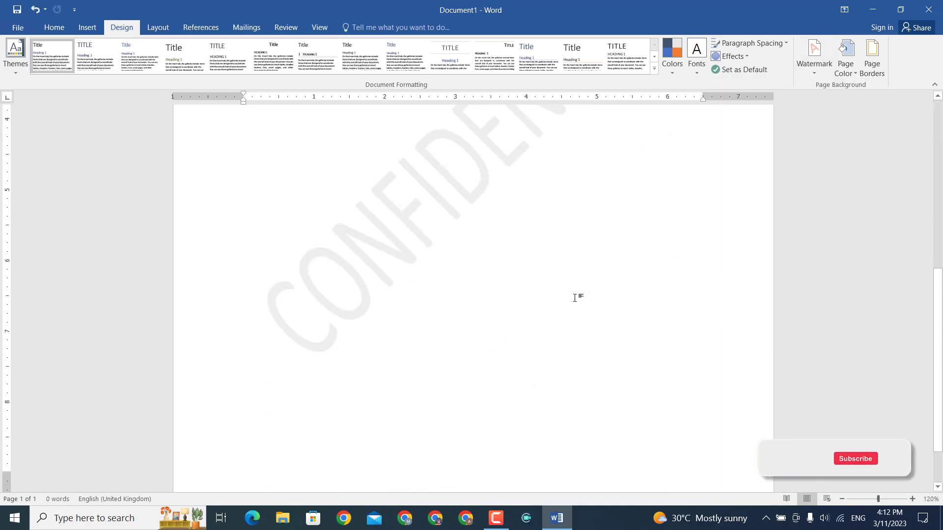
scroll(575, 298, "up", 4)
scroll(575, 298, "up", 1)
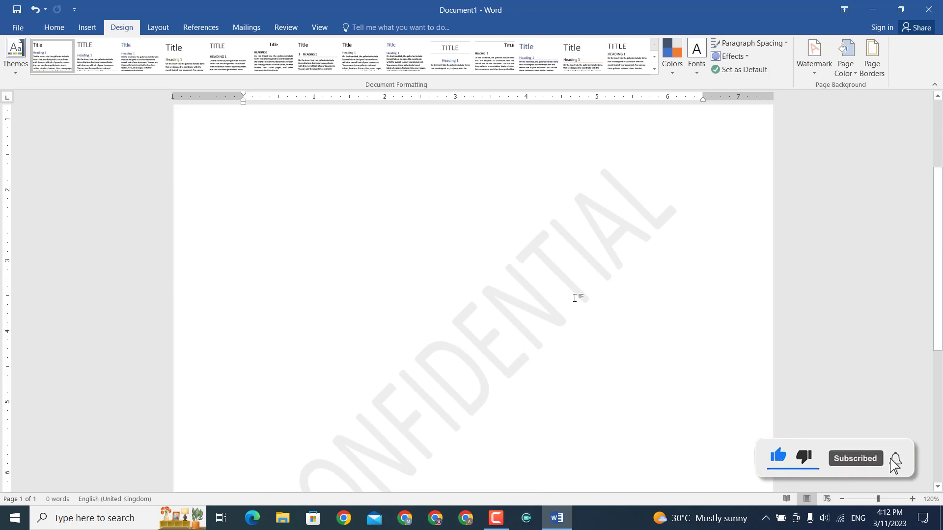
scroll(574, 297, "down", 2)
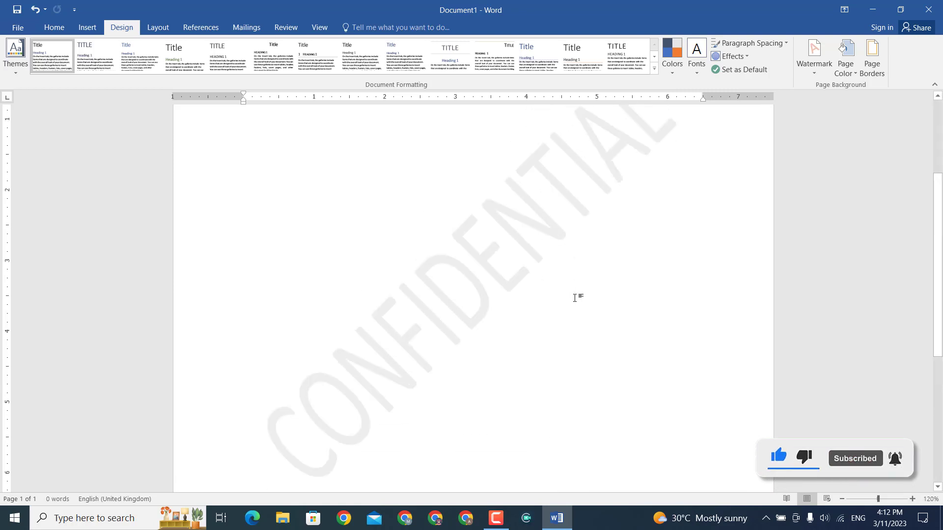
scroll(575, 297, "up", 6)
scroll(435, 294, "up", 1)
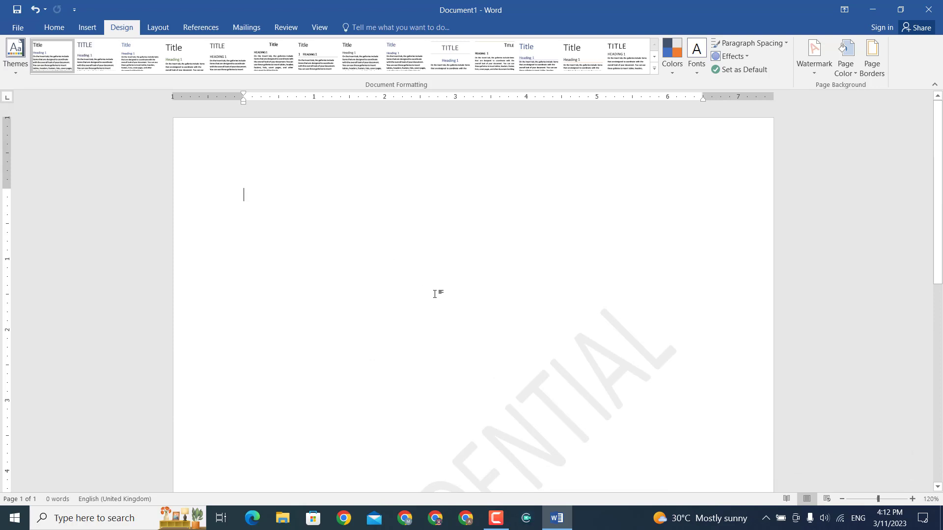
Type 'Angels Technology' at the top, then delete the accidental page break and final letter
type("Angels ")
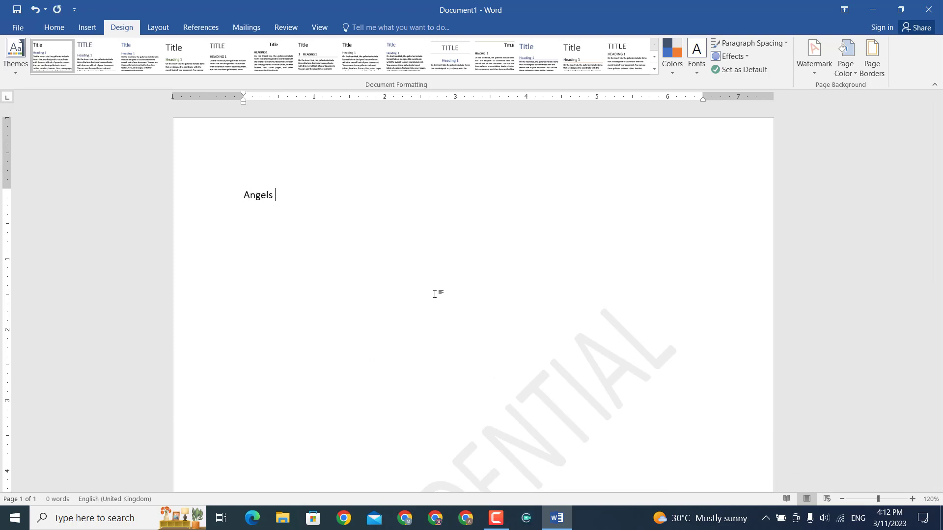
type("Technolog")
type("y")
key("ctrl+Return")
scroll(461, 297, "down", 5)
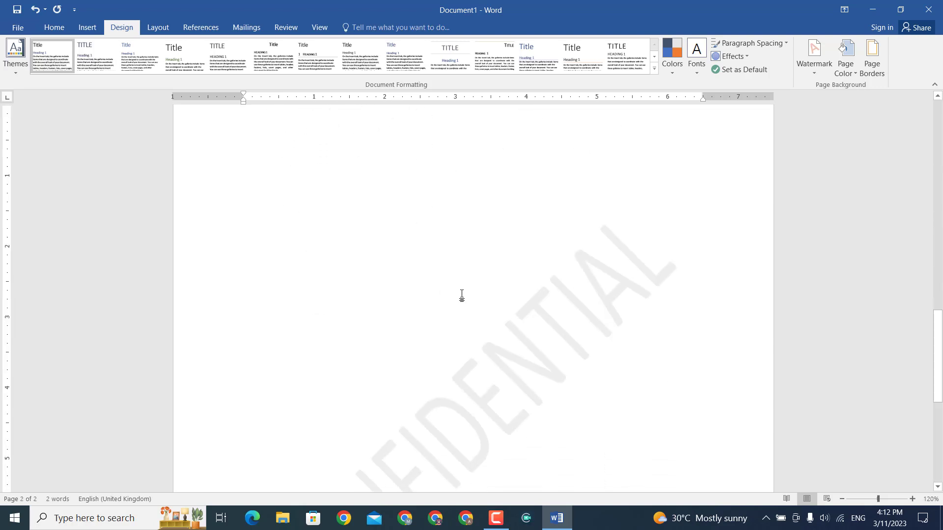
scroll(464, 296, "down", 5)
scroll(468, 296, "up", 5)
scroll(469, 297, "down", 8)
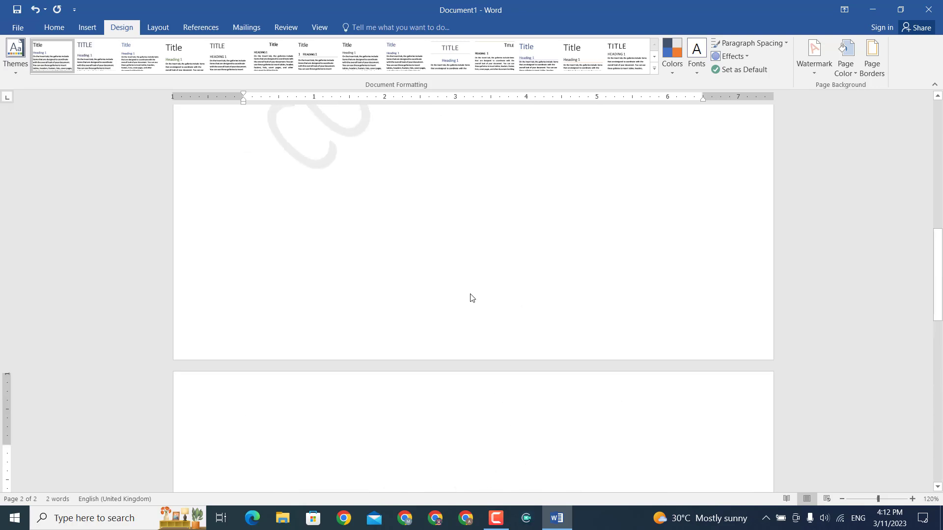
key("BackSpace")
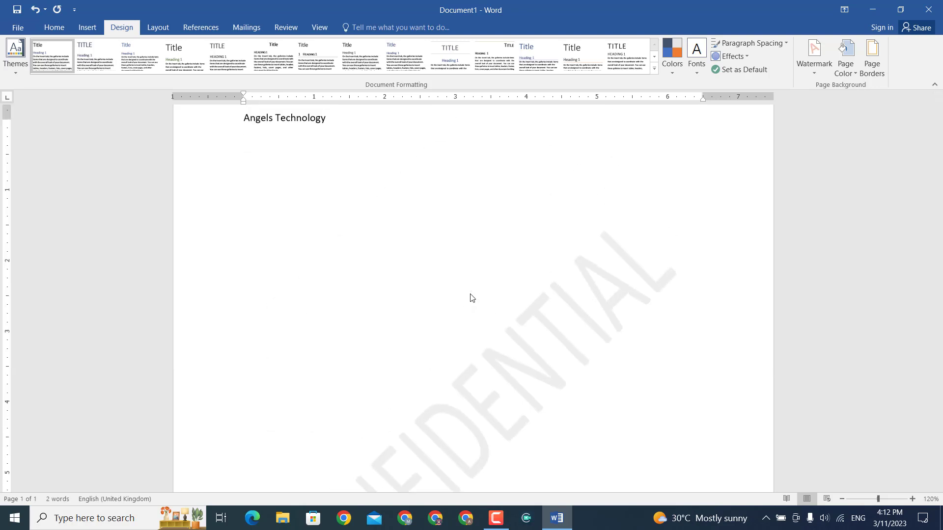
key("BackSpace")
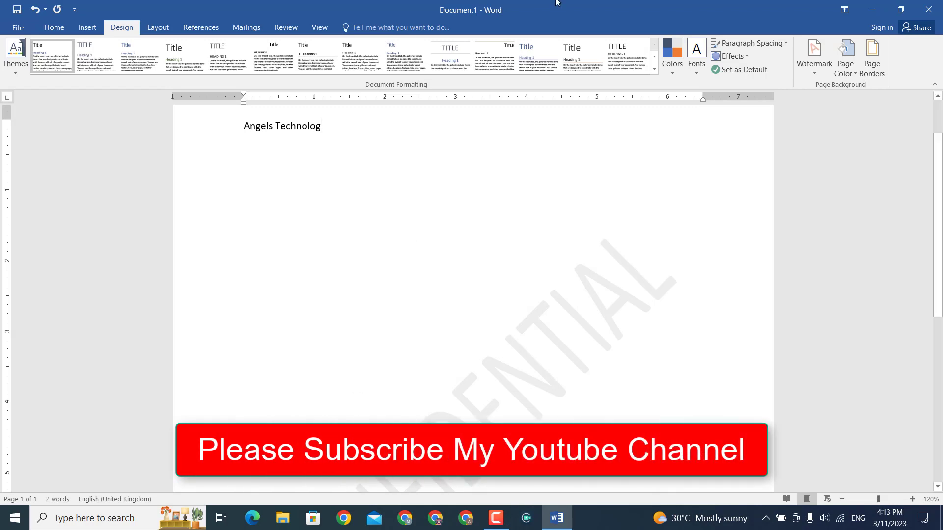
Create a custom 'Angels Technology' text watermark in English (United Kingdom), replacing CONFIDENTIAL
left_click(817, 73)
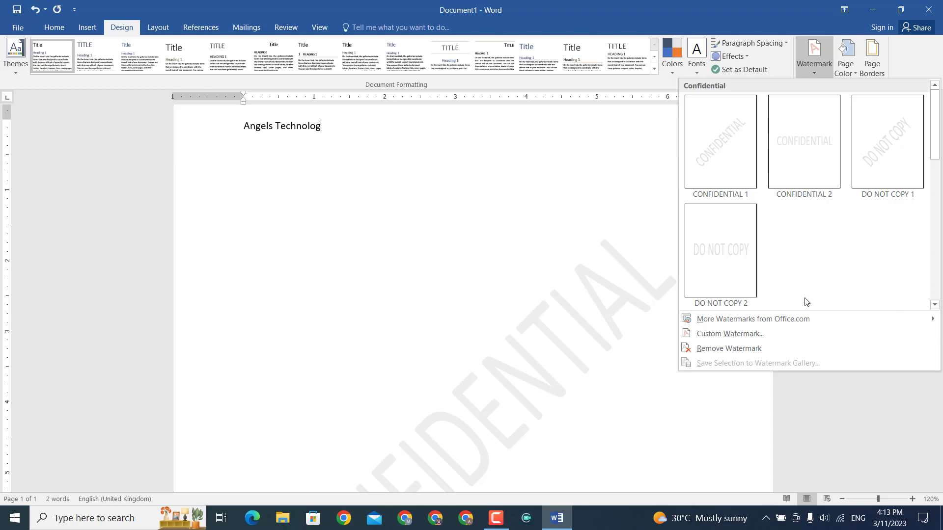
left_click(764, 340)
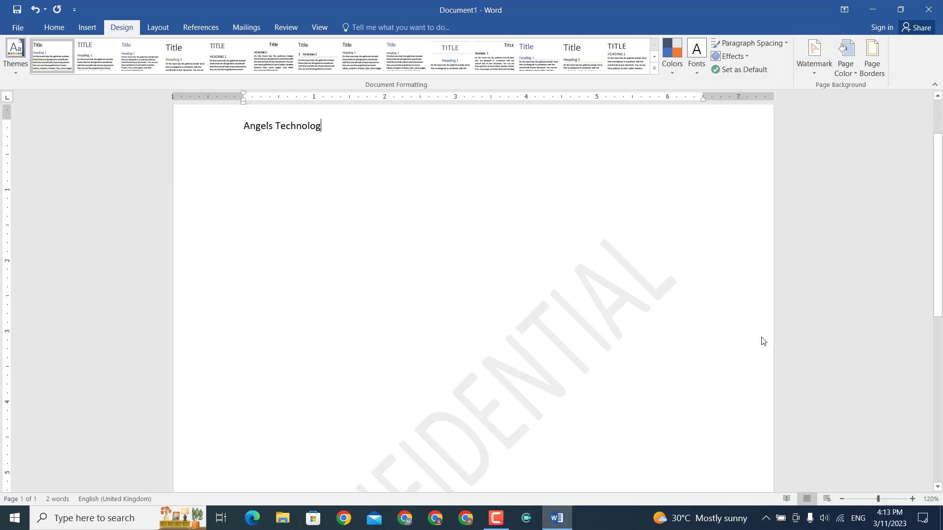
left_click_drag(470, 153, 693, 123)
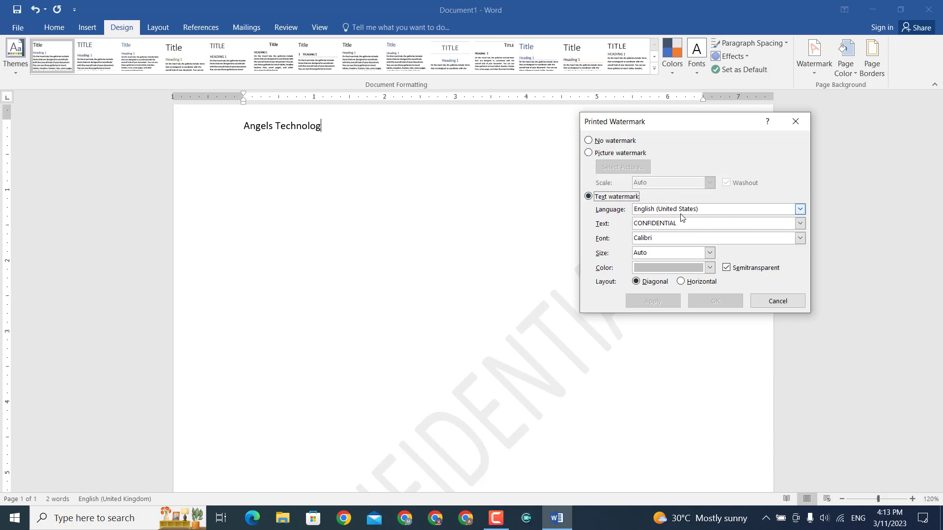
left_click(709, 210)
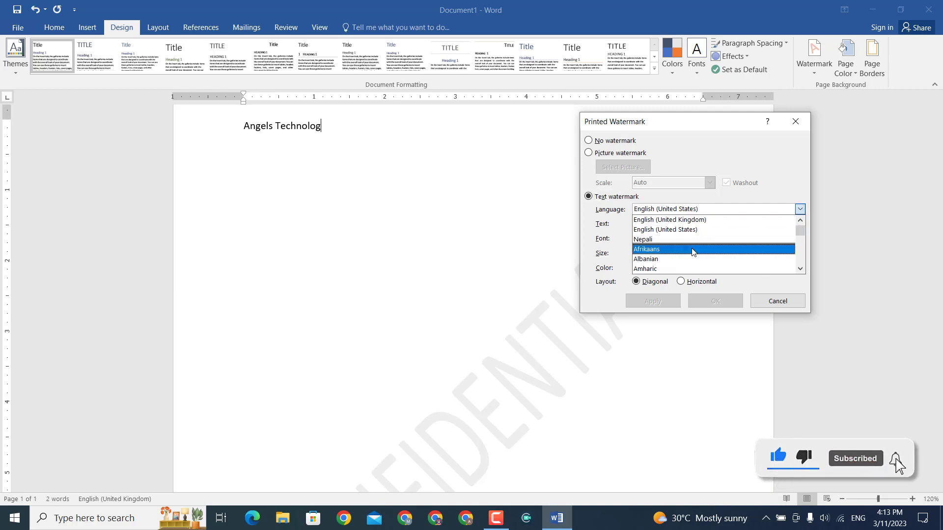
left_click(654, 220)
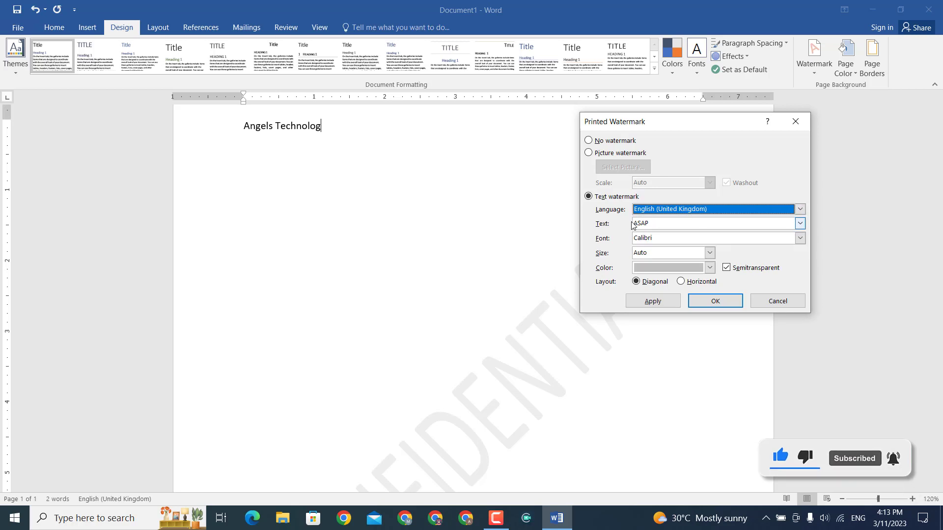
left_click_drag(657, 221, 592, 225)
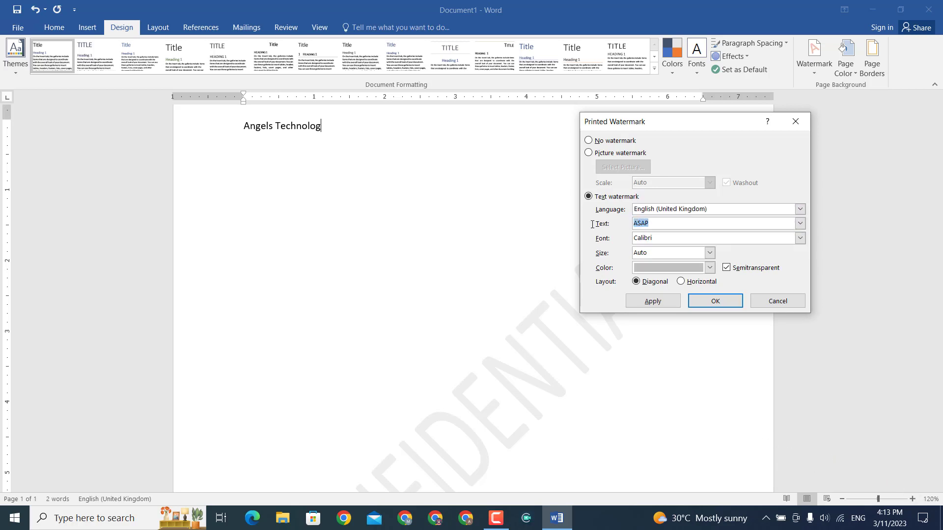
type("A")
type("ngels Tech")
type("nology")
left_click(715, 302)
scroll(701, 306, "down", 4)
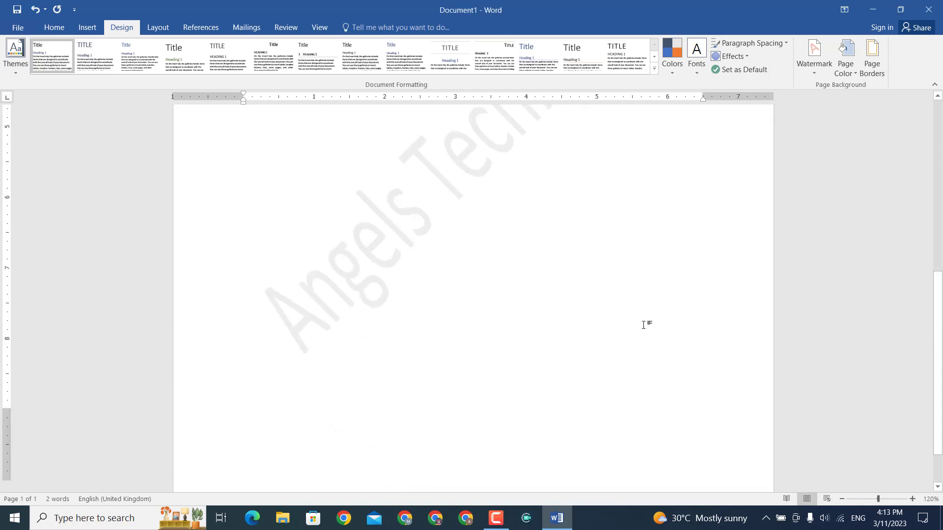
scroll(659, 339, "down", 3)
scroll(666, 338, "down", 3)
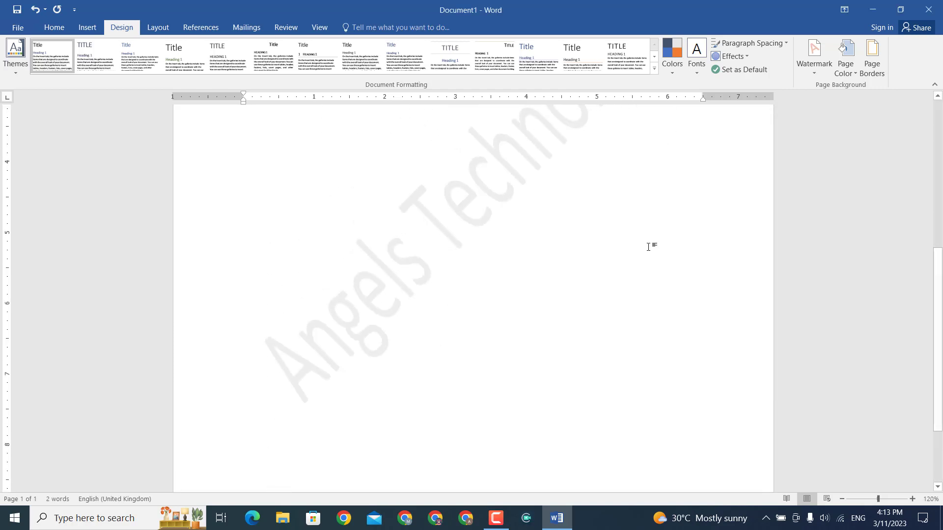
scroll(648, 247, "up", 5)
scroll(648, 247, "up", 2)
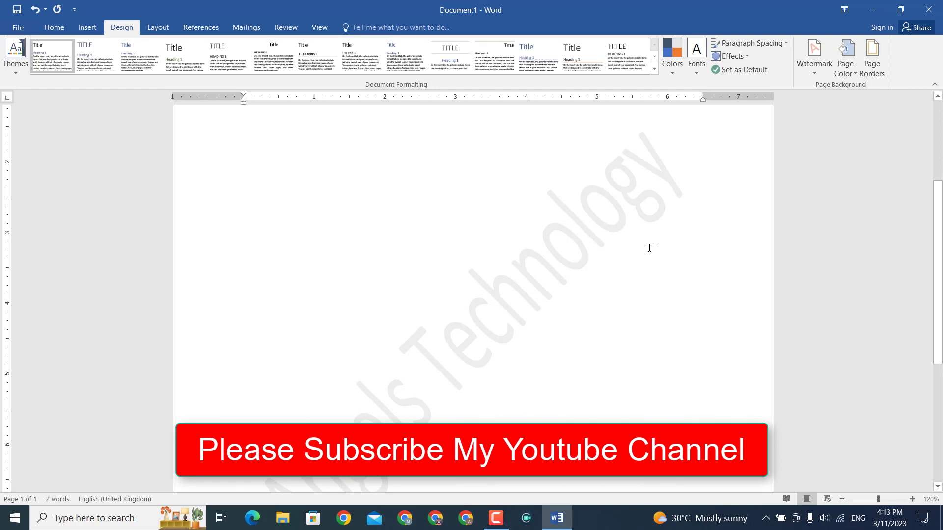
scroll(649, 248, "down", 3)
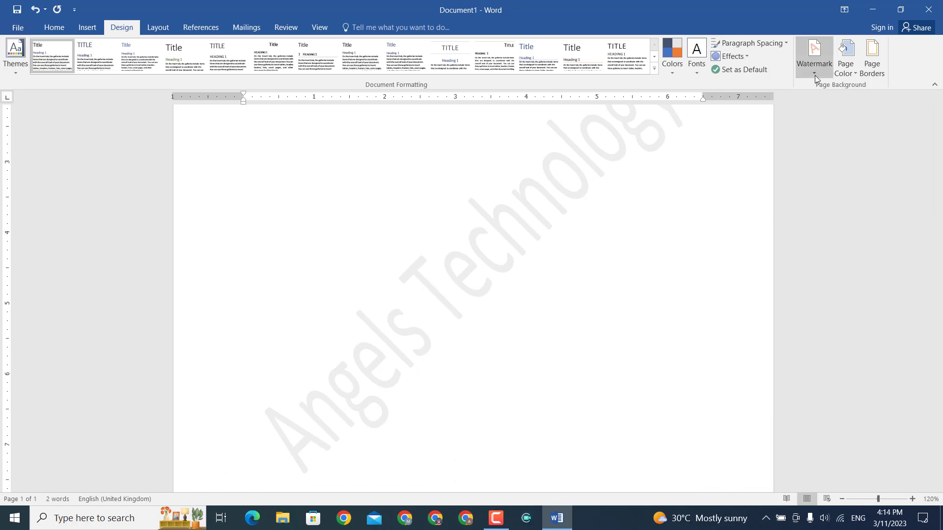
Pick Angels Logo.png from the Desktop as the washed-out picture watermark image
left_click(814, 55)
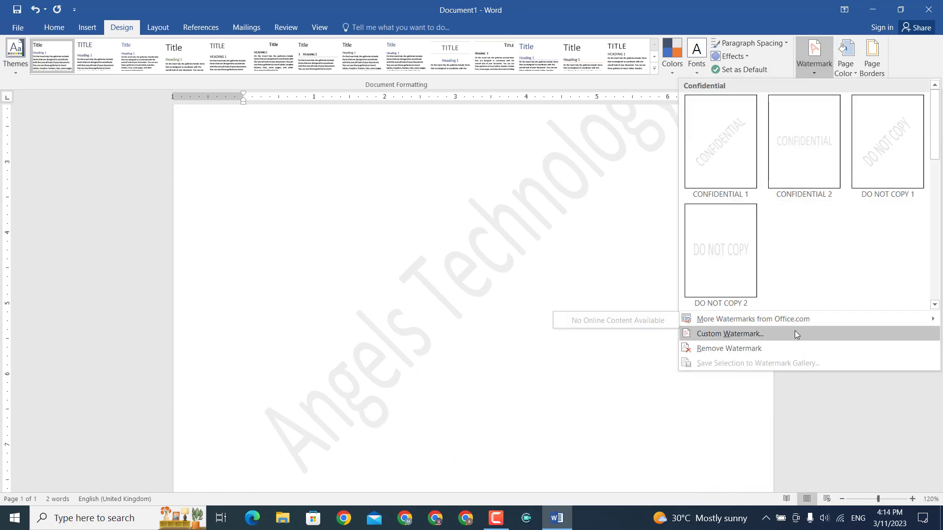
left_click(735, 333)
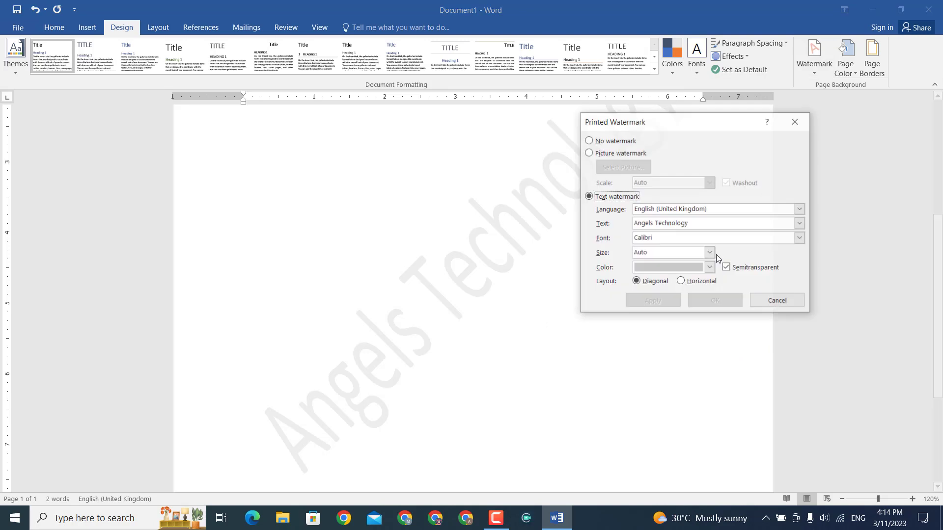
left_click(608, 153)
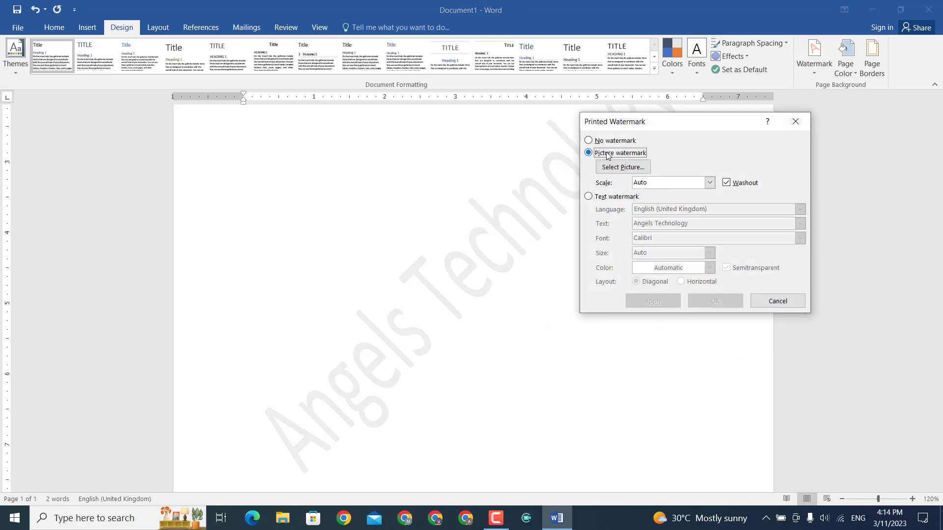
left_click(630, 169)
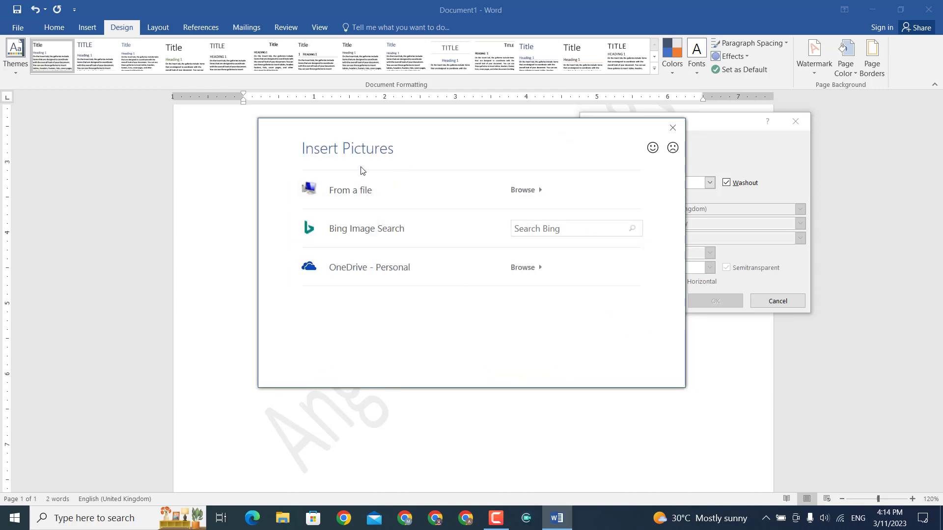
left_click(444, 194)
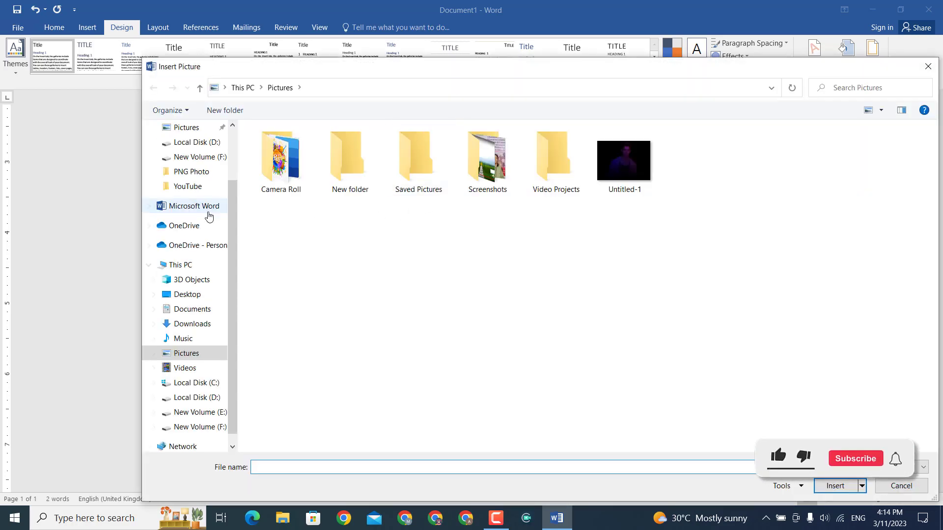
left_click(186, 294)
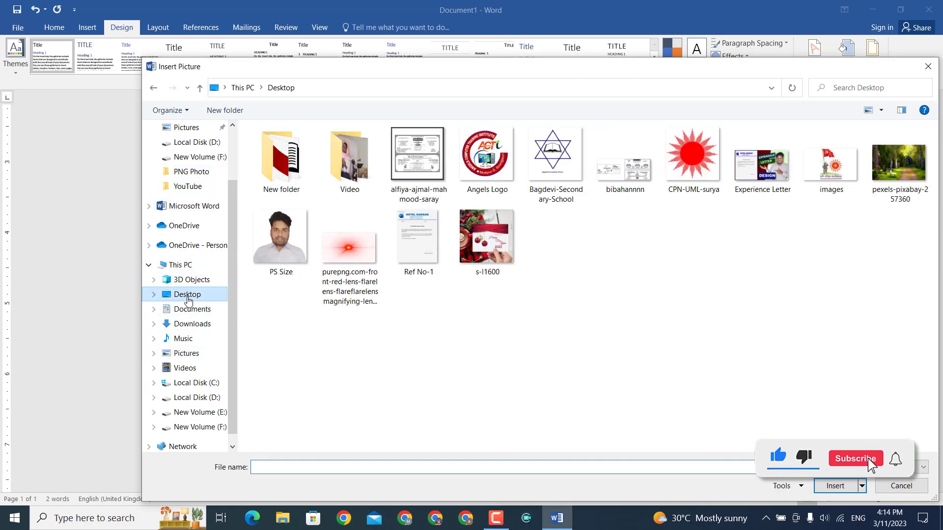
left_click(467, 162)
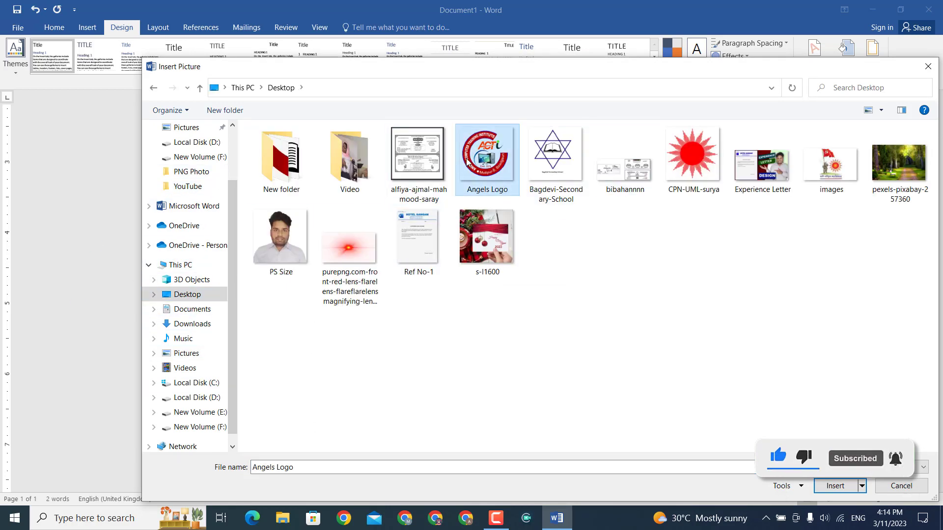
left_click(834, 486)
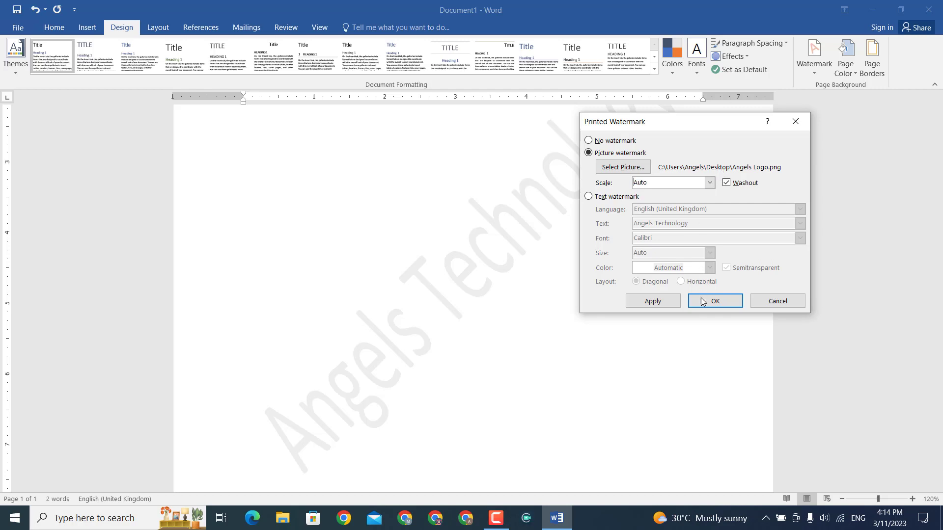
Apply the faded Angels Logo picture watermark and scroll through the page to inspect it
left_click(716, 301)
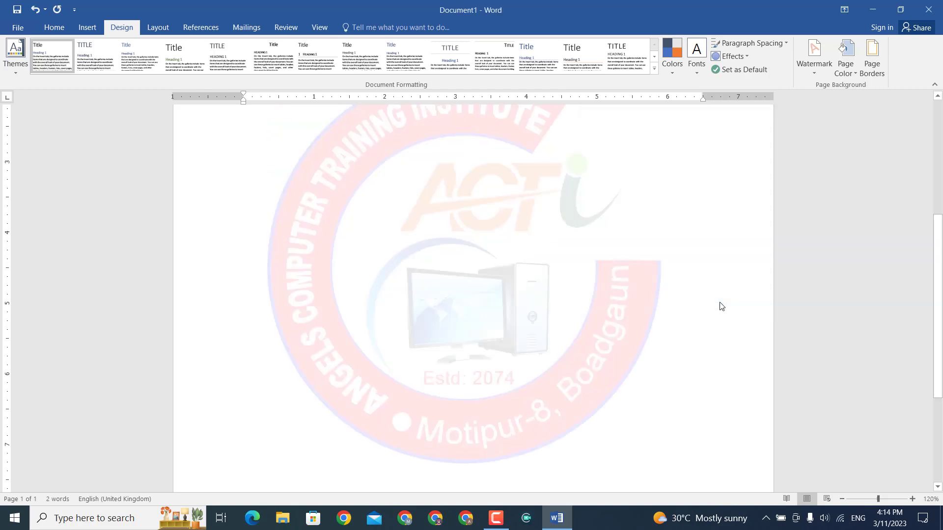
scroll(527, 279, "down", 2)
scroll(527, 279, "up", 5)
scroll(527, 279, "down", 5)
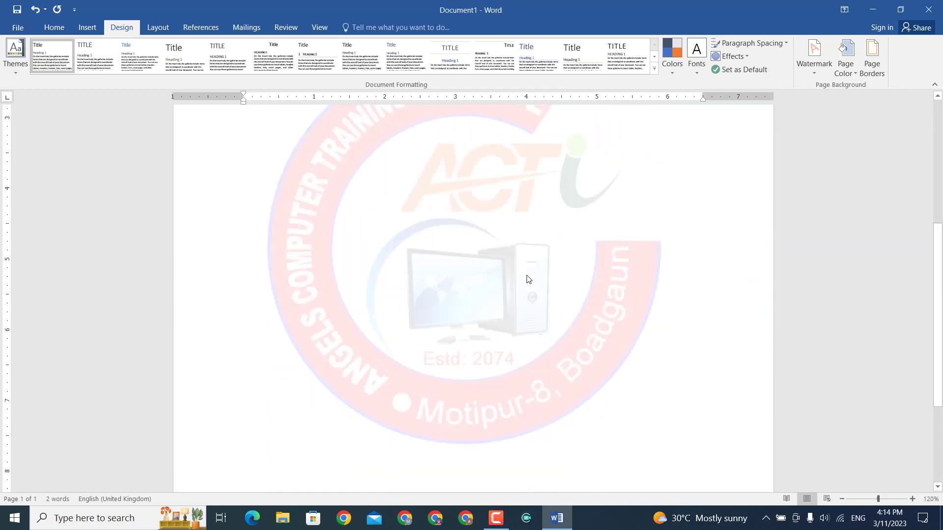
scroll(527, 279, "down", 4)
scroll(527, 279, "down", 1)
scroll(527, 279, "up", 8)
scroll(527, 279, "down", 1)
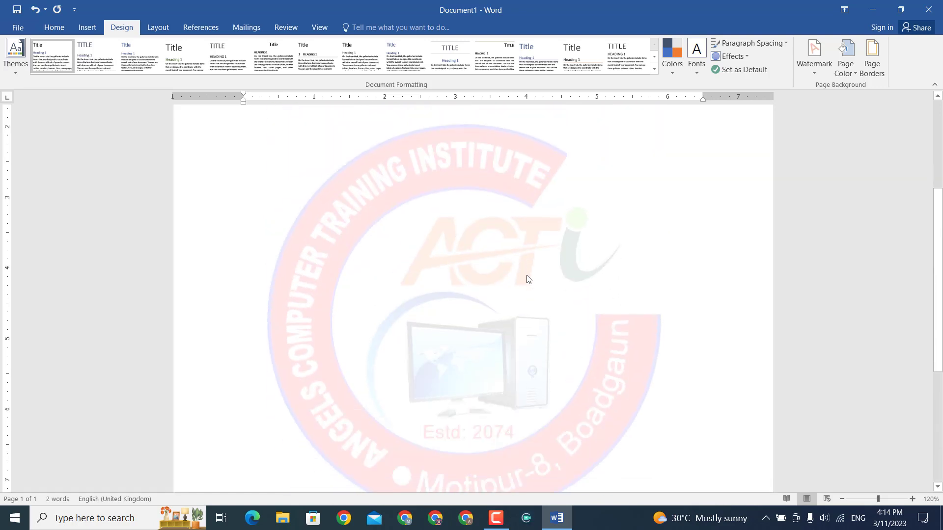
scroll(526, 279, "down", 1)
scroll(527, 279, "up", 5)
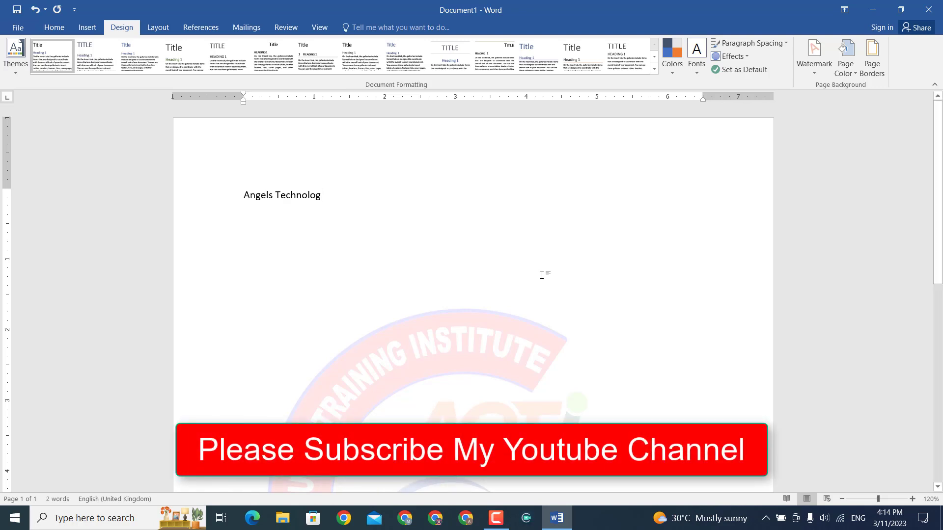
scroll(552, 280, "down", 6)
scroll(625, 322, "up", 1)
scroll(604, 329, "up", 2)
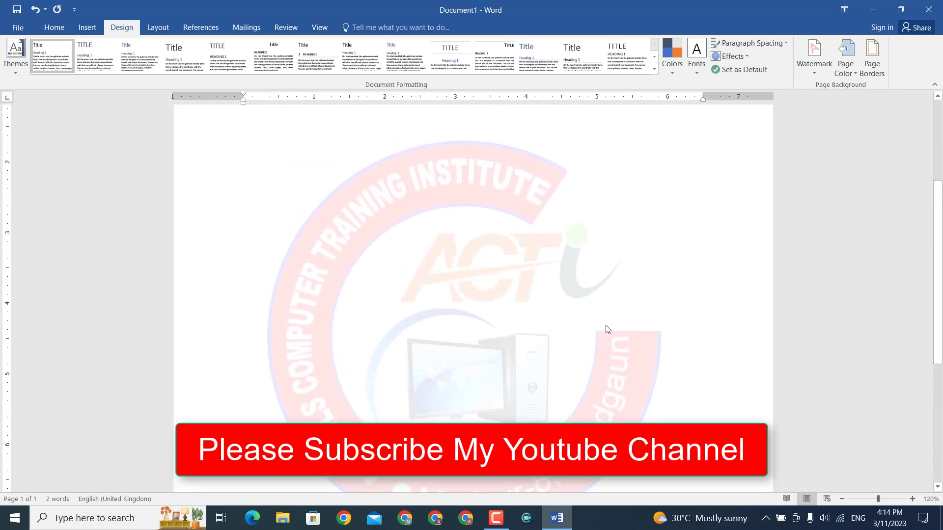
scroll(607, 329, "down", 6)
scroll(609, 330, "down", 1)
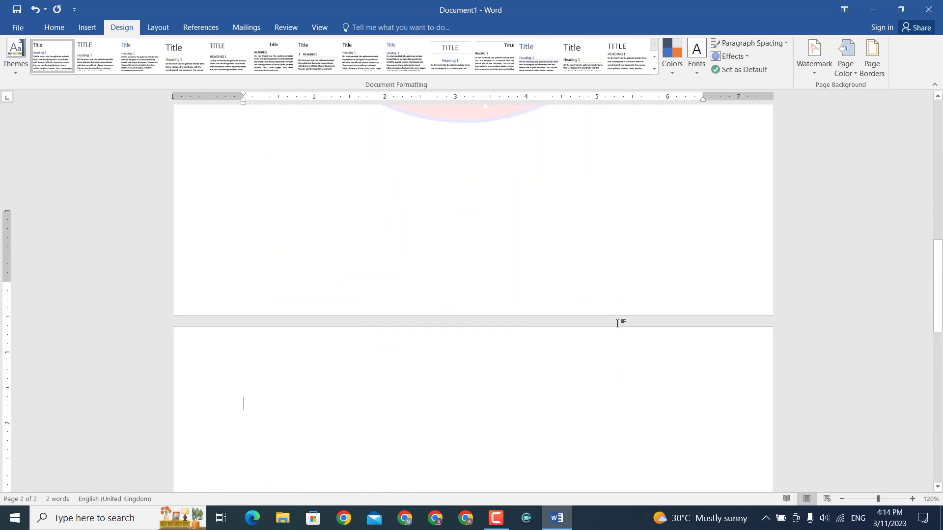
scroll(614, 332, "down", 6)
scroll(618, 336, "down", 3)
scroll(620, 337, "up", 5)
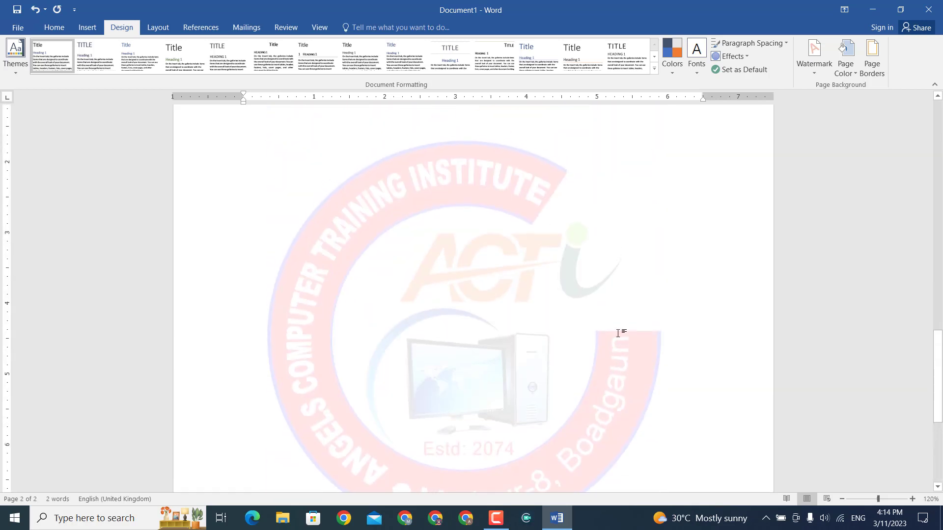
scroll(618, 333, "up", 5)
scroll(618, 332, "down", 5)
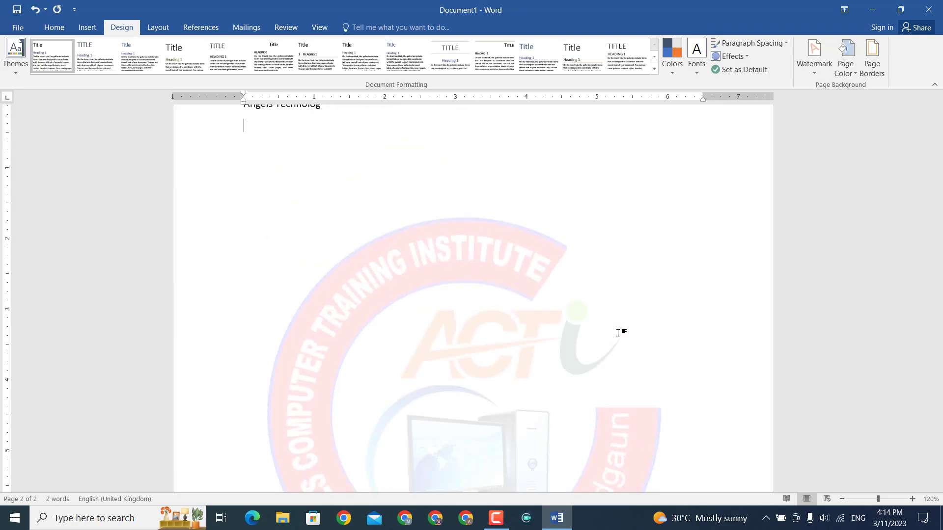
scroll(618, 341, "up", 2)
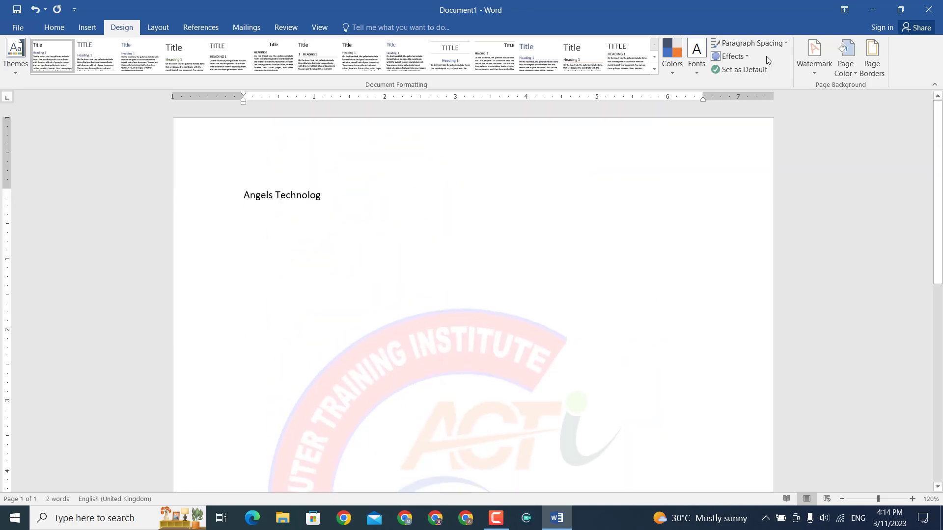
Remove the Angels logo watermark, leaving only the 'Angels Technolog' line on the page
left_click(803, 67)
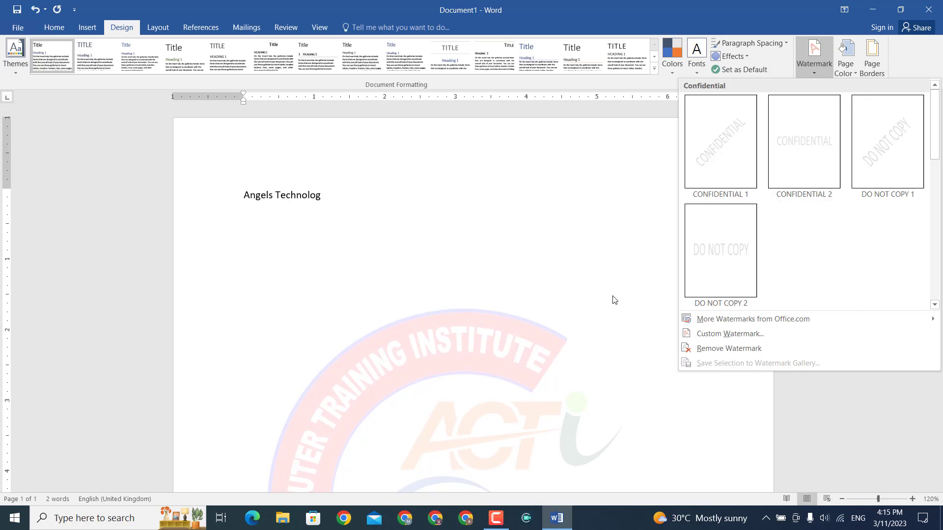
left_click(494, 267)
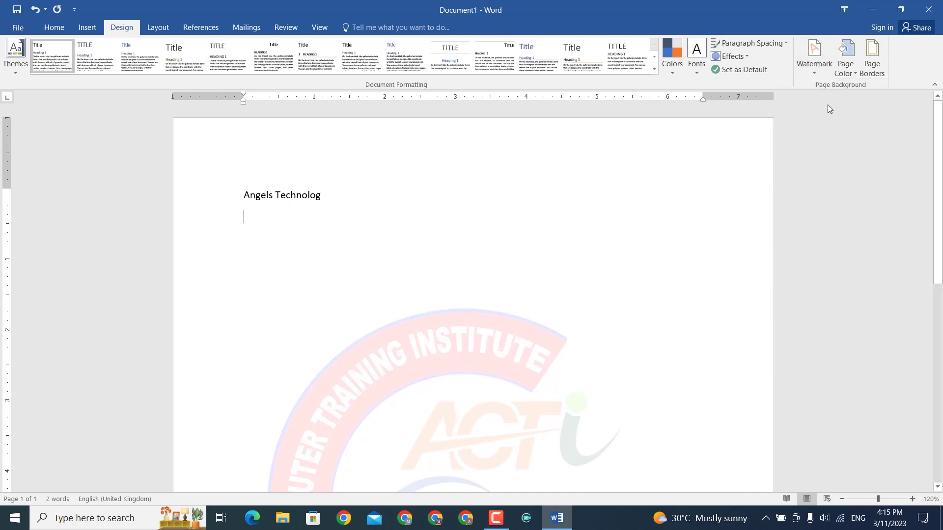
left_click(818, 74)
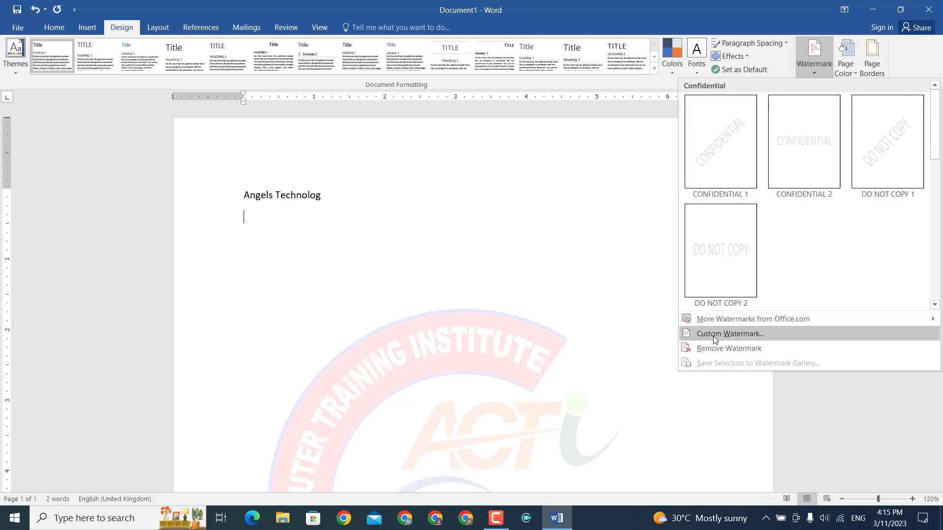
left_click(757, 349)
scroll(499, 378, "down", 5)
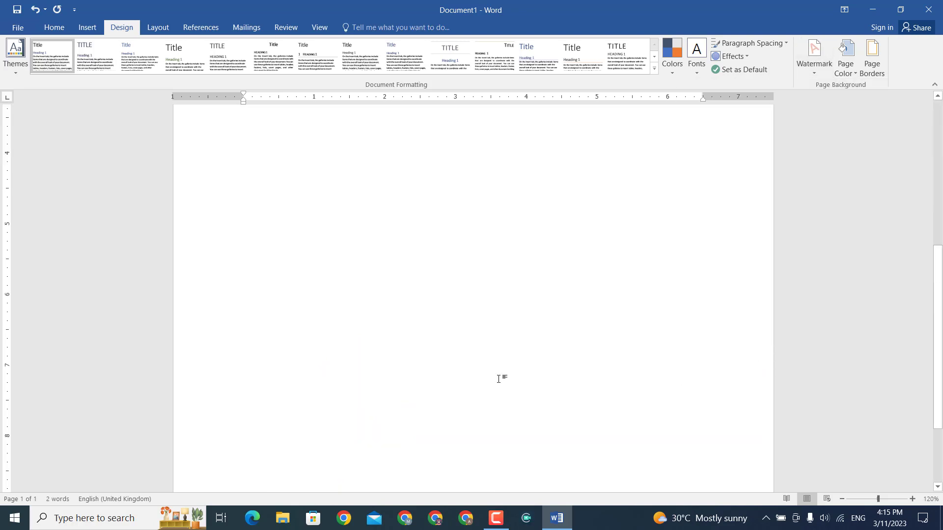
scroll(697, 316, "up", 5)
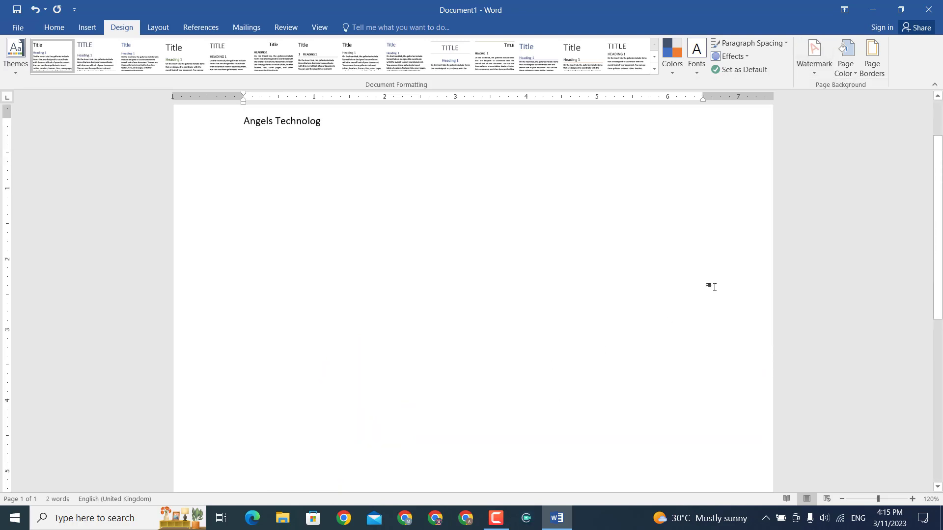
left_click(813, 67)
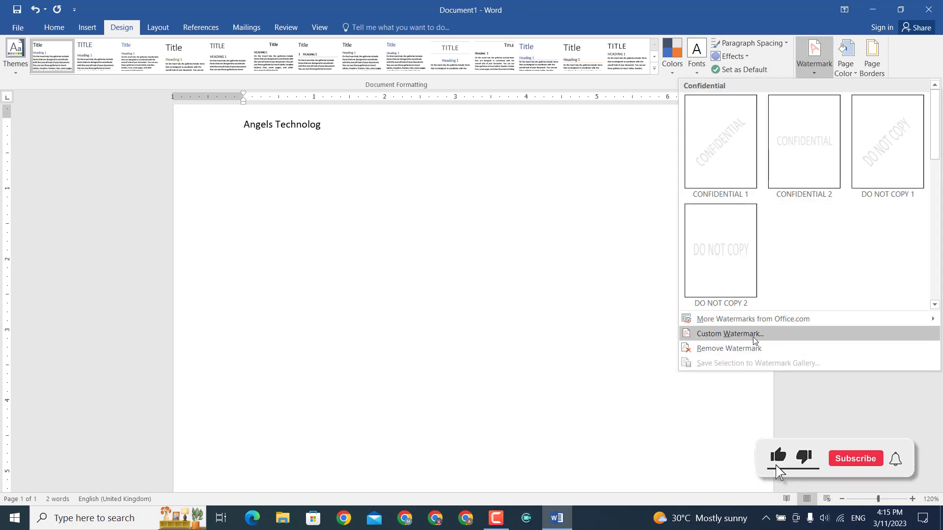
Re-add the Angels Logo as a washed-out picture watermark at 100% scale
left_click(754, 335)
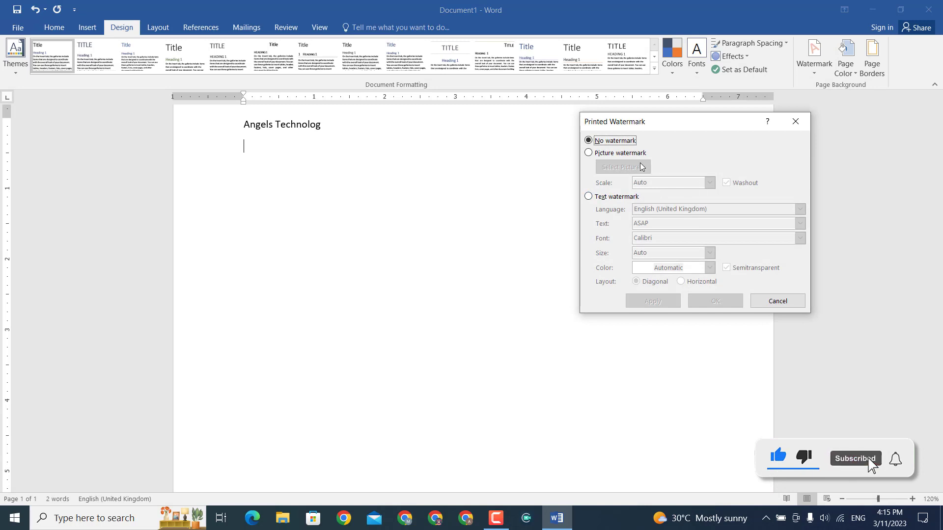
left_click(589, 153)
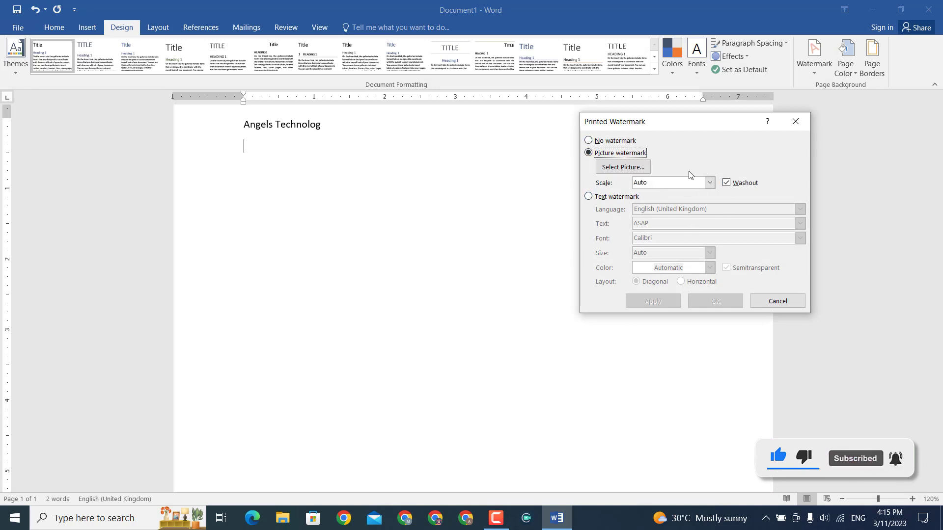
left_click(709, 183)
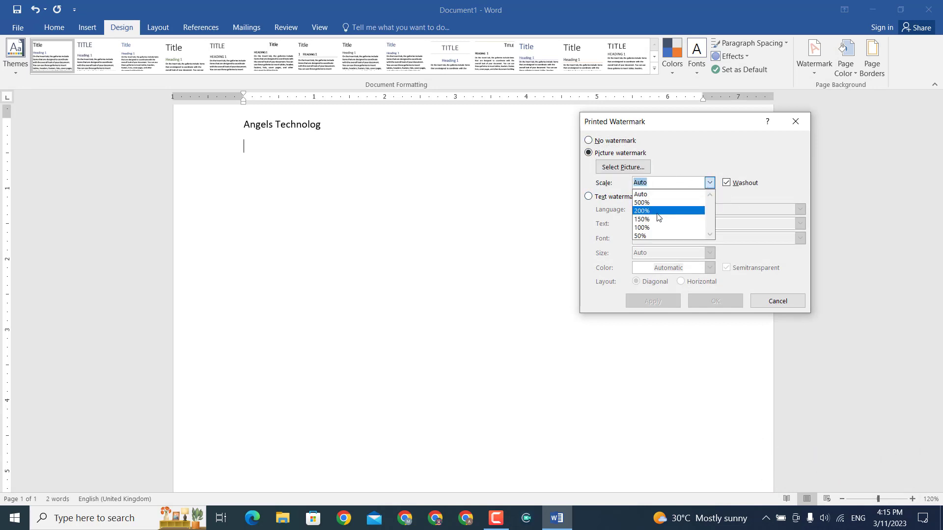
left_click(684, 163)
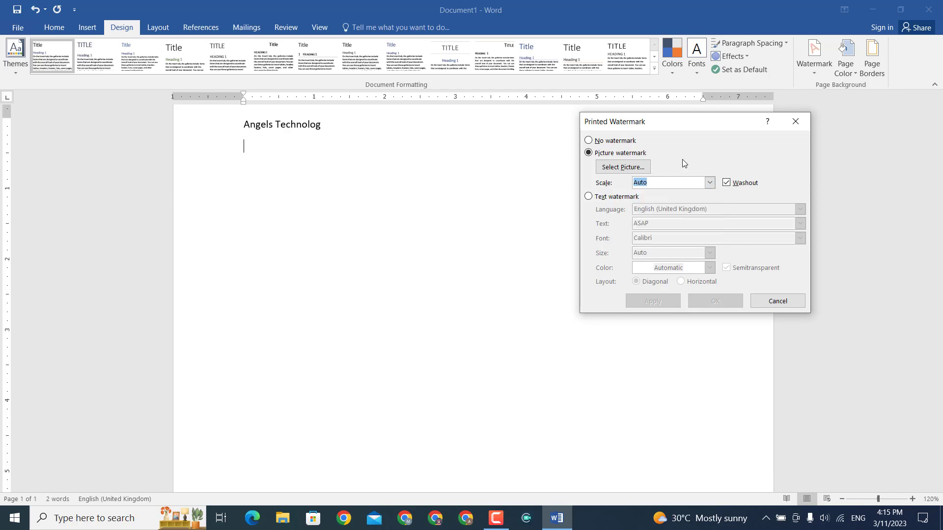
left_click(631, 167)
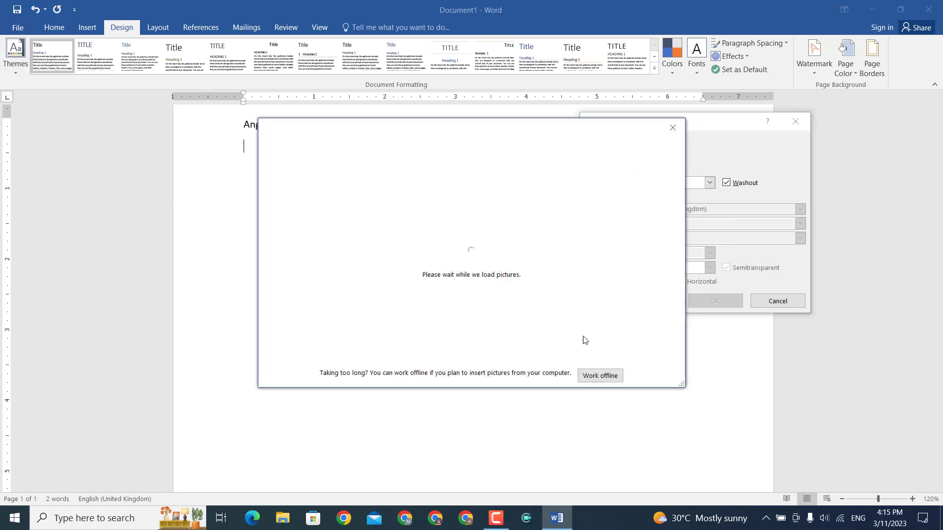
left_click(594, 376)
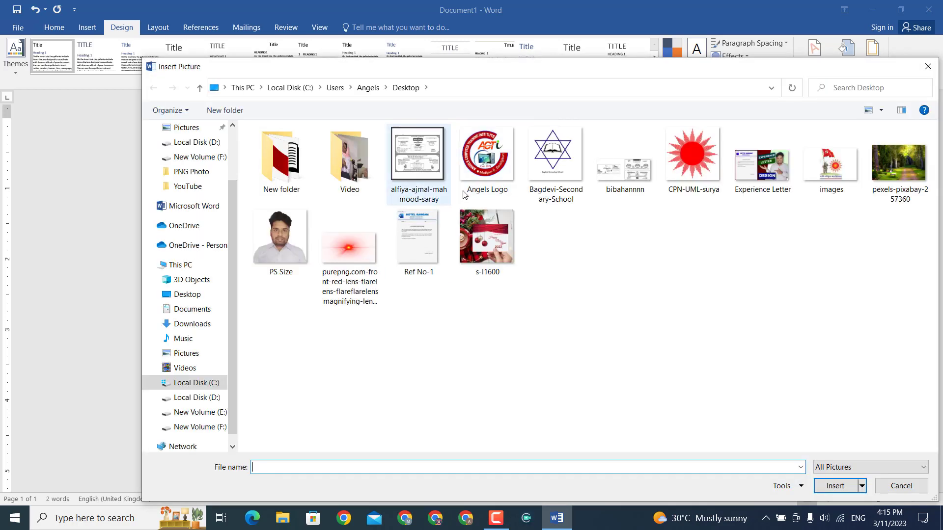
left_click(491, 167)
left_click(835, 486)
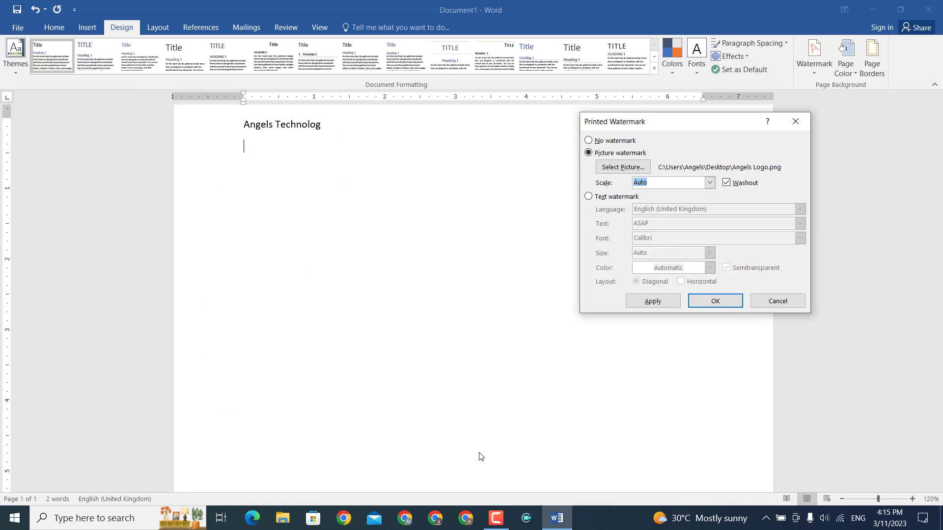
left_click(712, 183)
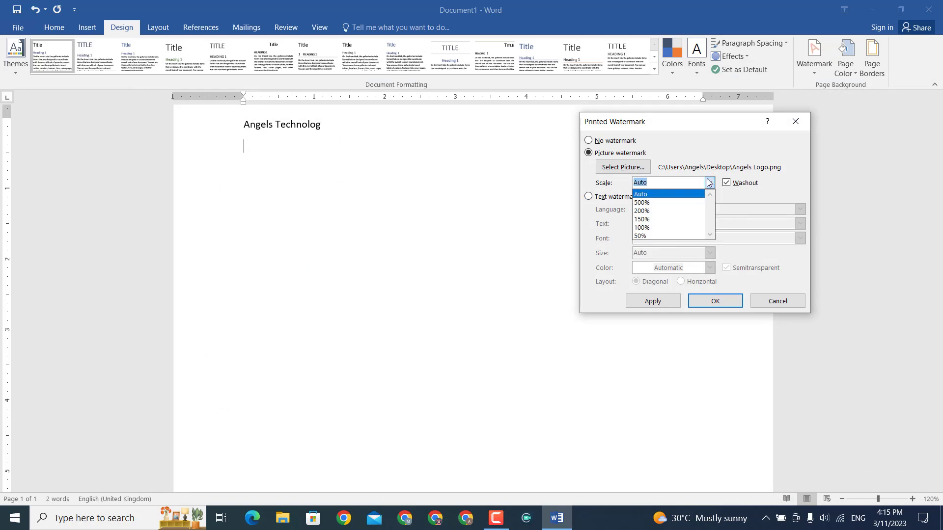
left_click(652, 226)
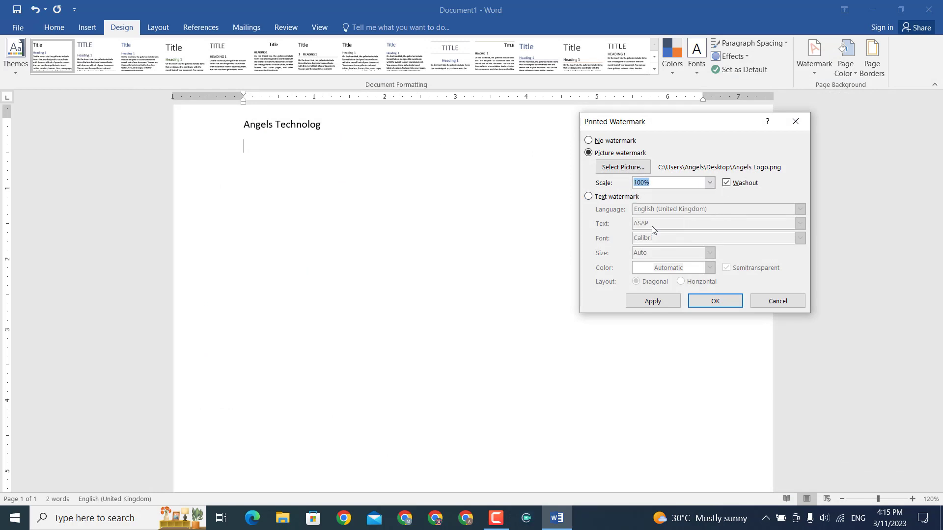
left_click(712, 300)
Reduce the Angels Logo picture watermark scale from 100% to 50%
scroll(623, 293, "down", 5)
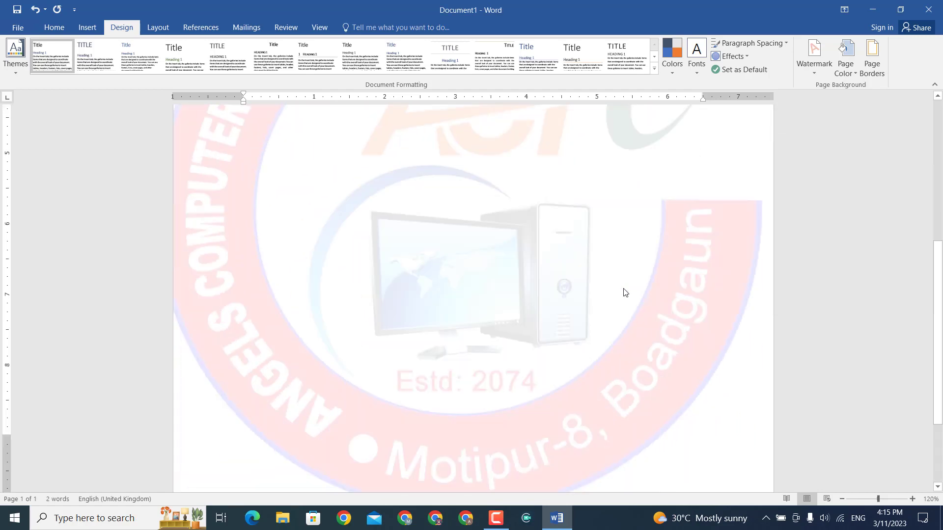
scroll(624, 292, "down", 1)
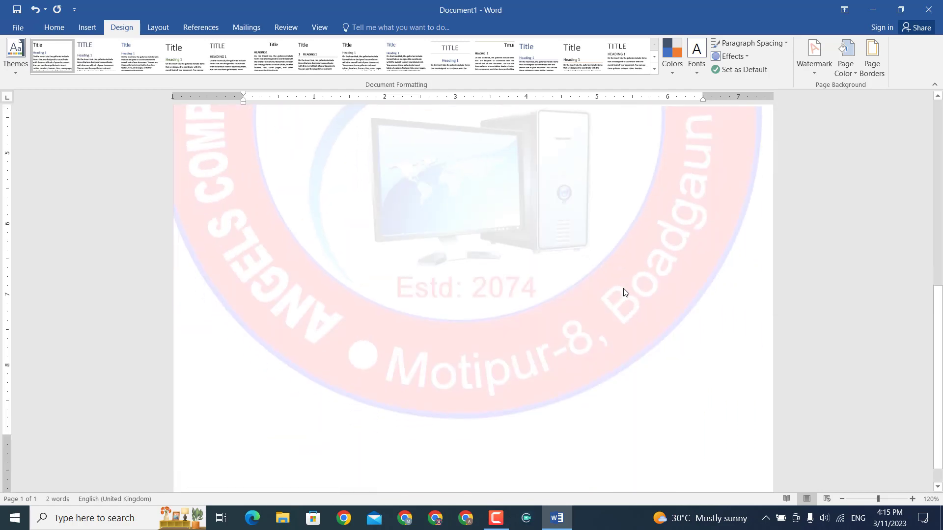
scroll(623, 295, "up", 3)
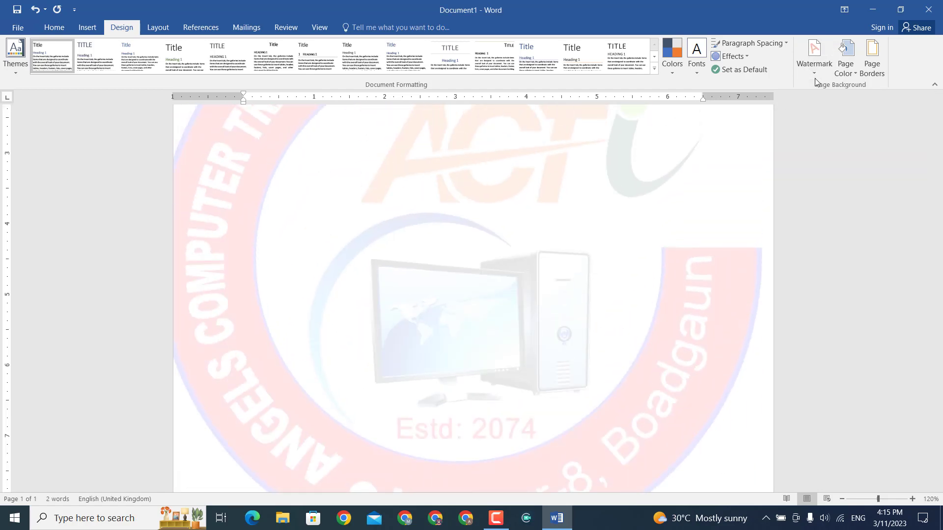
left_click(814, 75)
left_click(741, 334)
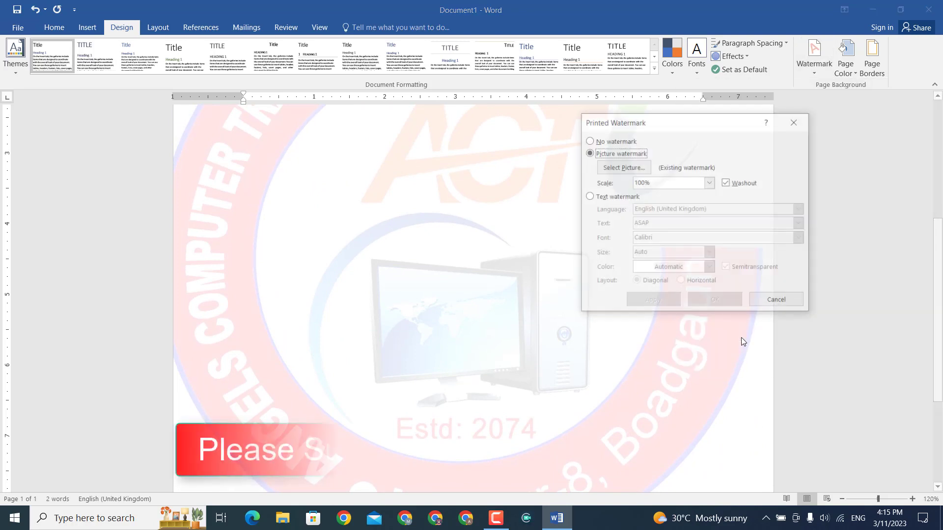
left_click(709, 182)
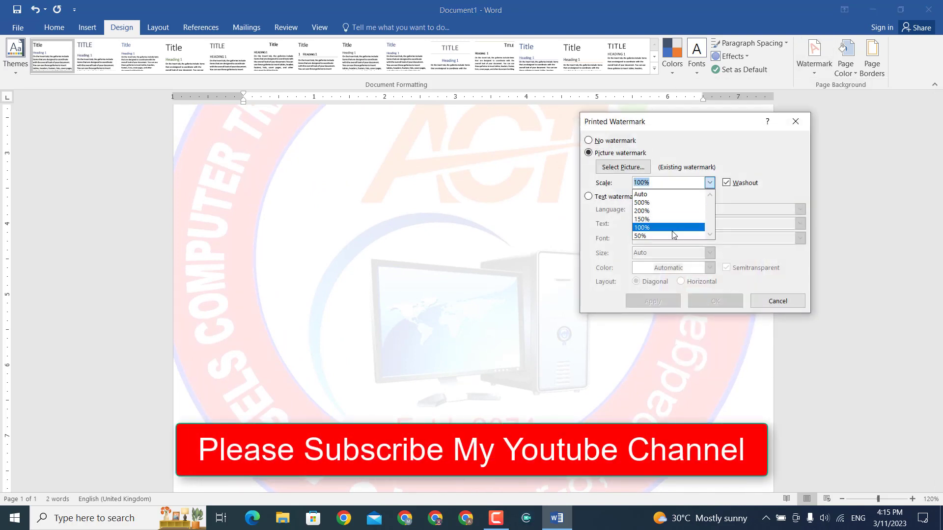
left_click(673, 231)
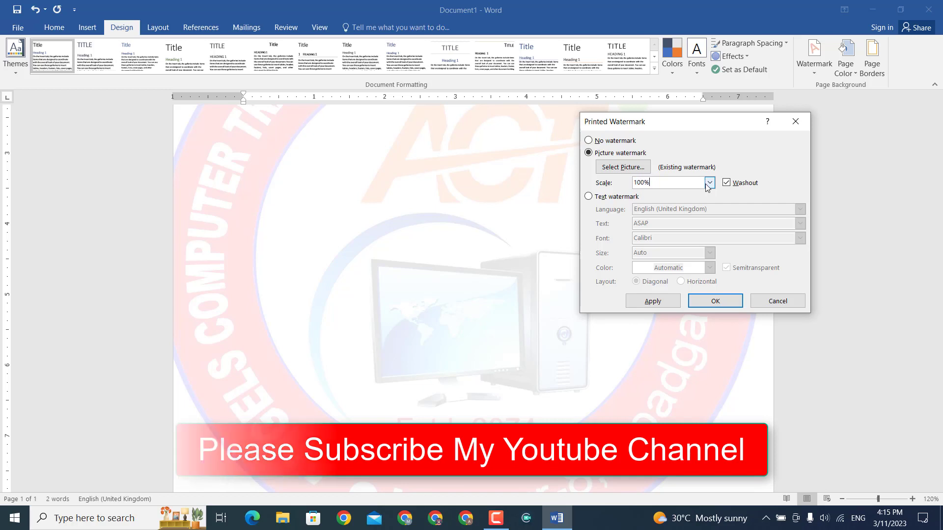
left_click(709, 182)
left_click(678, 237)
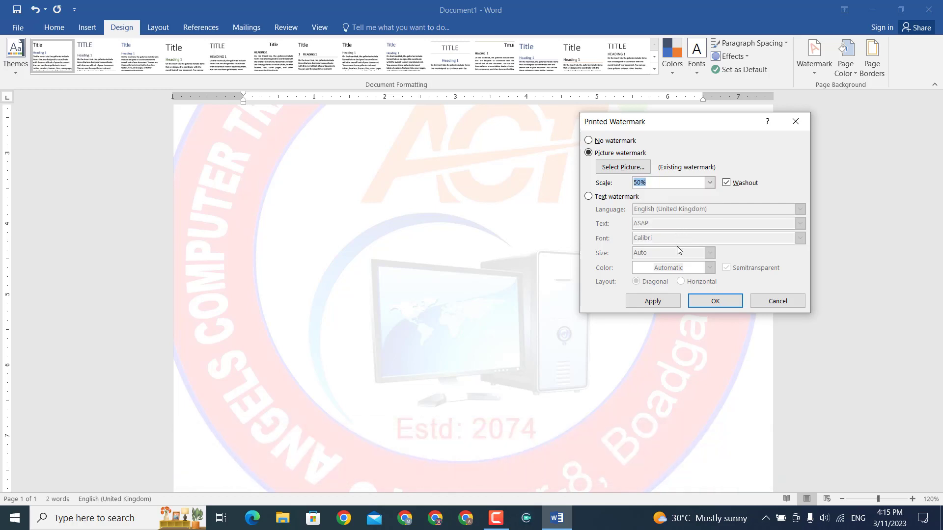
left_click(715, 300)
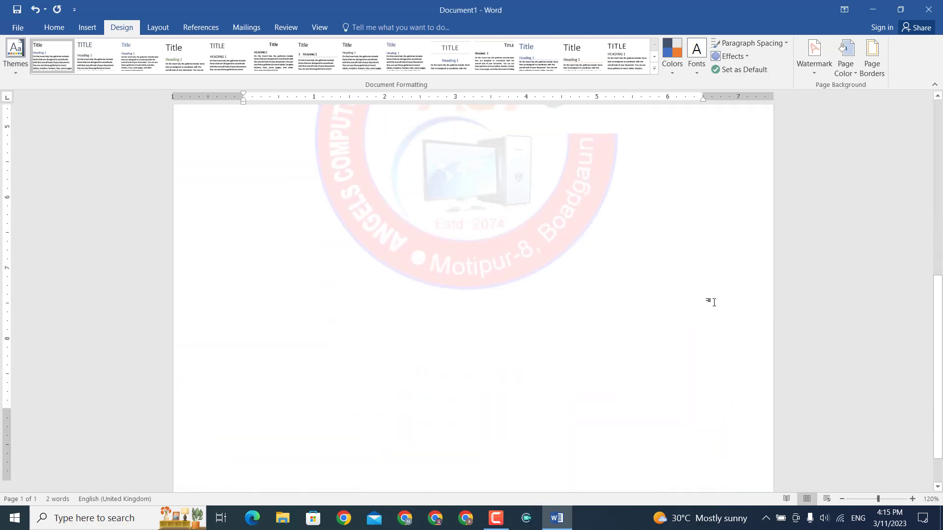
scroll(714, 302, "up", 3)
scroll(709, 301, "down", 6)
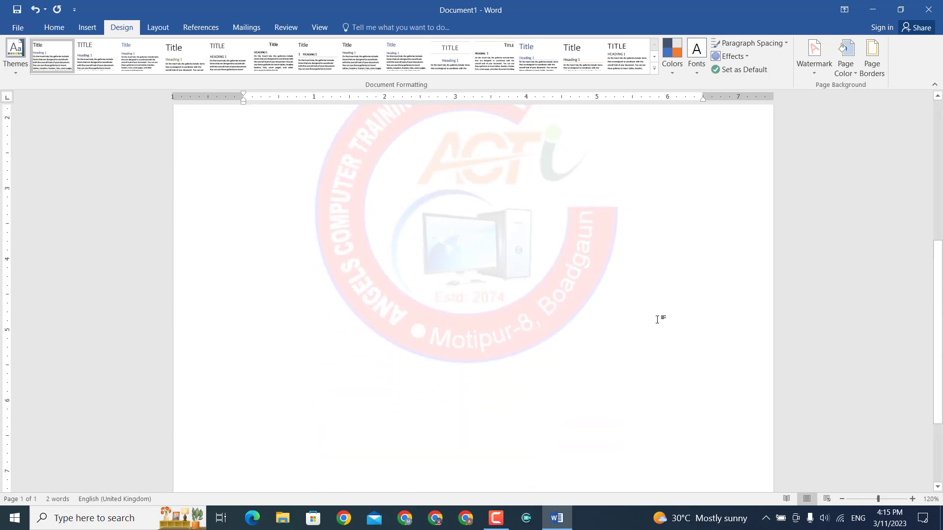
scroll(659, 318, "up", 3)
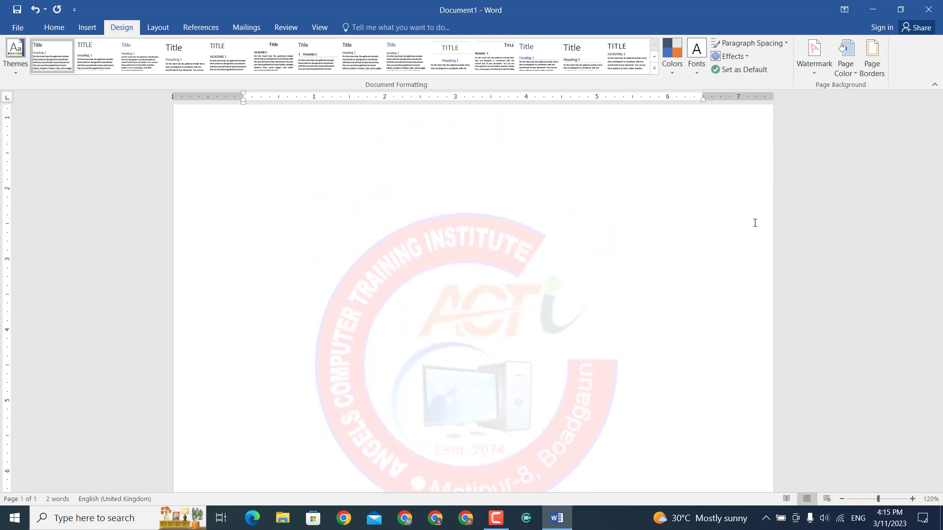
left_click(818, 75)
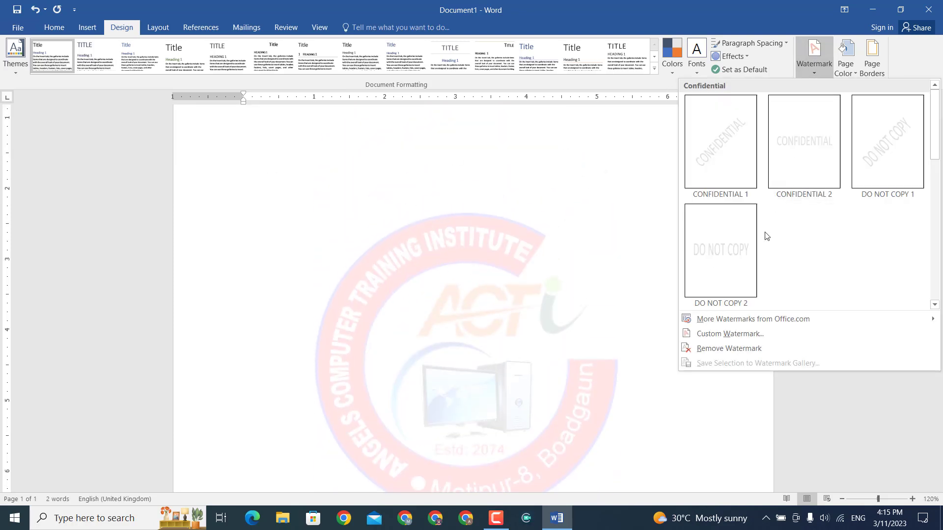
Set the Angels Logo watermark scale to 75% in the custom watermark settings
left_click(728, 333)
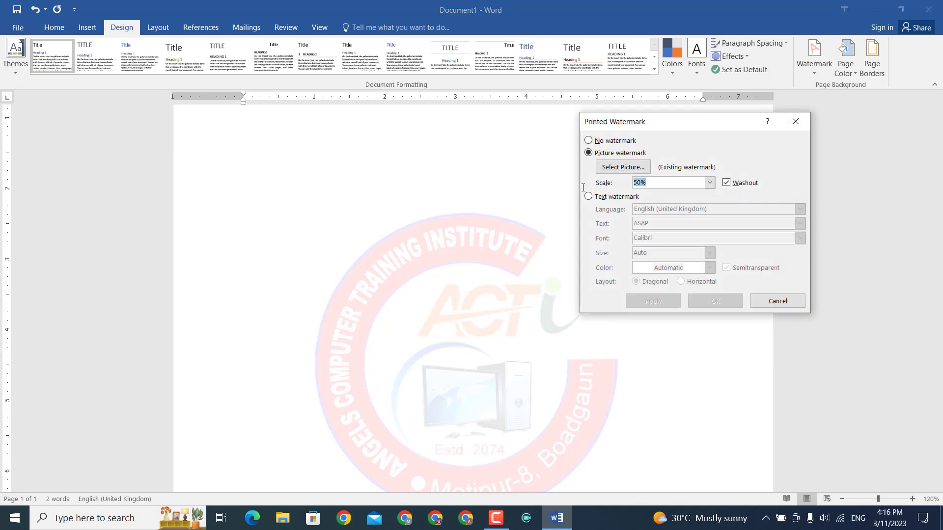
type("7")
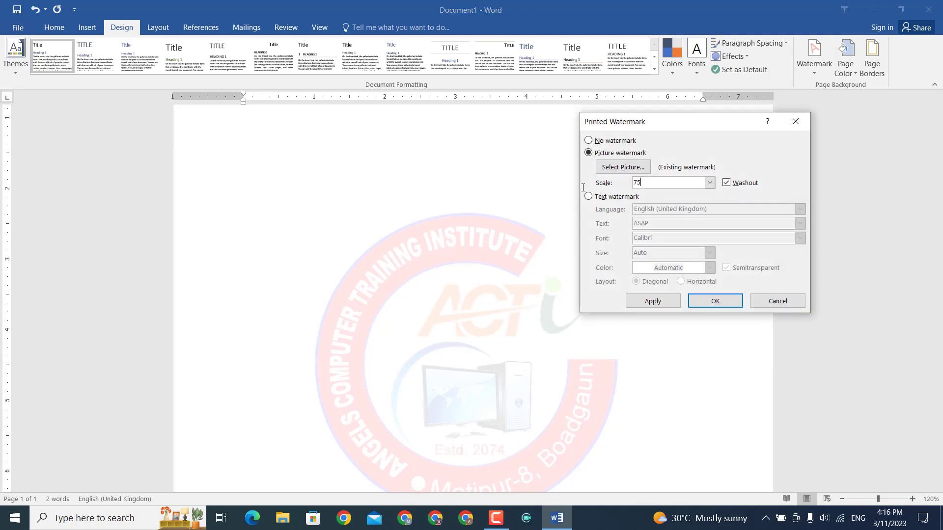
left_click(693, 302)
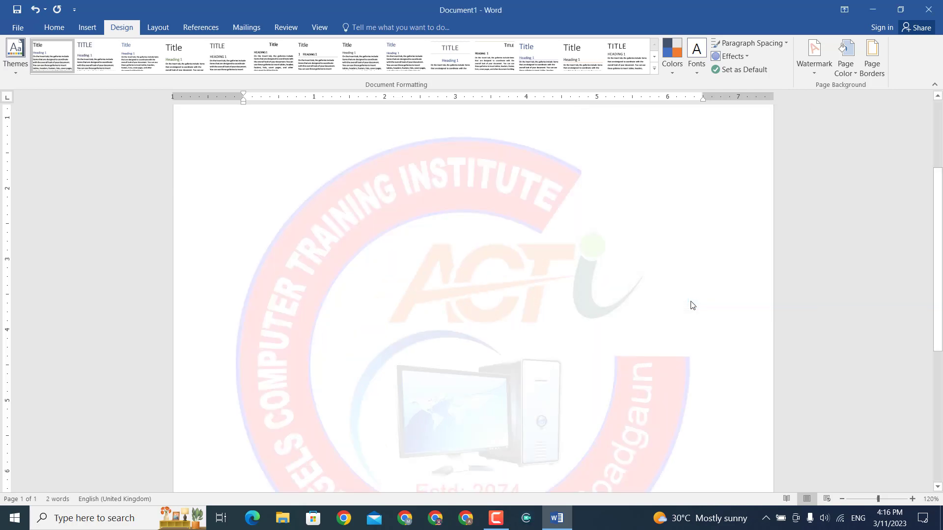
scroll(818, 312, "up", 2)
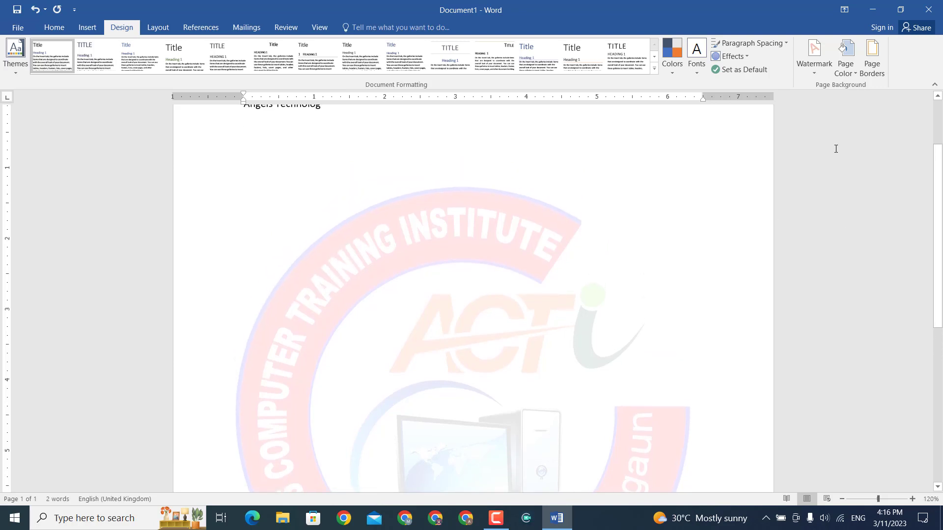
scroll(437, 193, "up", 2)
Delete the leftover text line at the top of the page
left_click(226, 212)
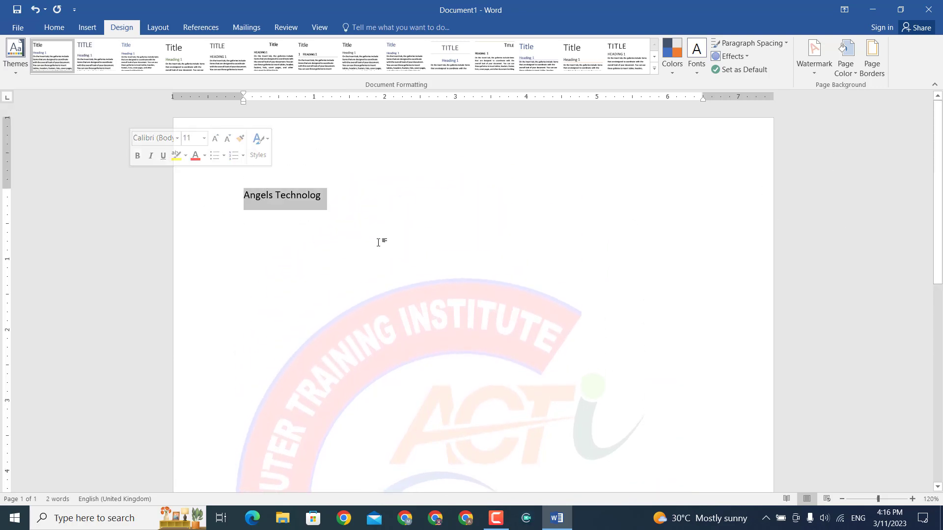
key("Delete")
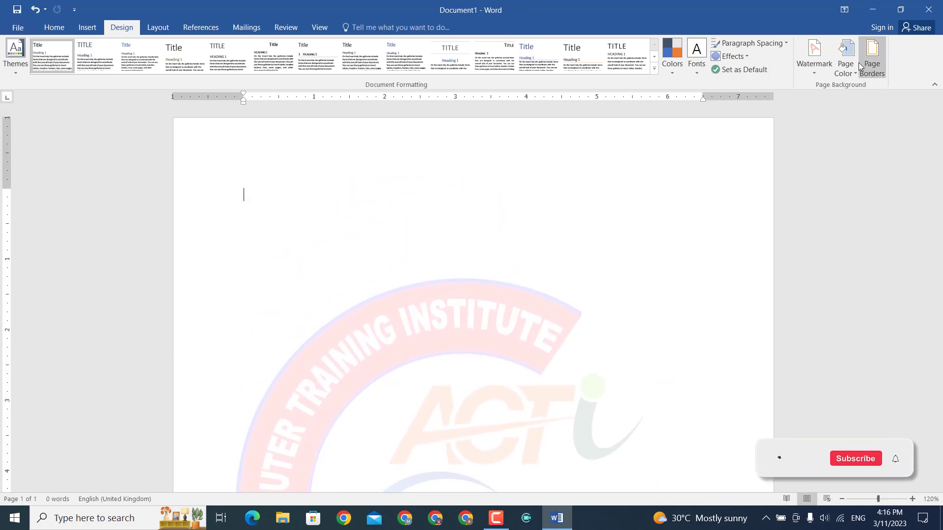
scroll(450, 303, "down", 5)
scroll(406, 313, "down", 5)
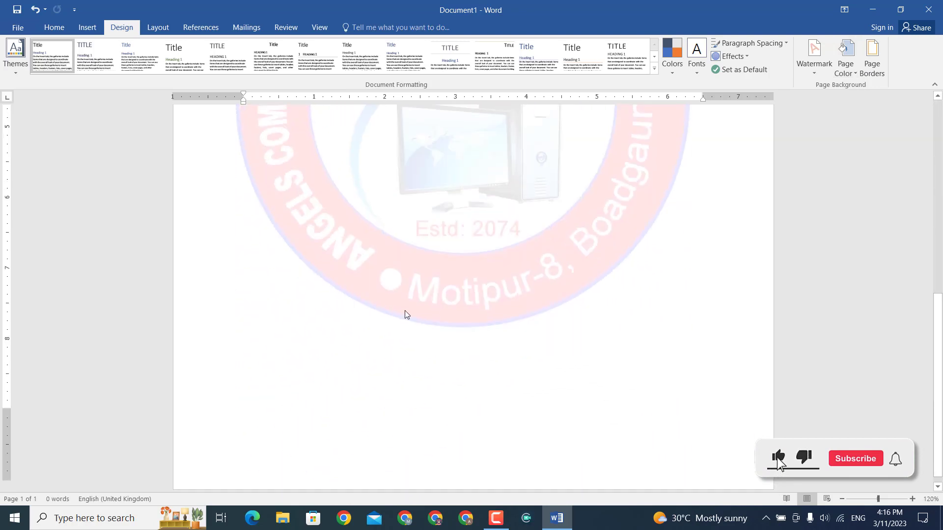
scroll(406, 314, "up", 1)
scroll(604, 301, "up", 3)
scroll(688, 275, "up", 3)
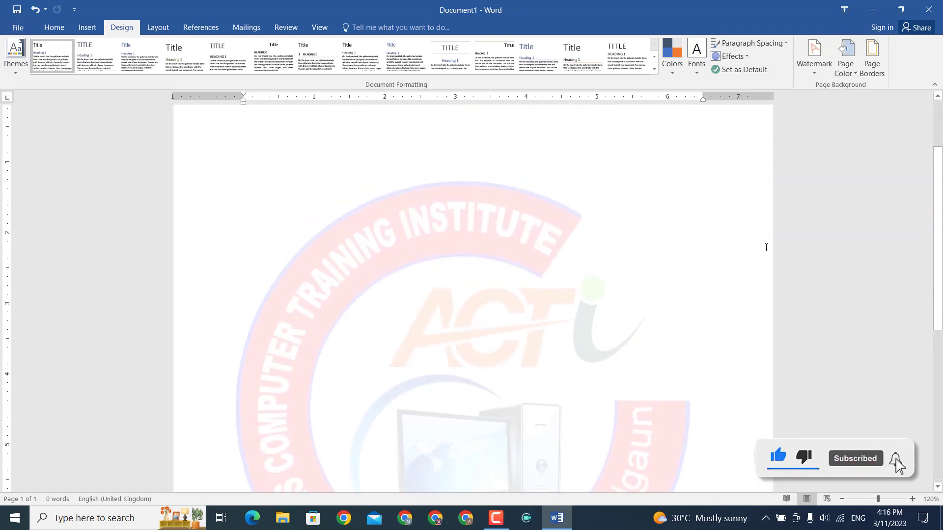
scroll(759, 231, "up", 2)
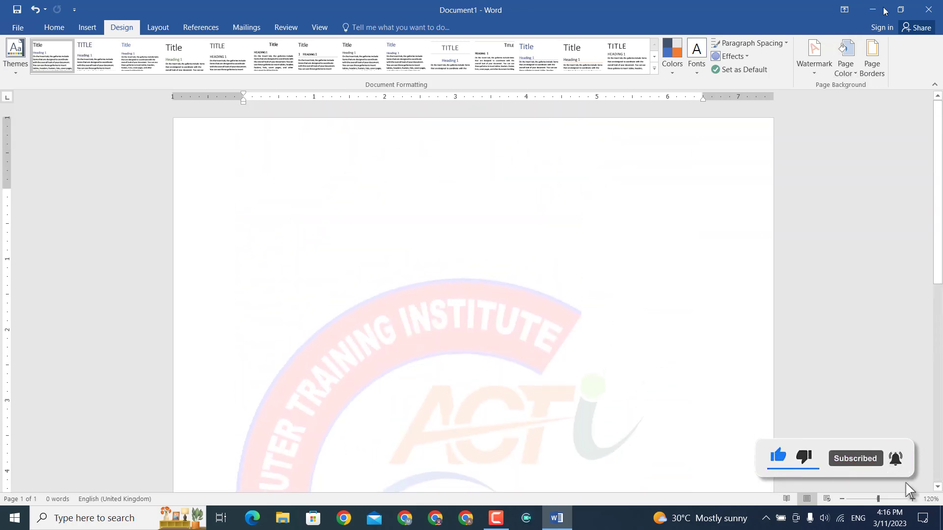
Make the page background a light blue theme colour
left_click(845, 62)
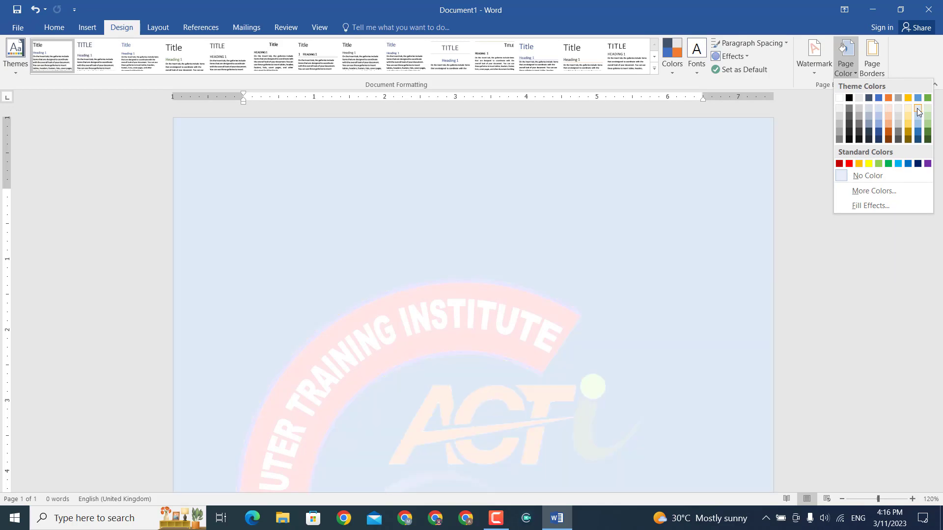
left_click(917, 108)
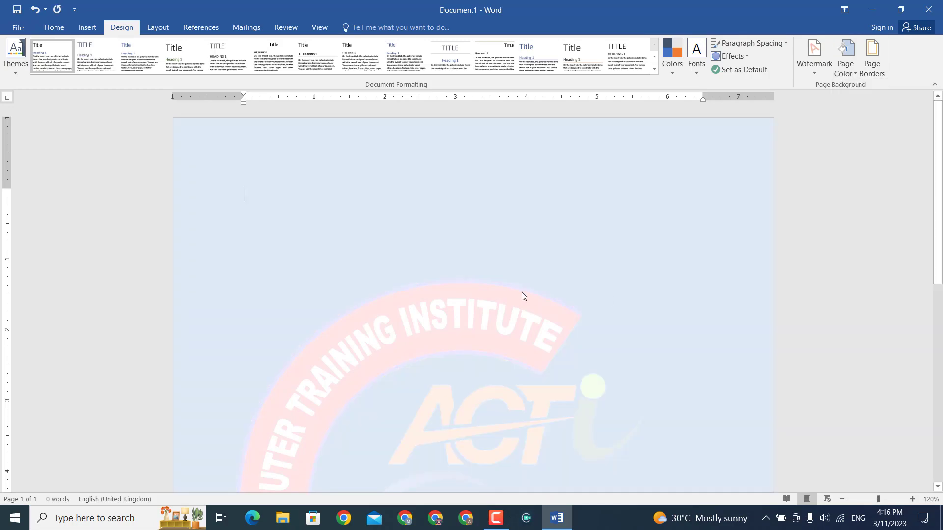
scroll(598, 261, "down", 5)
scroll(616, 273, "down", 2)
scroll(615, 273, "up", 5)
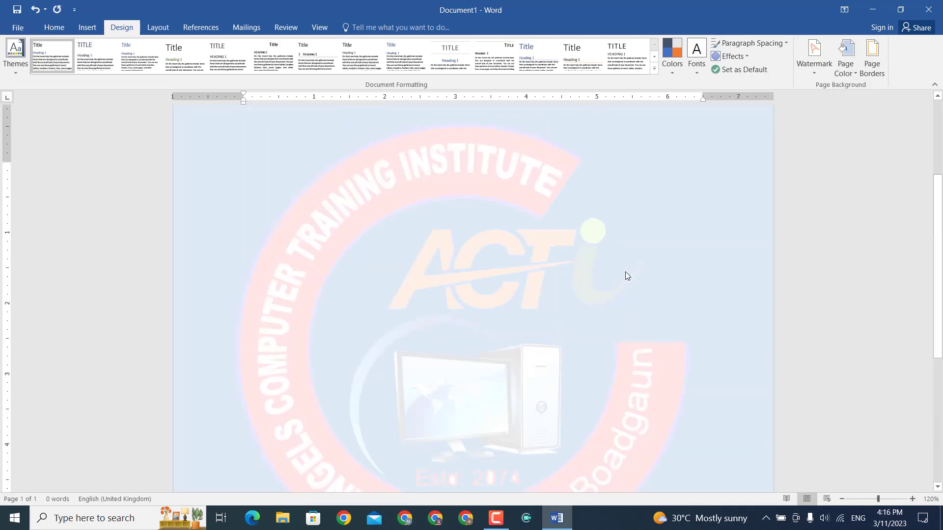
scroll(626, 272, "up", 3)
left_click(817, 77)
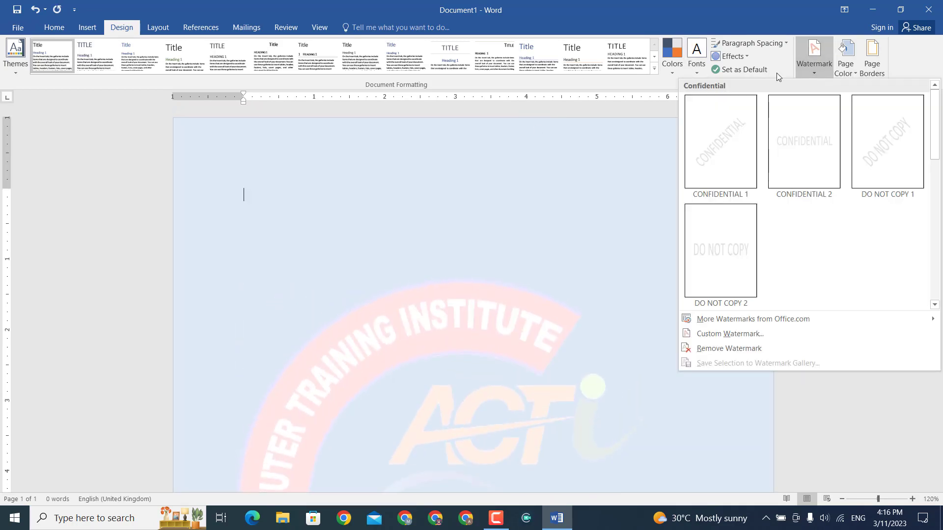
Remove the logo watermark, then try light green and bright yellow page backgrounds
left_click(746, 348)
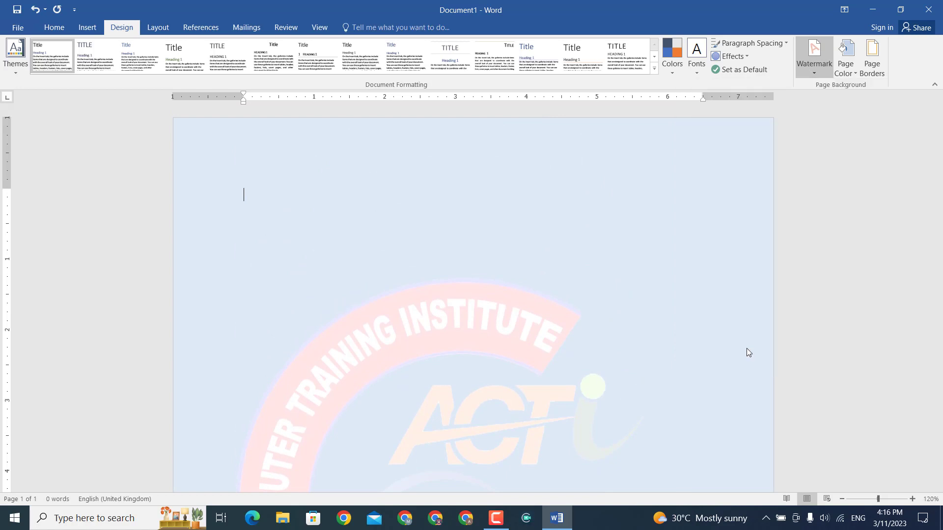
left_click(852, 72)
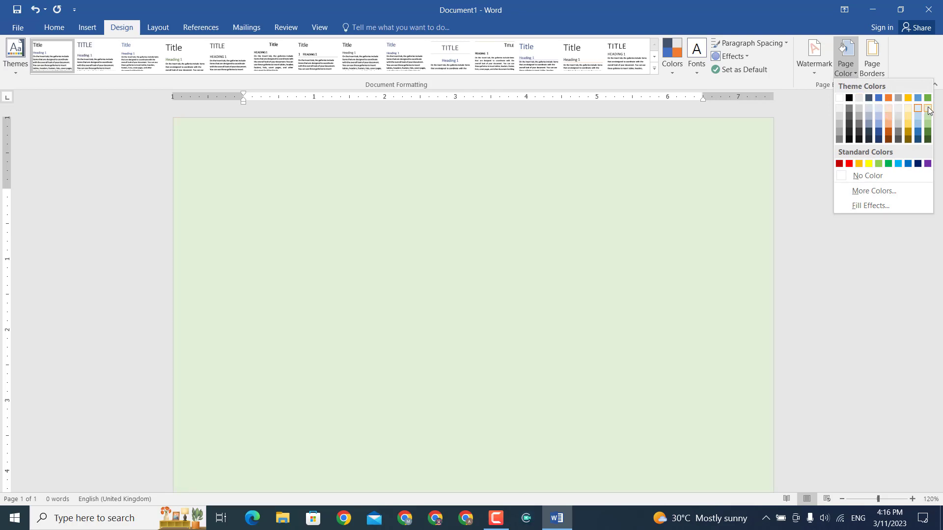
left_click(929, 110)
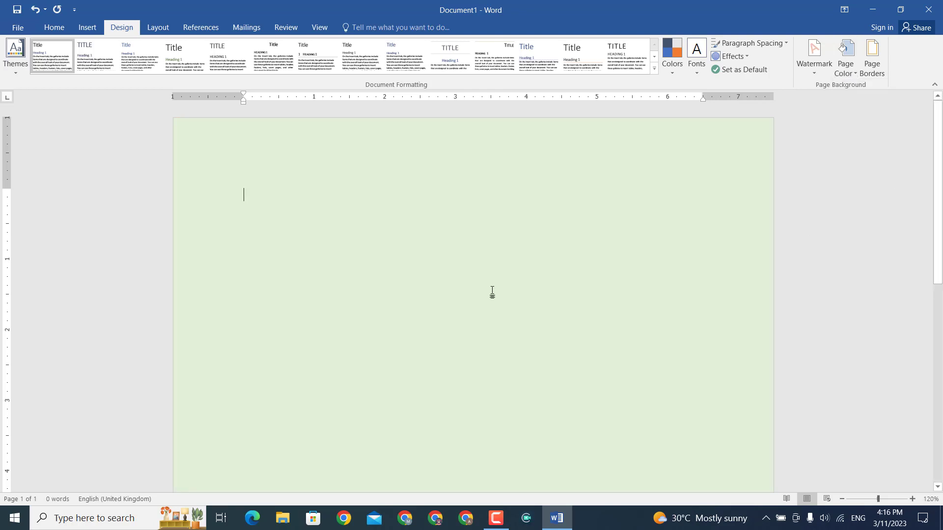
scroll(490, 294, "down", 2)
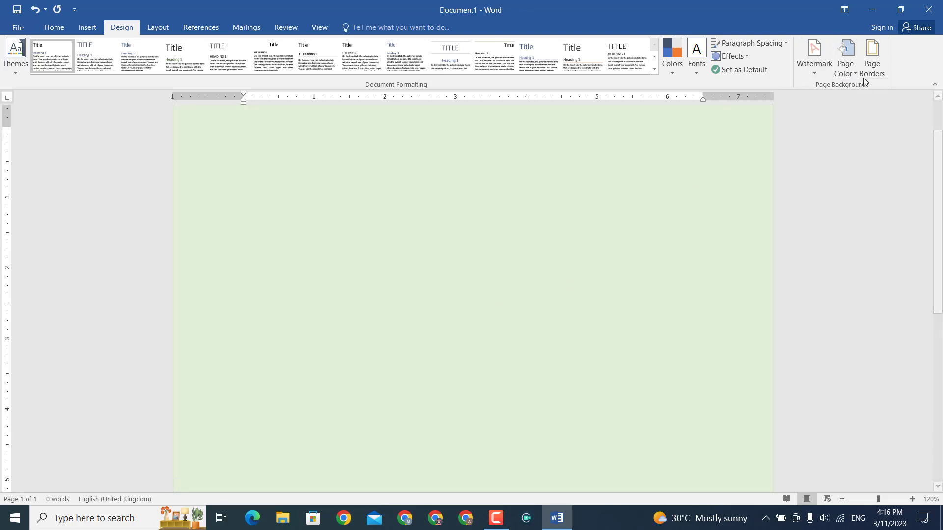
left_click(846, 68)
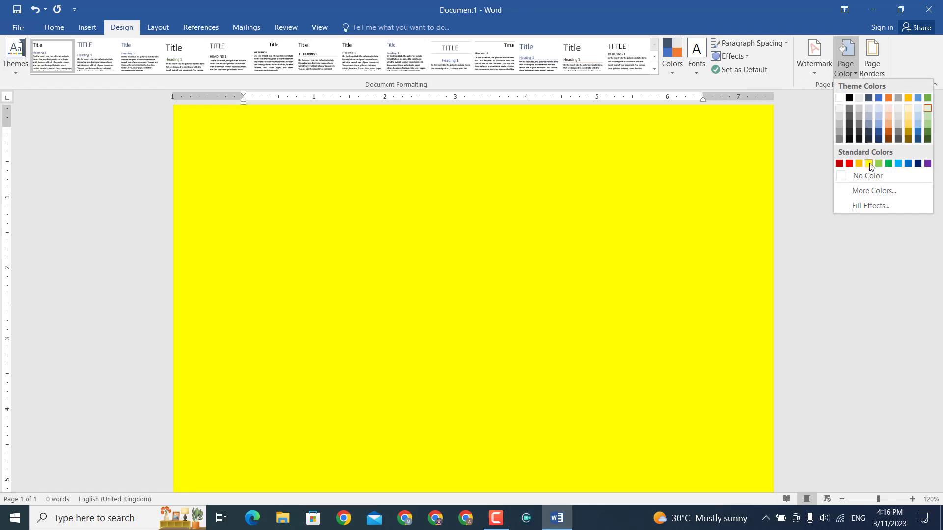
left_click(869, 164)
scroll(541, 258, "up", 2)
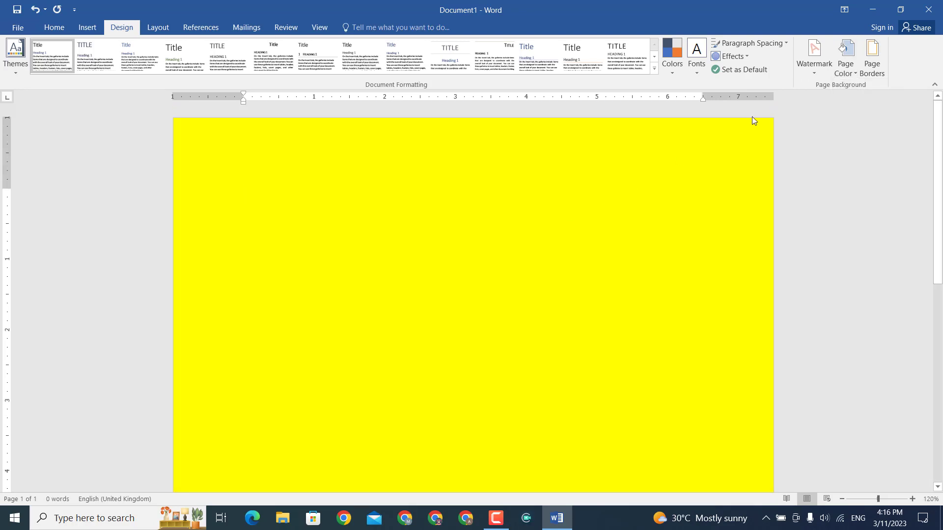
Set a custom blue page background from the full colour picker
left_click(855, 72)
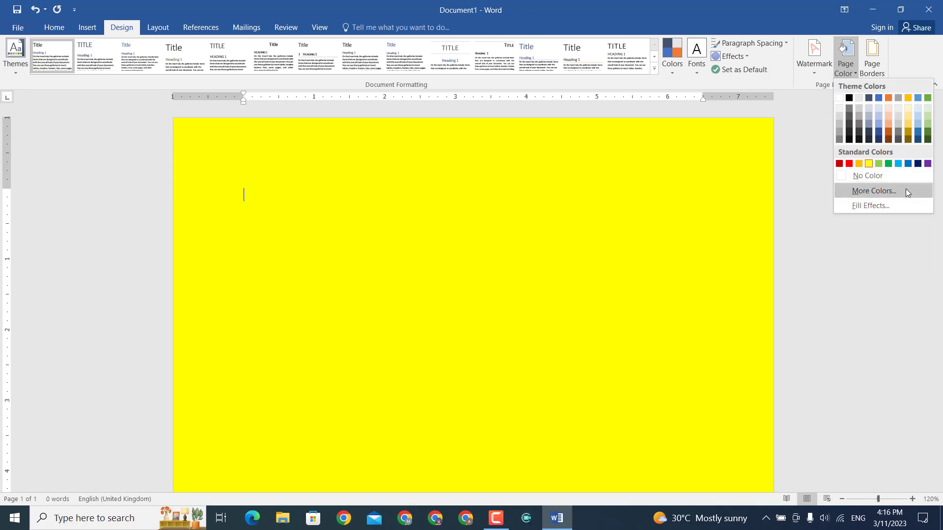
left_click(866, 193)
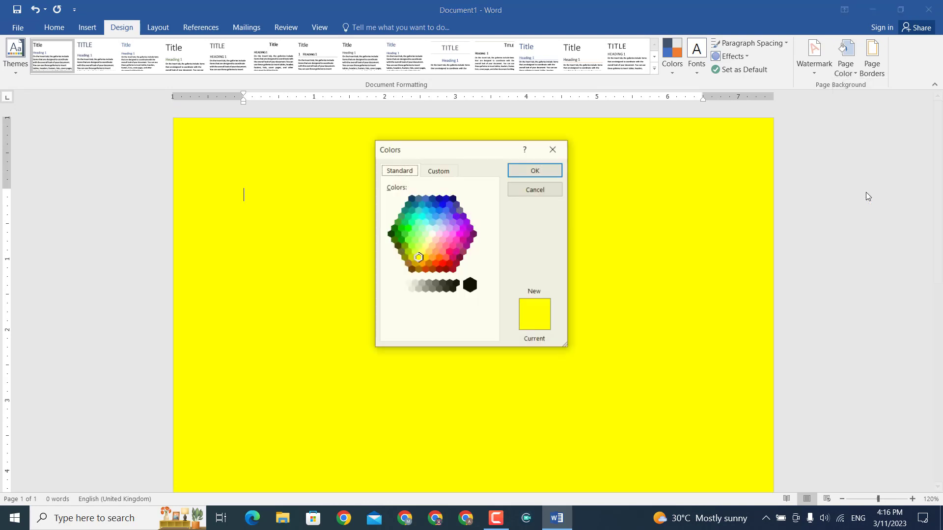
left_click(436, 217)
left_click(535, 171)
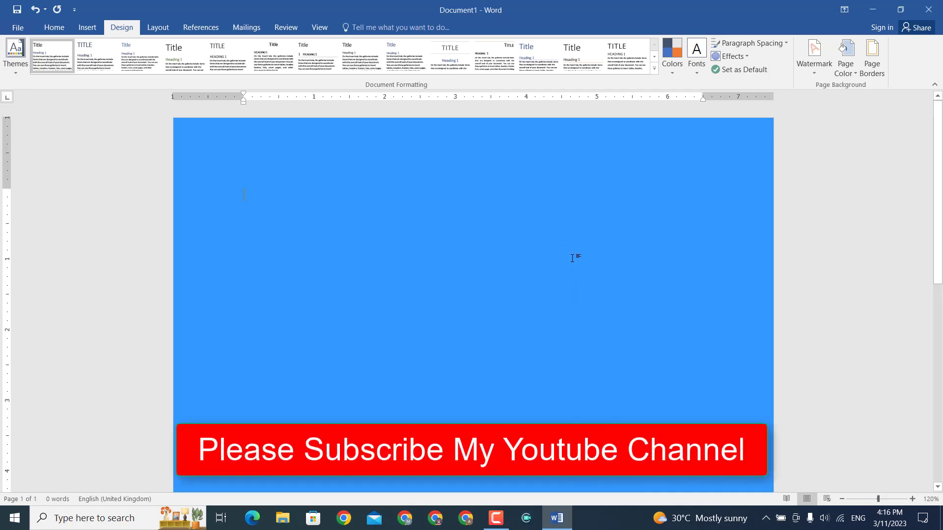
Change the page background to solid red
left_click(846, 62)
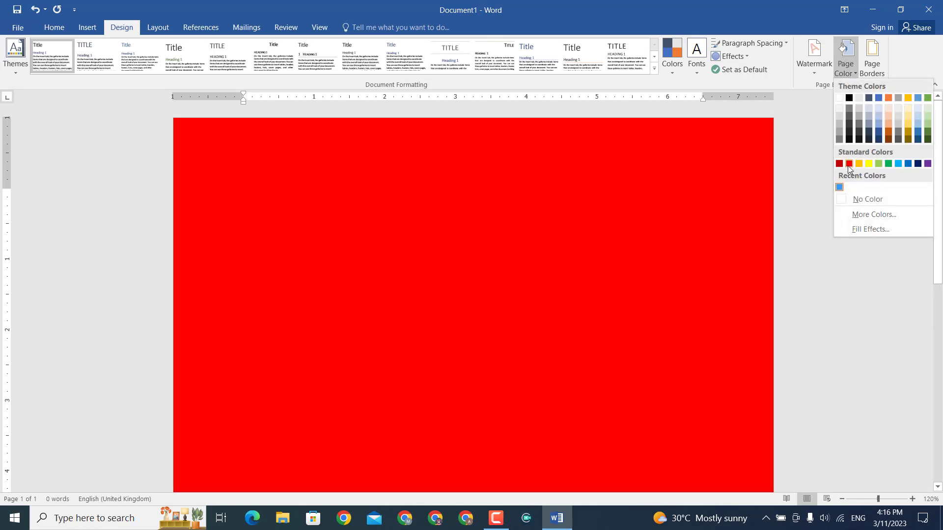
left_click(848, 164)
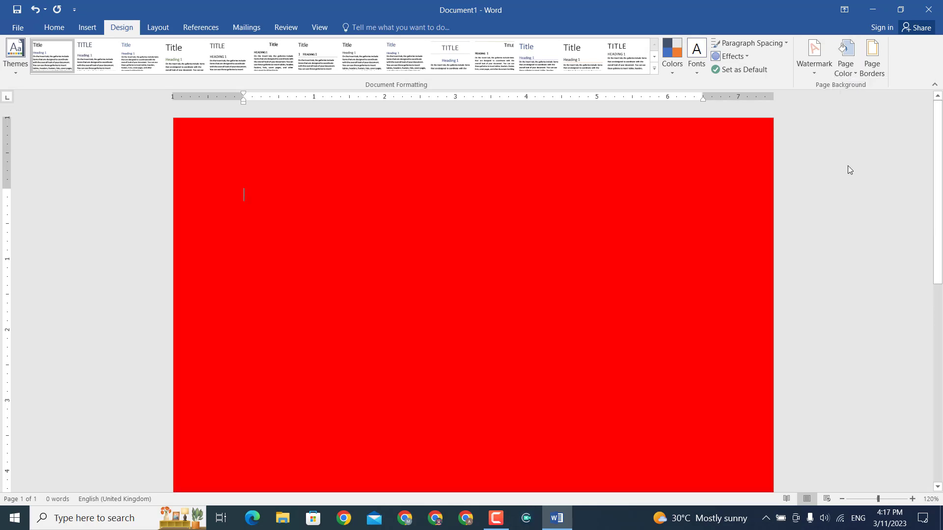
left_click(854, 71)
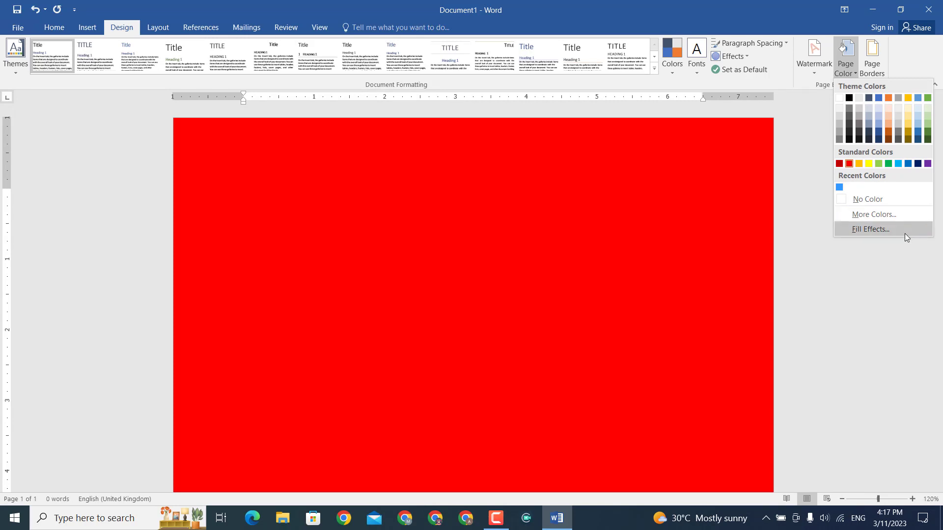
left_click(455, 313)
scroll(581, 288, "down", 3)
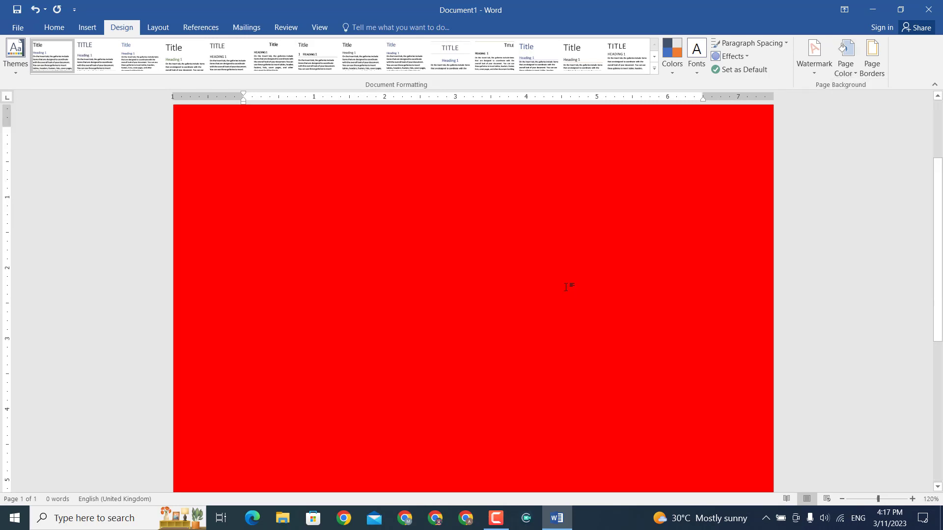
scroll(567, 287, "up", 1)
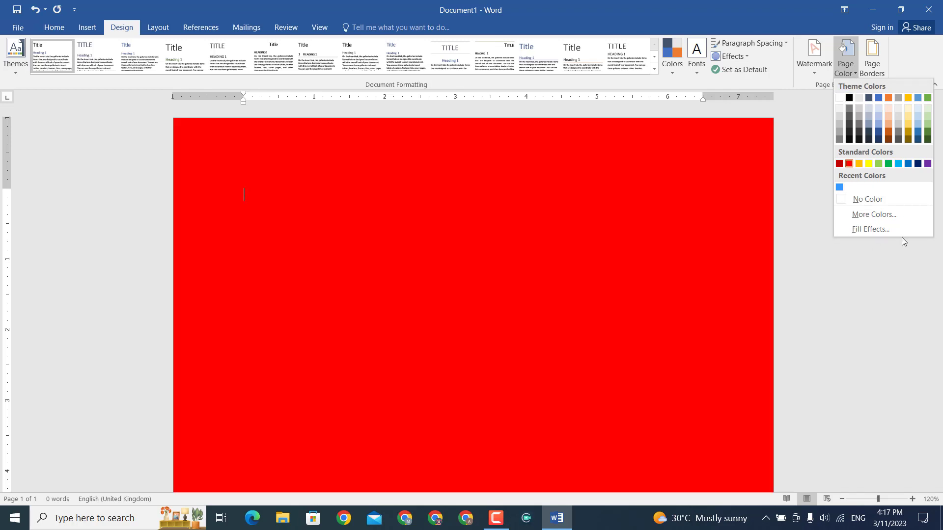
Set up a two-colour gradient fill with yellow as Color 1 and green as Color 2
left_click(888, 230)
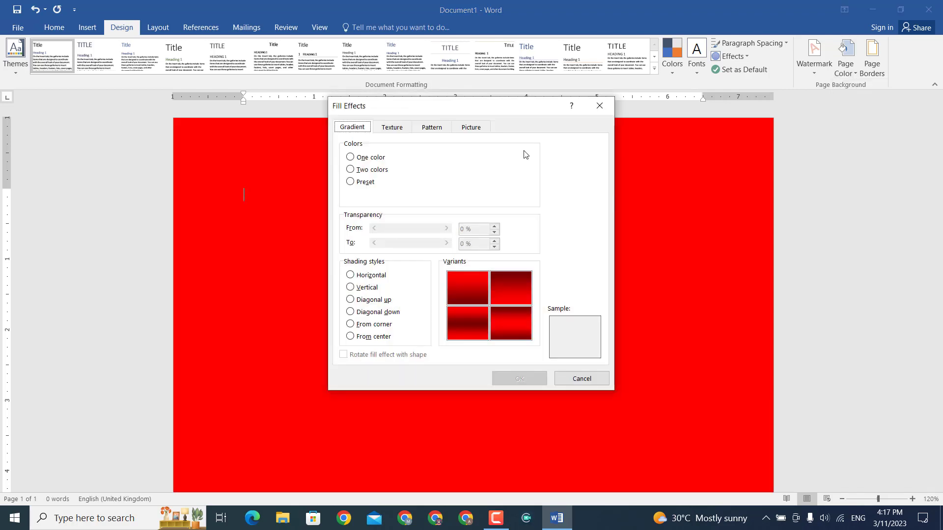
left_click_drag(480, 118, 701, 146)
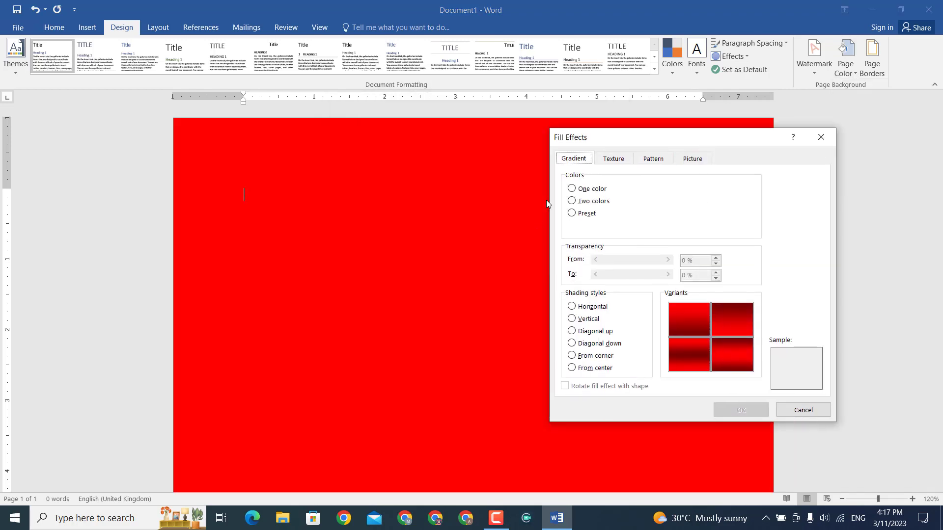
left_click(590, 189)
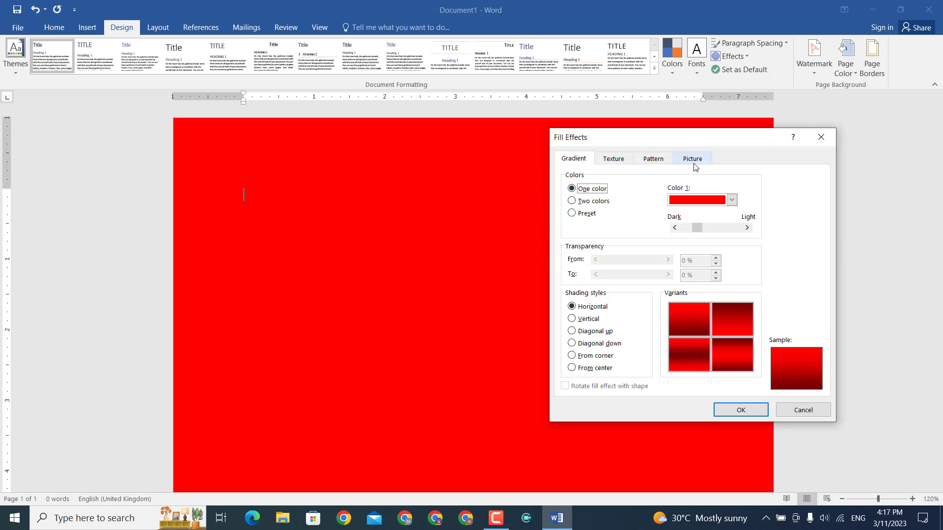
left_click(579, 203)
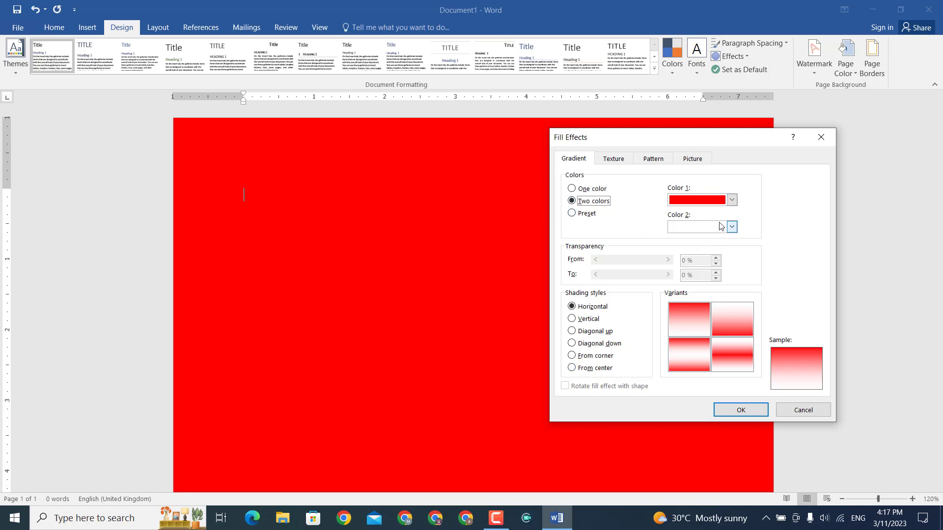
left_click(731, 200)
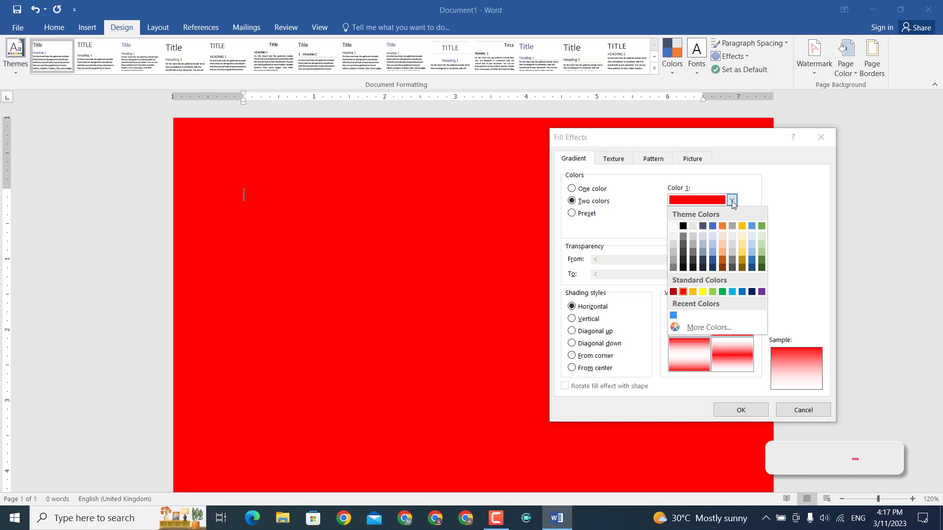
left_click(712, 246)
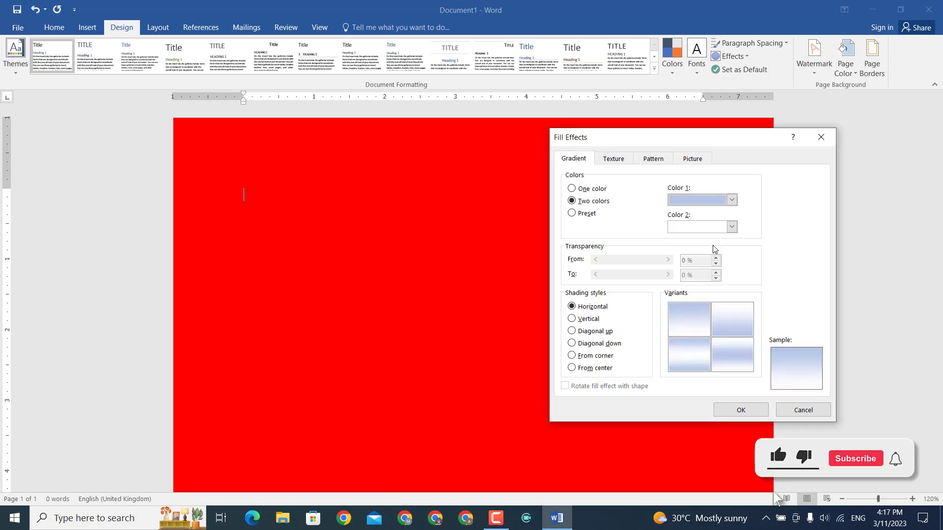
left_click(732, 200)
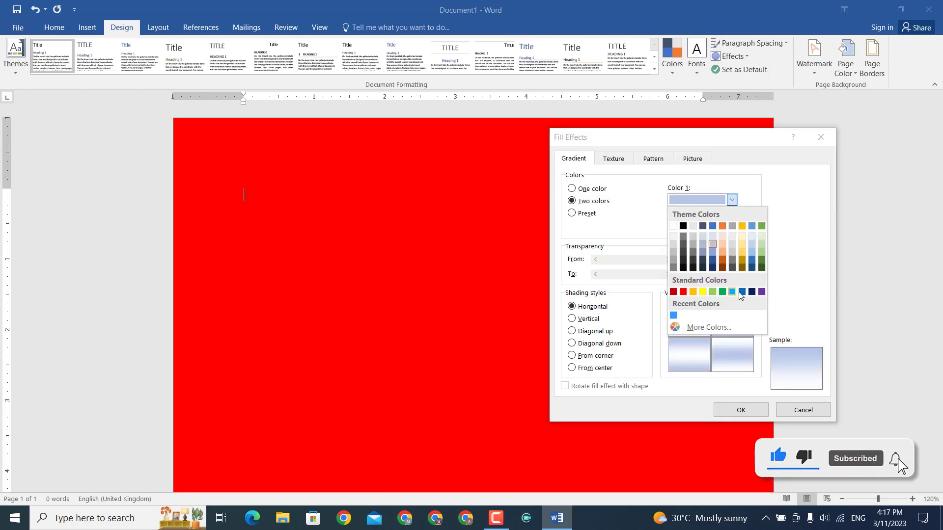
left_click(702, 292)
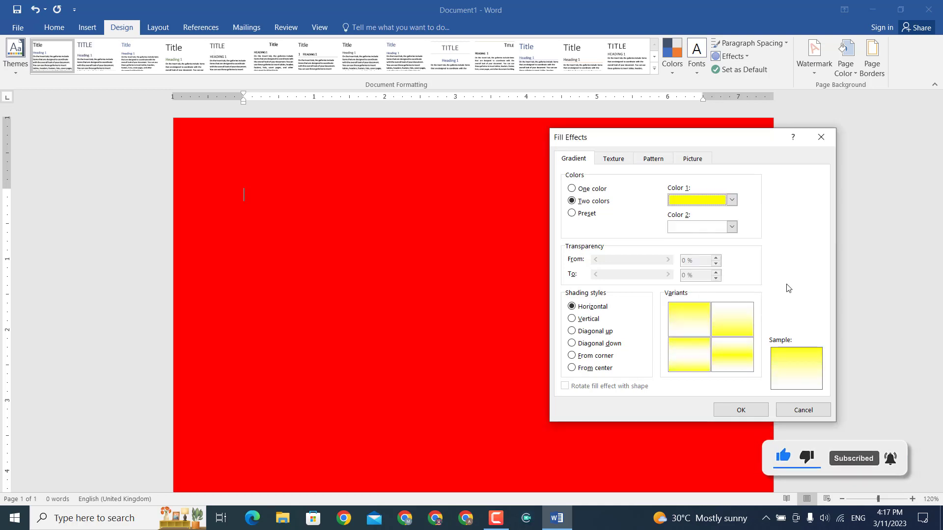
left_click(731, 227)
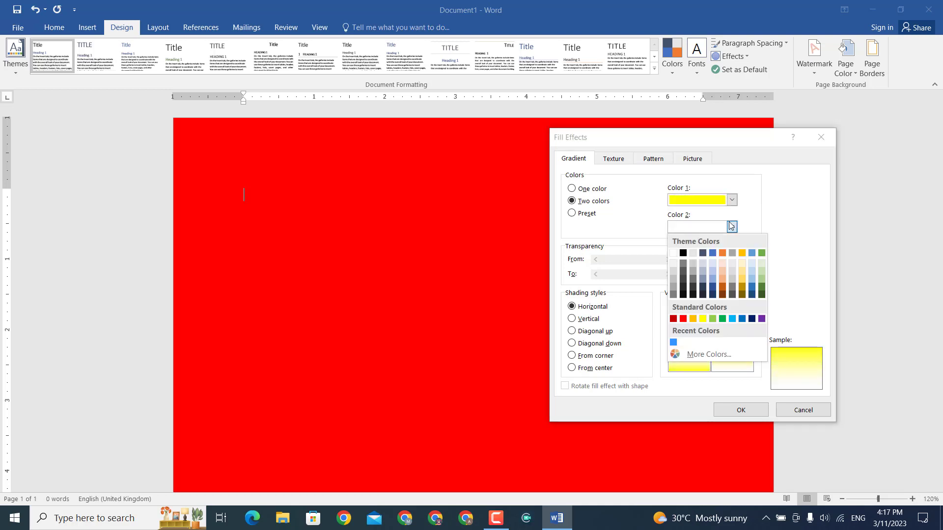
left_click(722, 320)
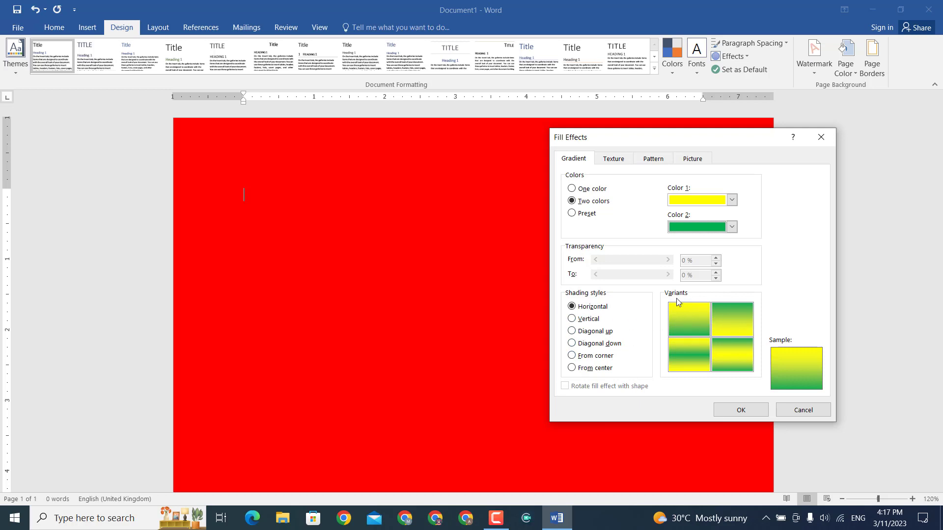
Choose the Diagonal down shading style and a variant, and apply the gradient
left_click(729, 347)
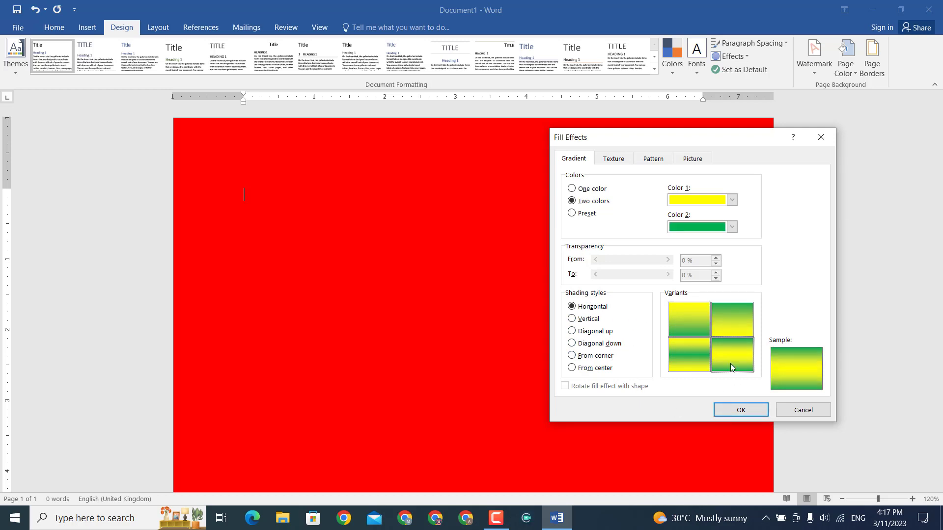
left_click(585, 319)
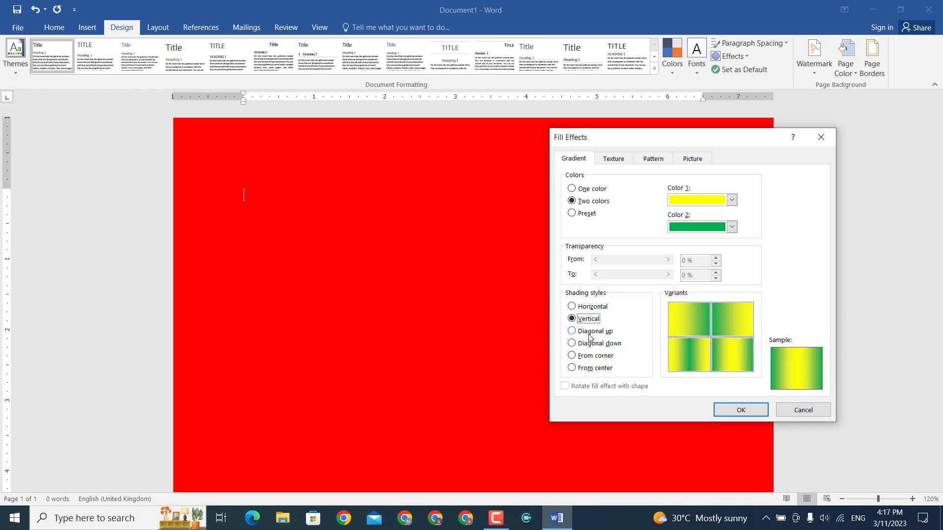
left_click(591, 332)
left_click(597, 345)
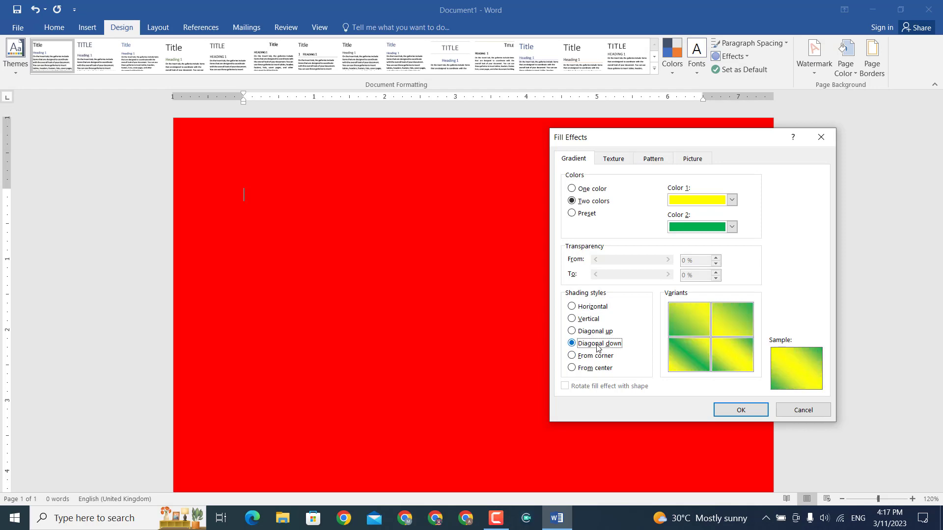
left_click(592, 358)
left_click(614, 347)
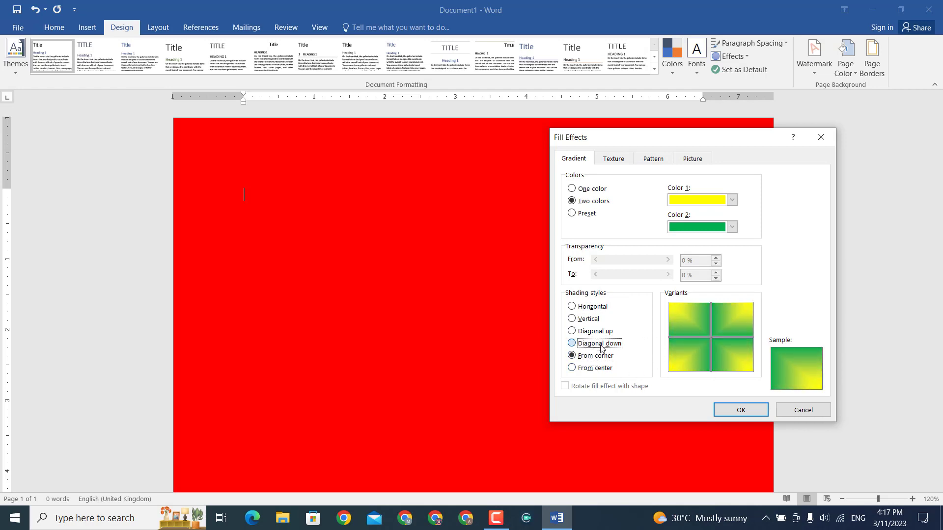
left_click(730, 344)
left_click(728, 336)
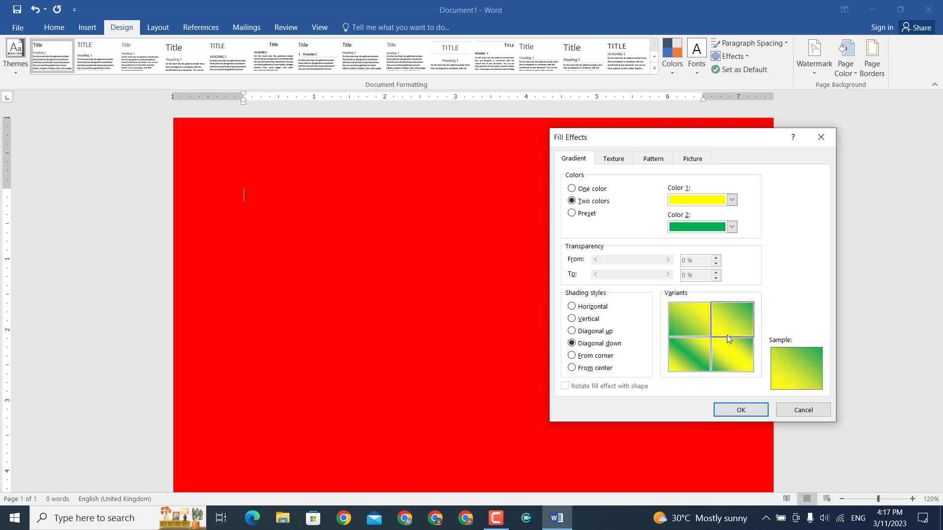
left_click(699, 348)
left_click(741, 410)
Apply the Early Sunset preset gradient with Diagonal up shading and the top-right variant
scroll(604, 368, "down", 5)
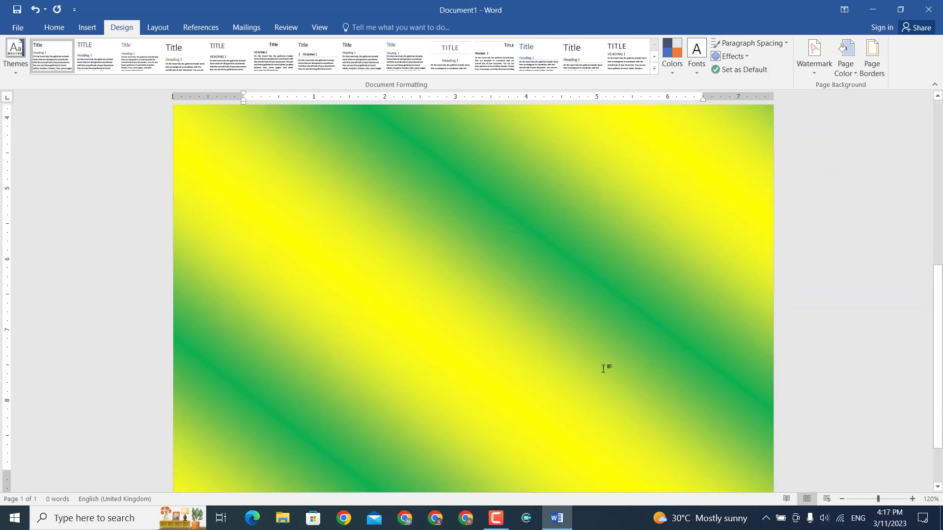
scroll(603, 368, "down", 9)
scroll(595, 358, "up", 5)
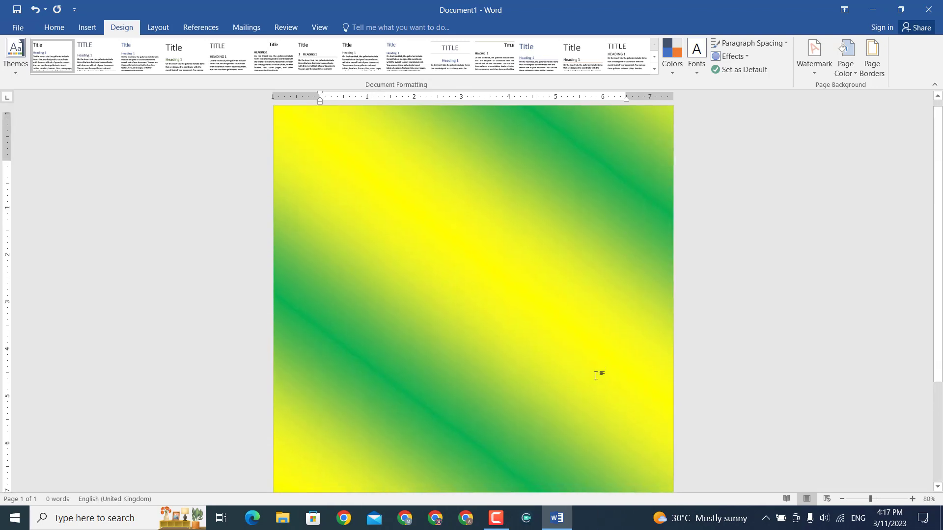
scroll(866, 130, "up", 1)
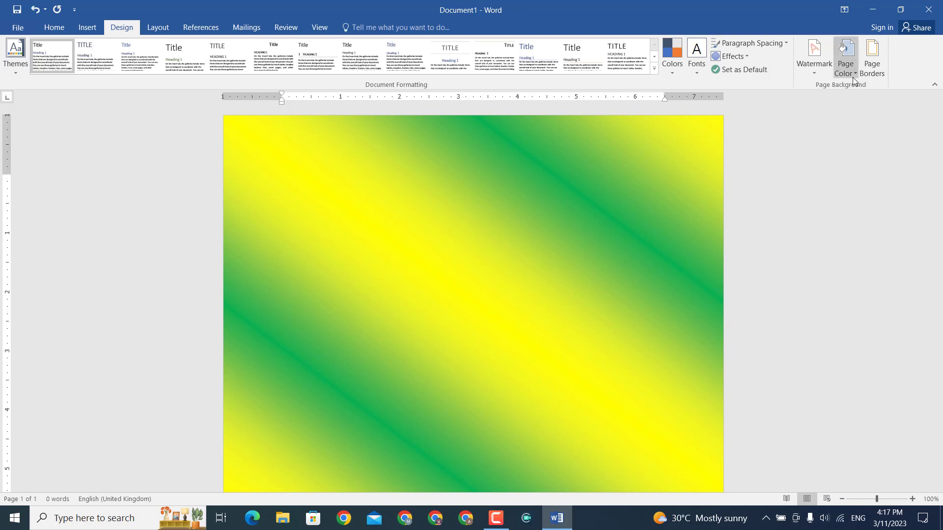
left_click(850, 71)
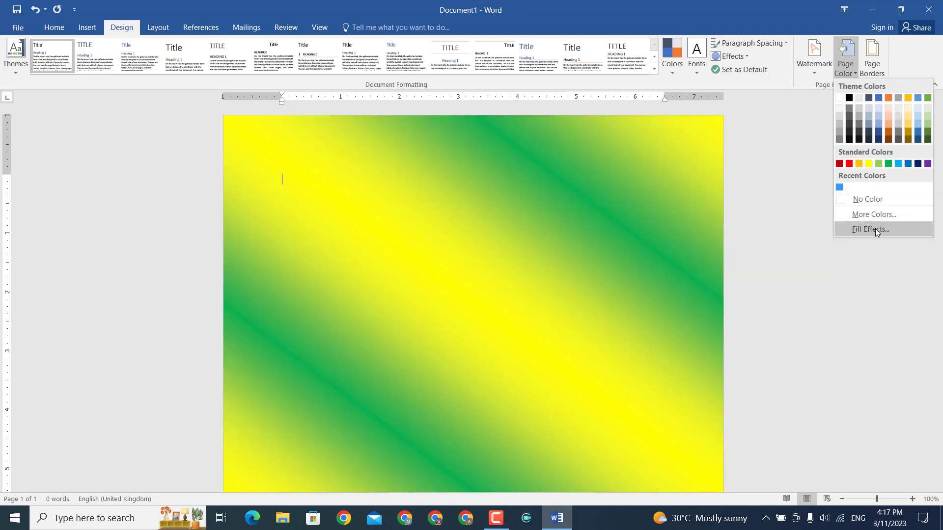
left_click(877, 231)
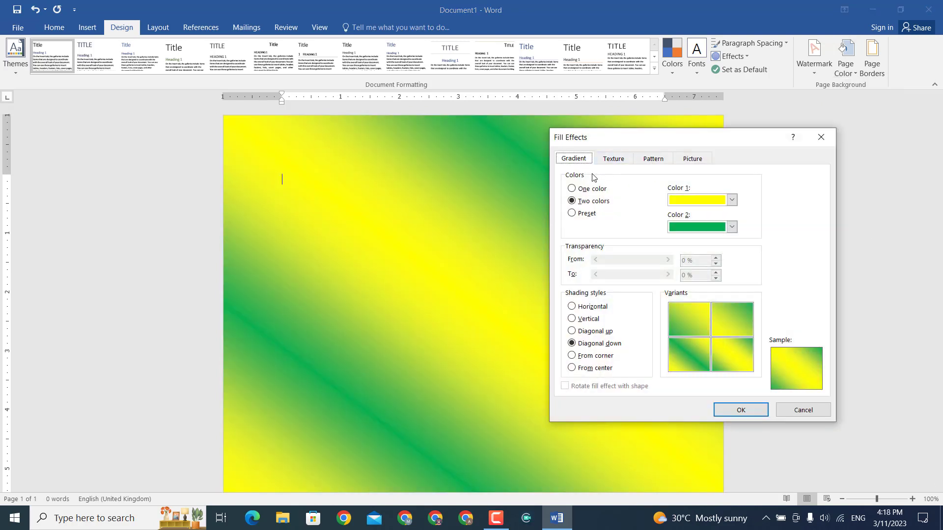
left_click(587, 214)
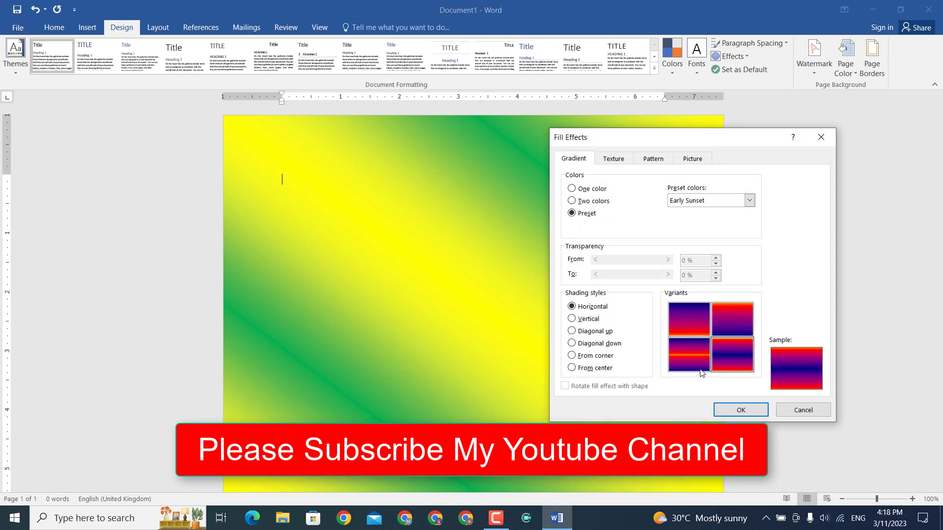
left_click(594, 331)
left_click(750, 334)
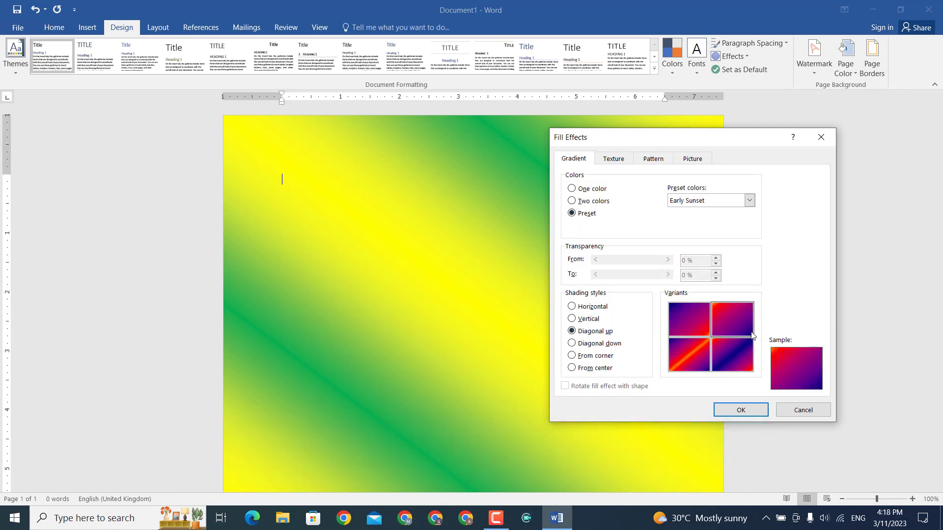
left_click(740, 410)
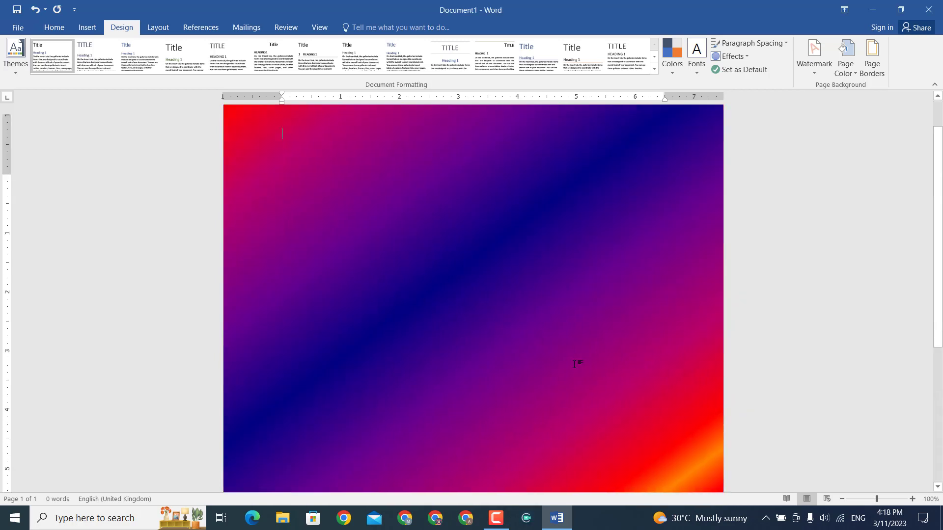
scroll(596, 391, "up", 1)
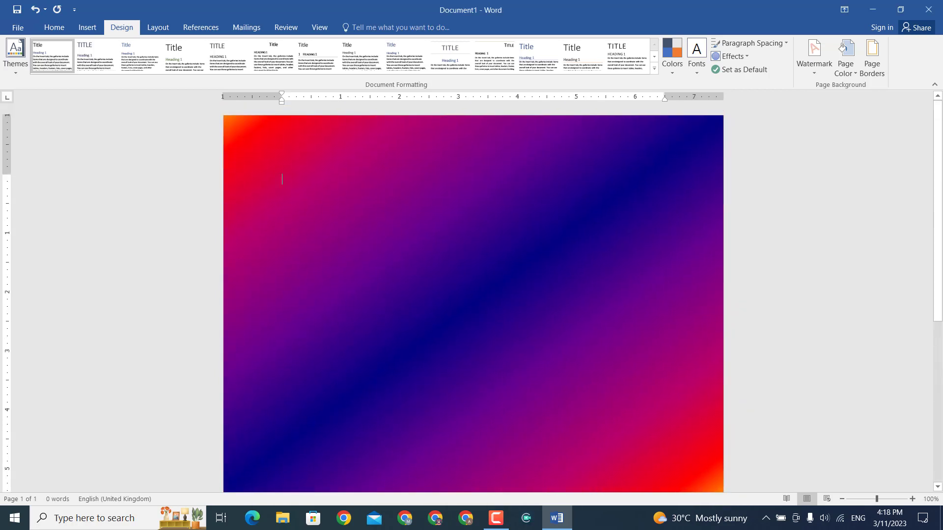
In the Texture fill options, browse for a custom texture file, then cancel
left_click(845, 69)
left_click(855, 228)
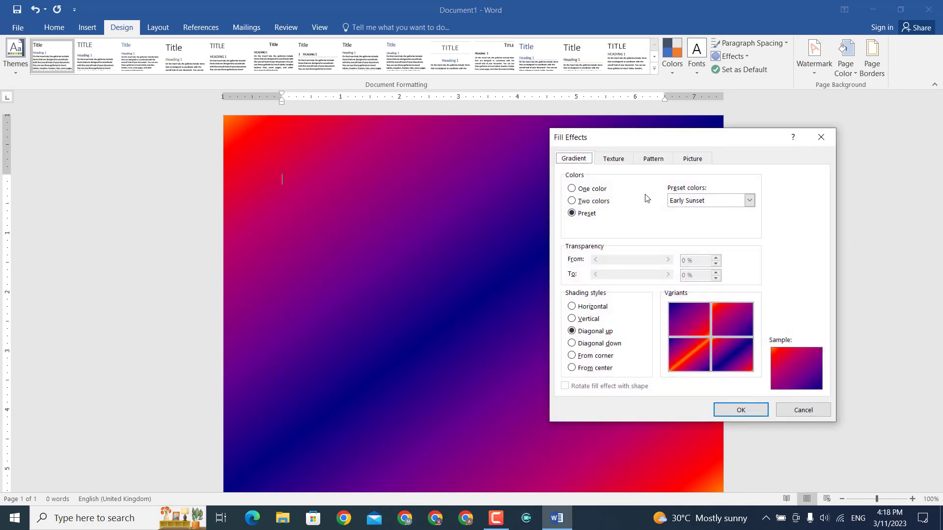
left_click(620, 165)
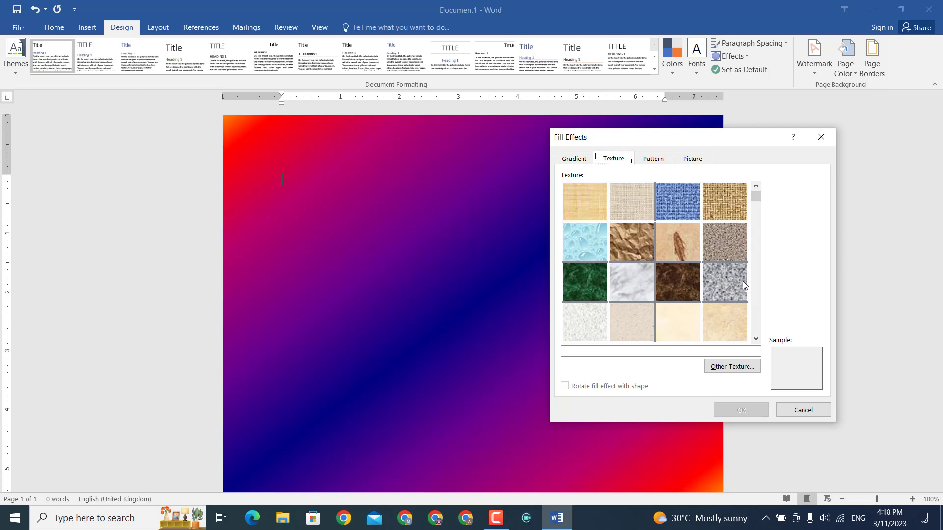
left_click(721, 366)
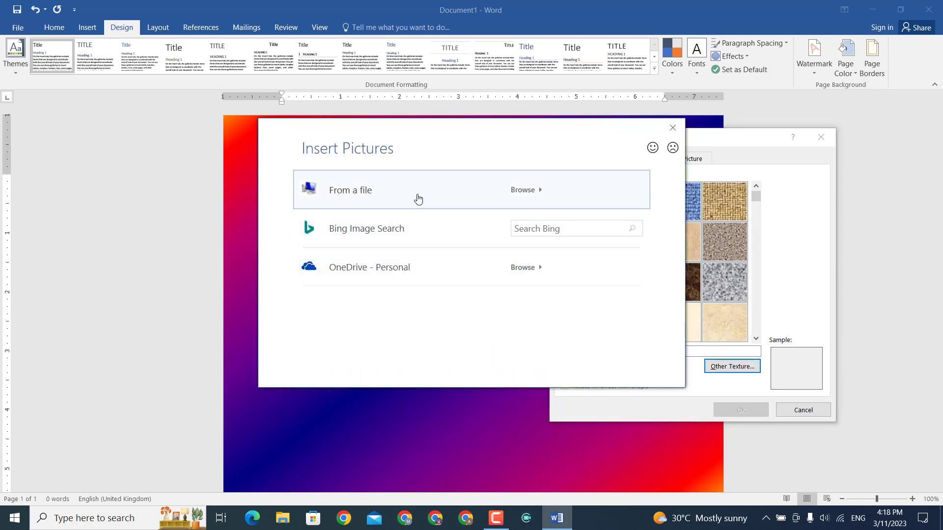
left_click(416, 197)
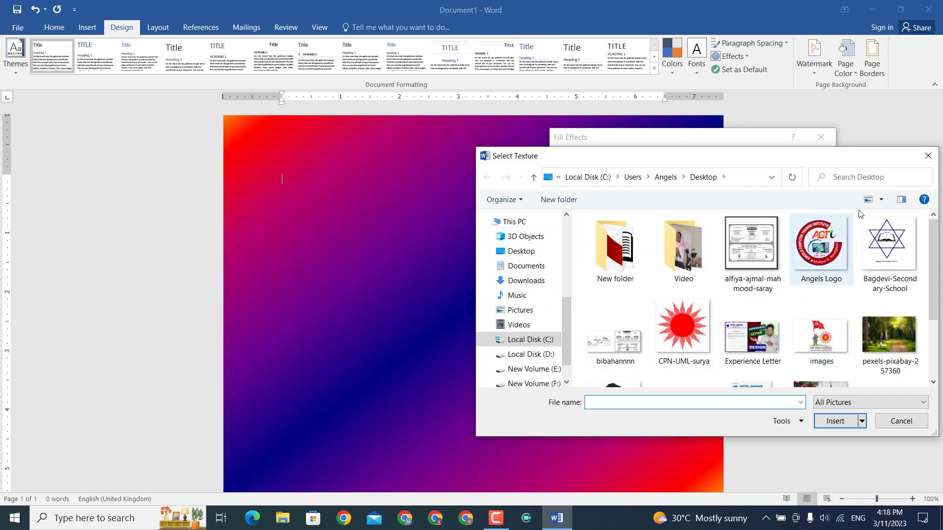
left_click_drag(805, 164, 686, 166)
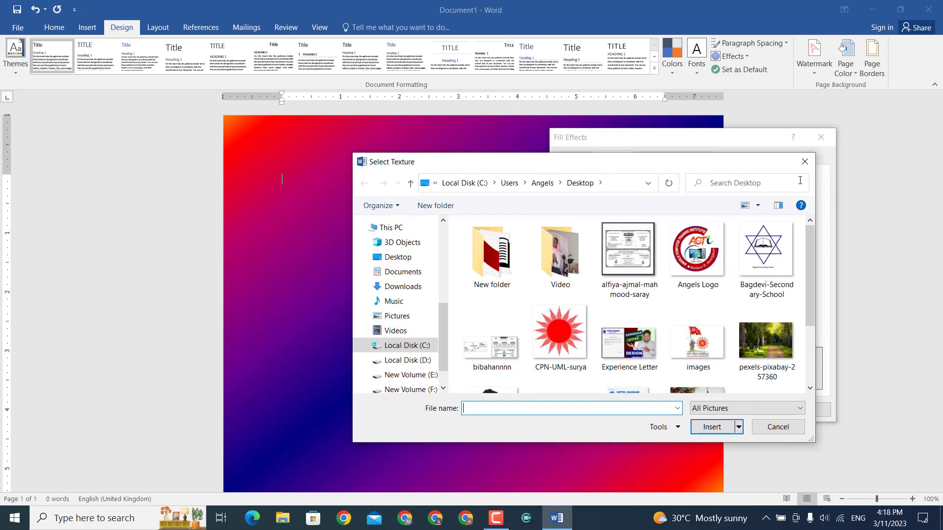
left_click(809, 157)
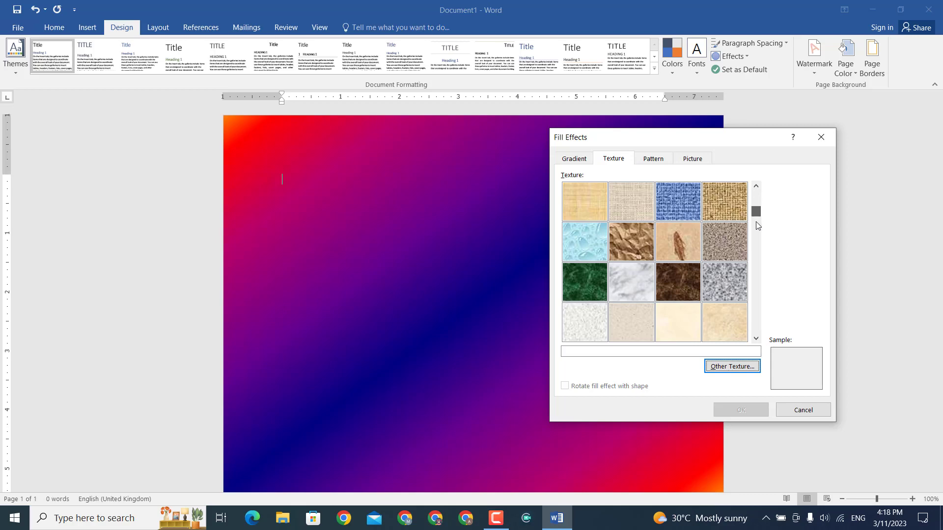
Apply the oak wood texture as the page background
left_click(756, 338)
left_click(756, 339)
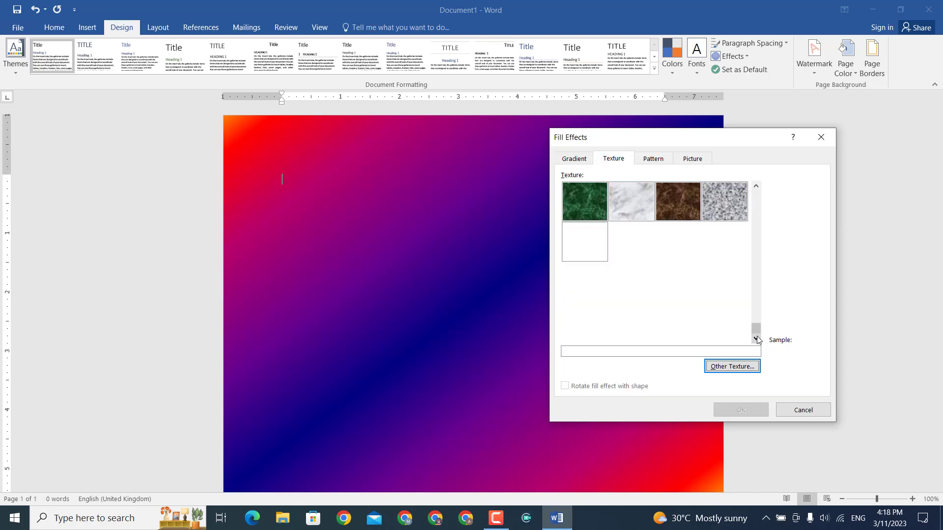
left_click(688, 322)
left_click(747, 406)
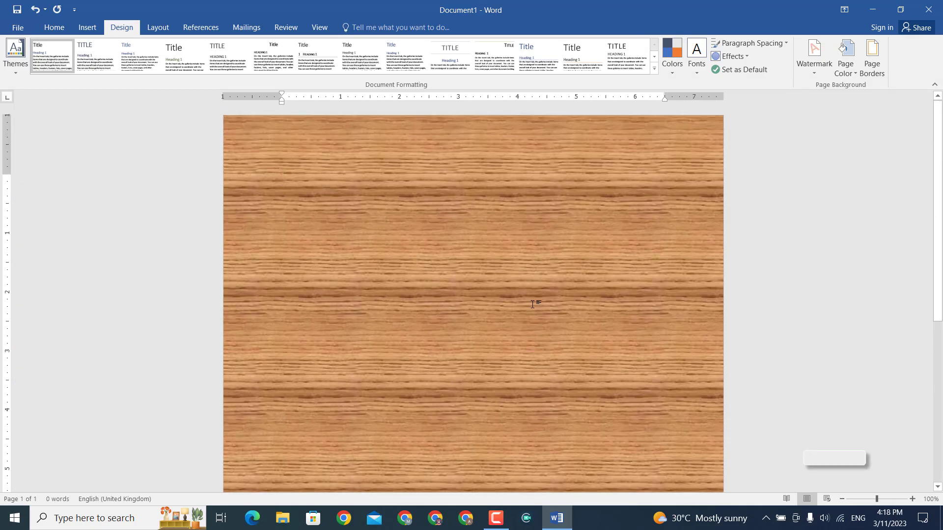
scroll(515, 216, "up", 4, "ctrl")
scroll(515, 216, "down", 1, "ctrl")
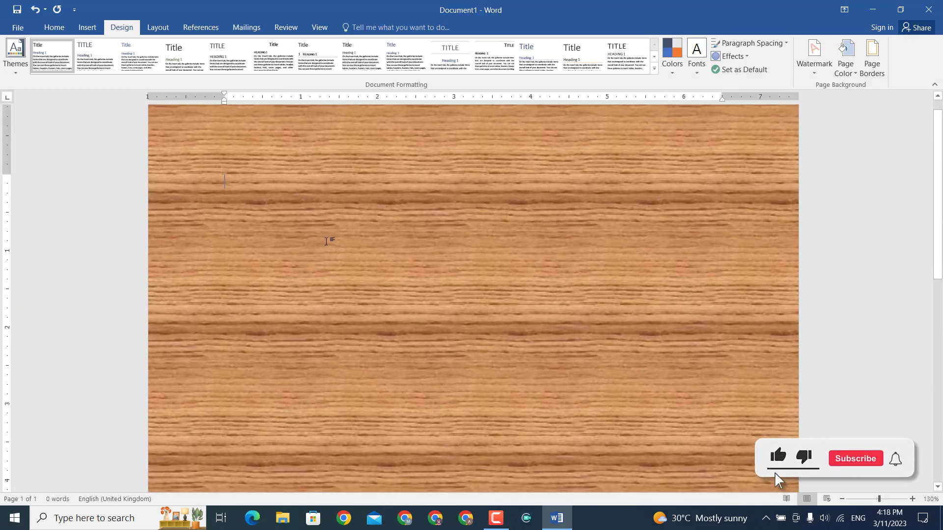
scroll(461, 256, "up", 1)
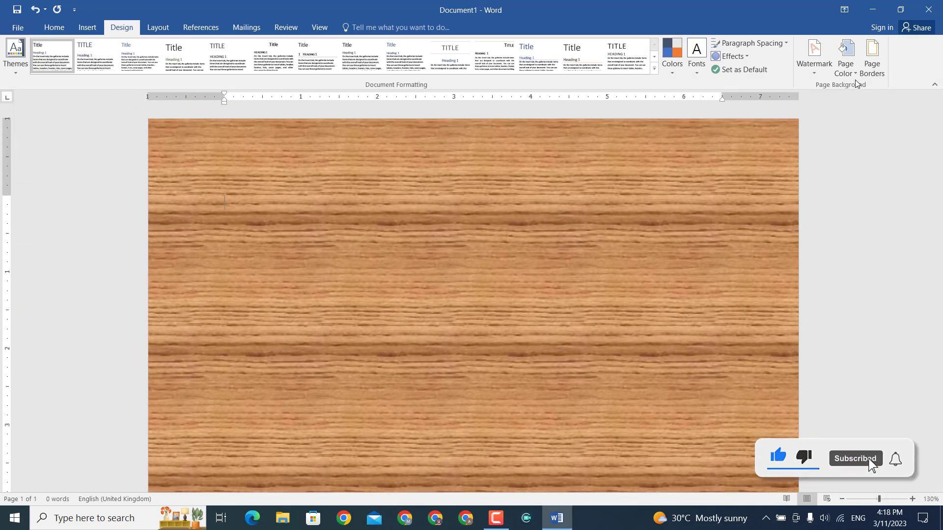
Apply the Parchment texture as the page background
left_click(855, 79)
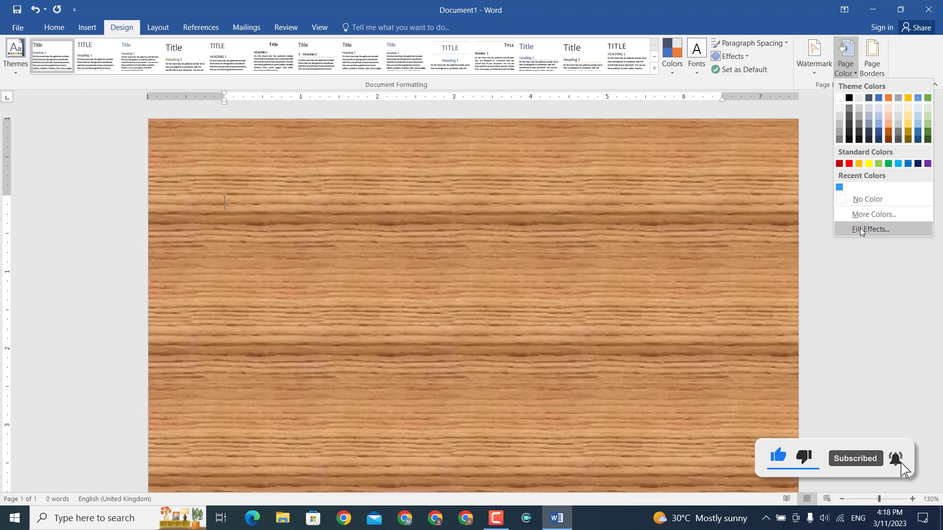
left_click(859, 228)
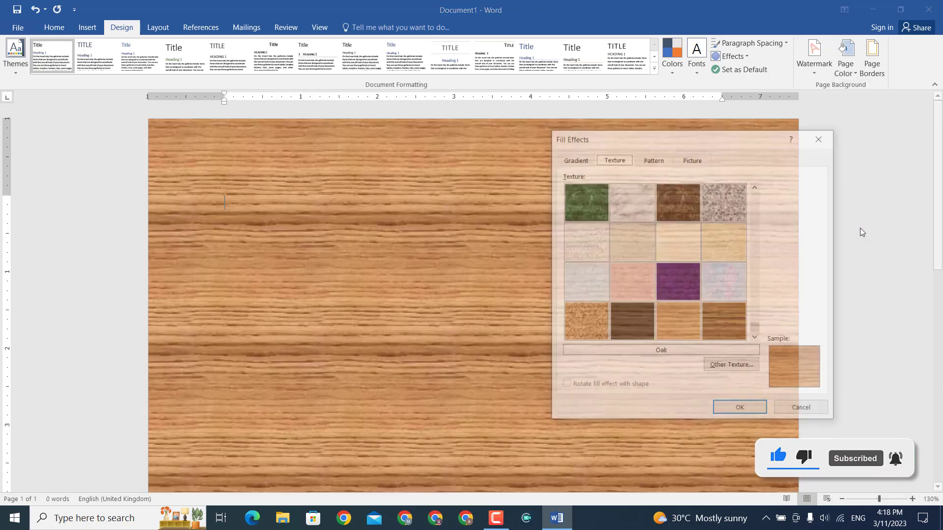
left_click(675, 245)
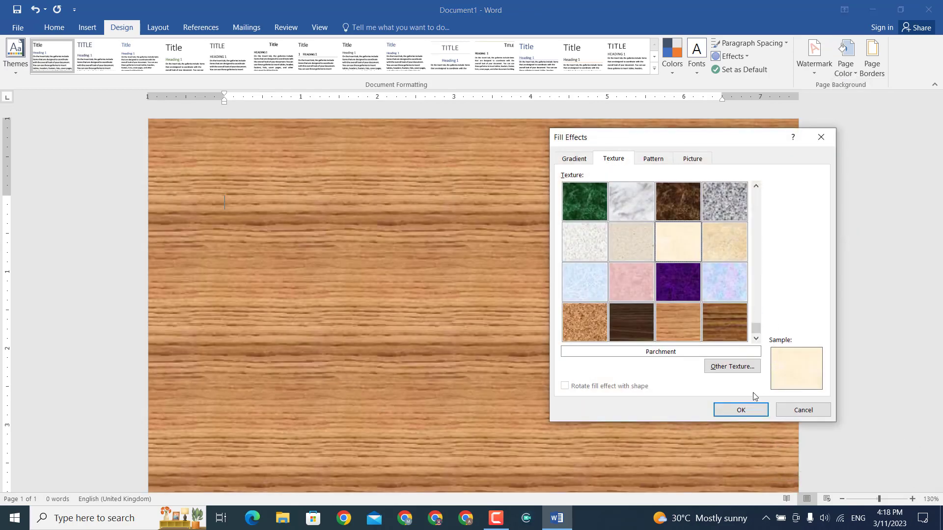
left_click(741, 409)
scroll(570, 331, "down", 3)
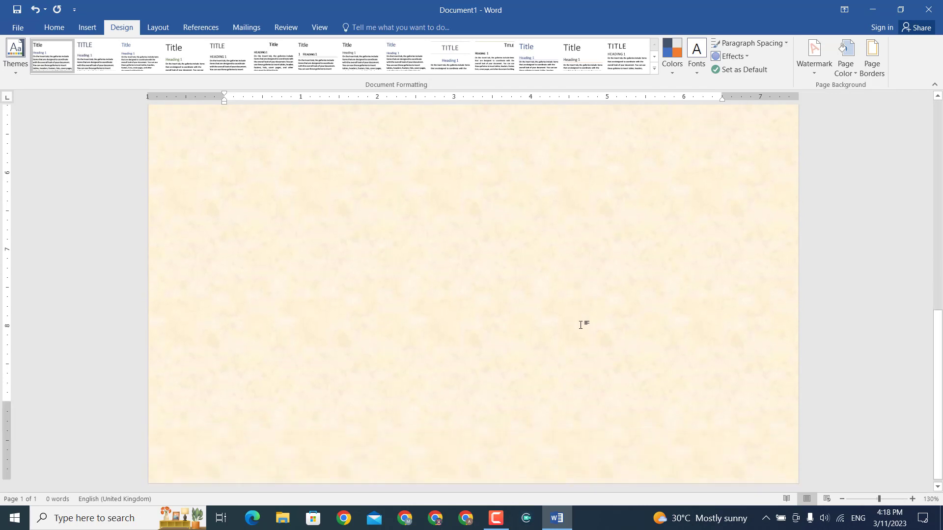
scroll(815, 204, "up", 3)
Replace the background with the White marble texture
left_click(855, 79)
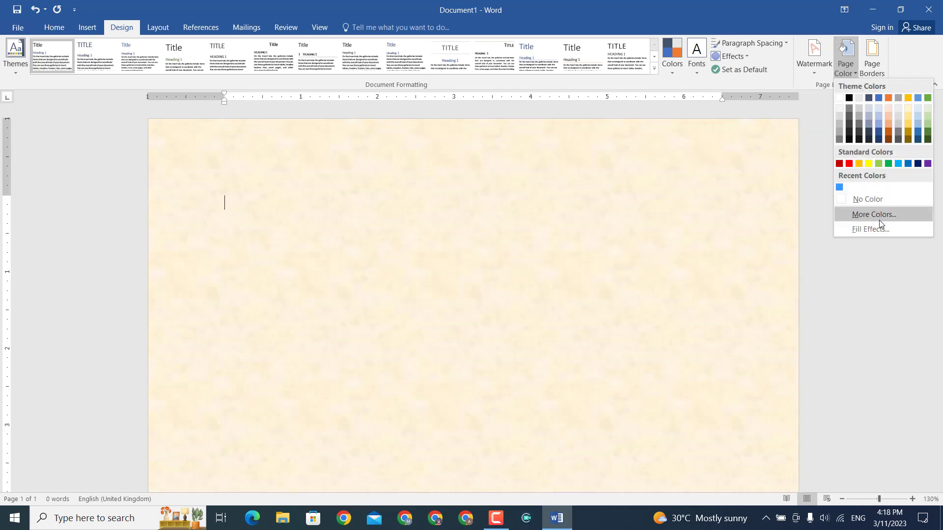
left_click(878, 227)
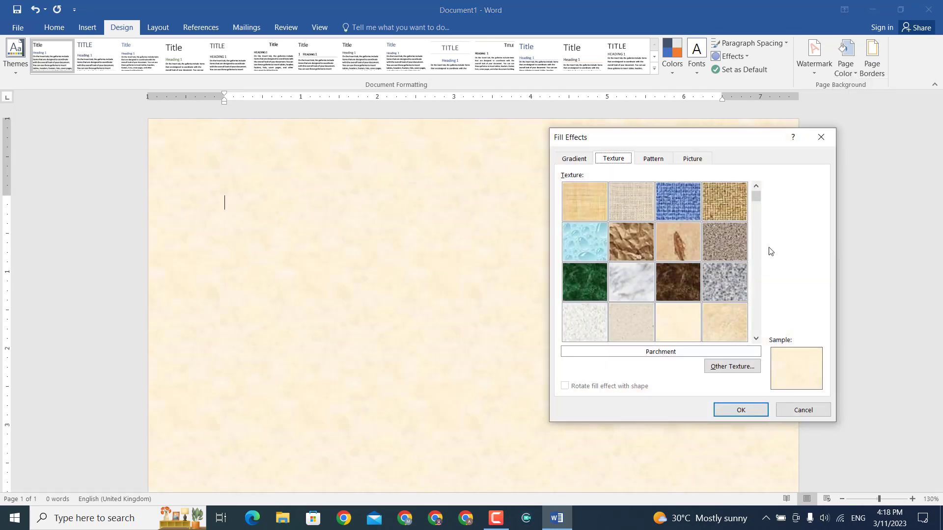
left_click(641, 295)
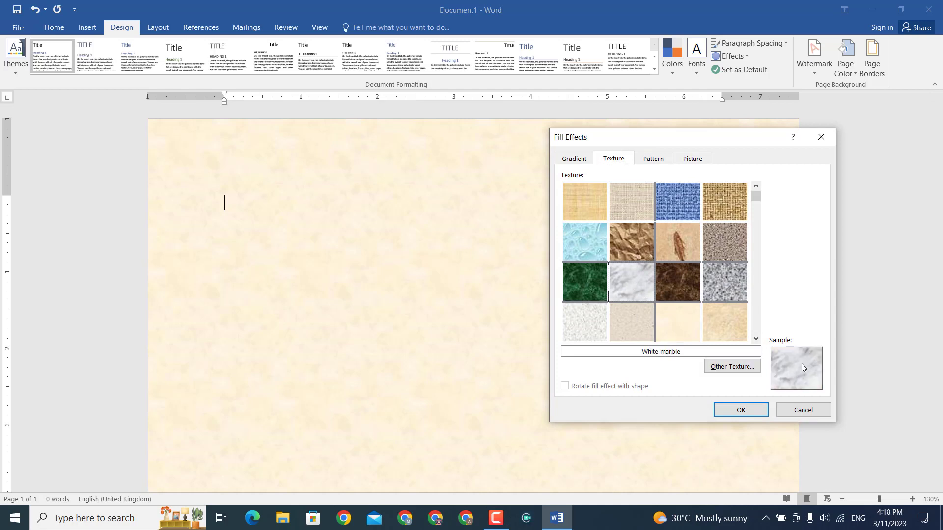
left_click(749, 409)
scroll(553, 349, "down", 10)
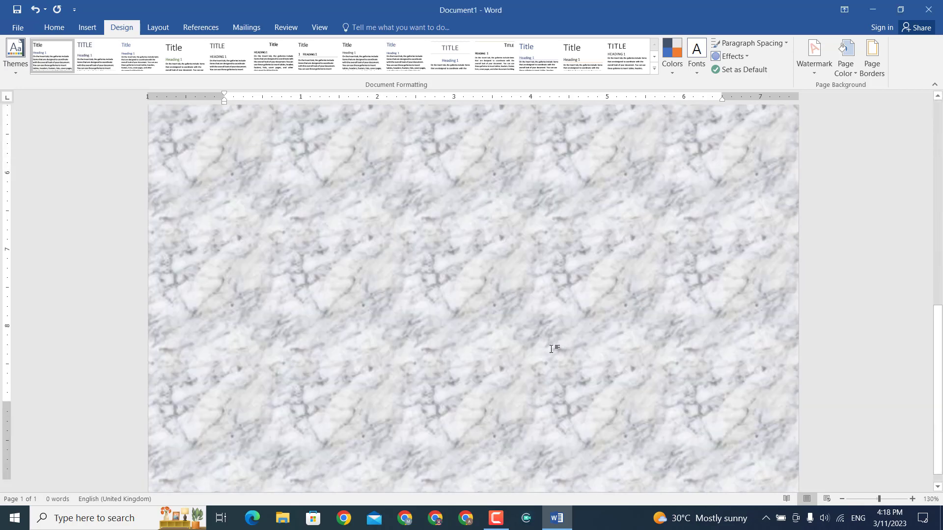
scroll(554, 348, "up", 10)
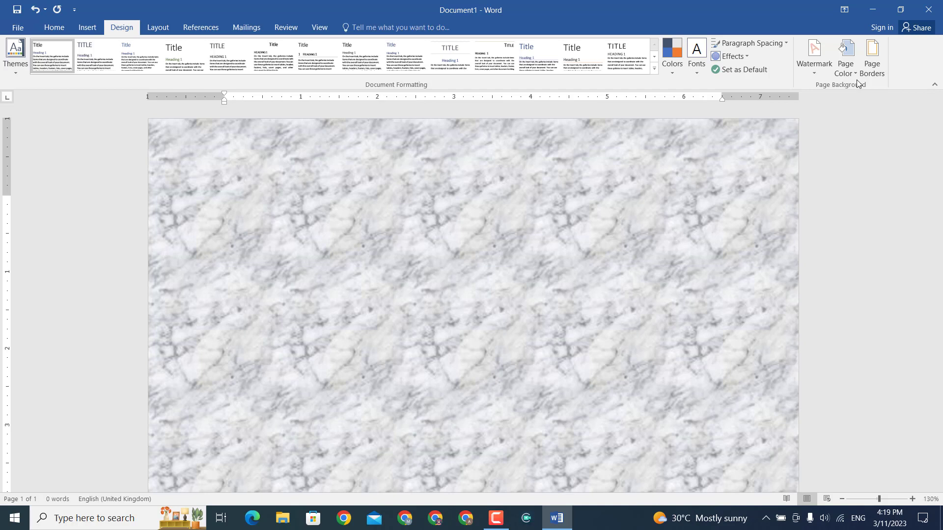
left_click(846, 64)
Set pattern fill colours to a red background and a yellow foreground
left_click(853, 233)
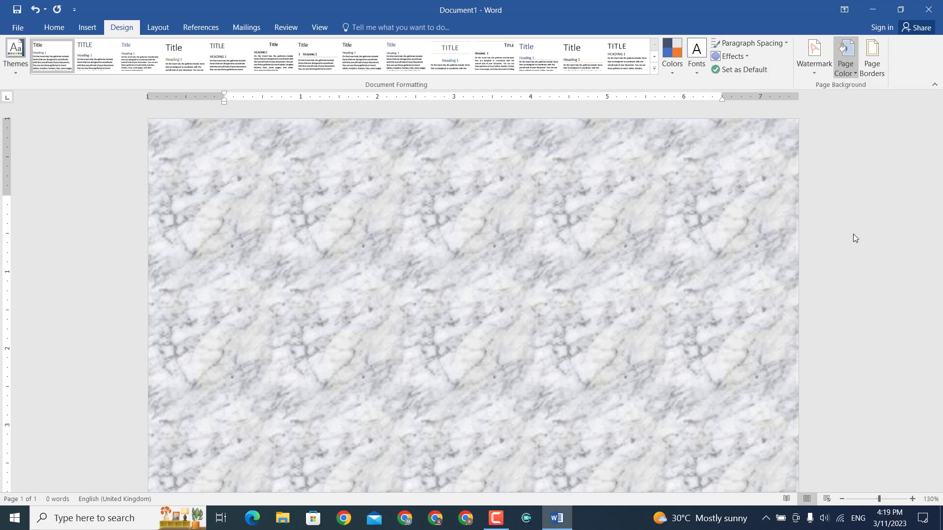
left_click(648, 161)
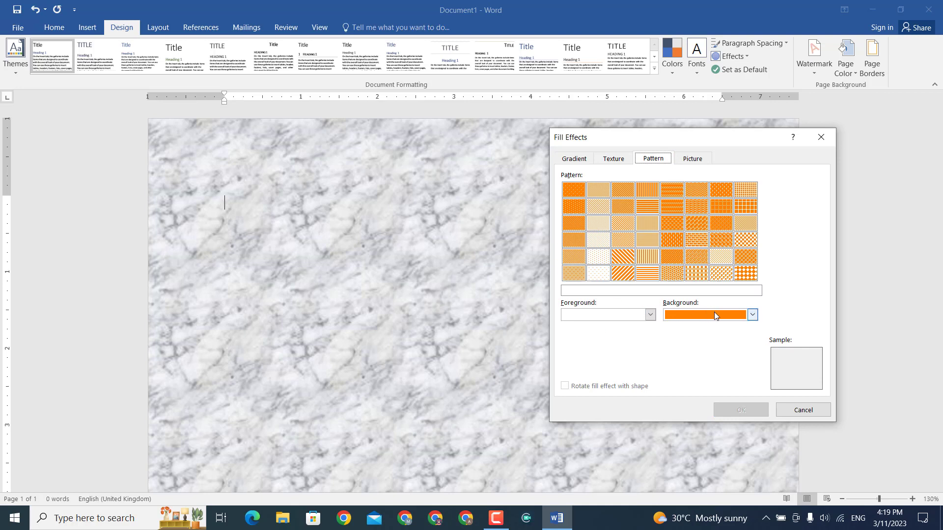
left_click(753, 315)
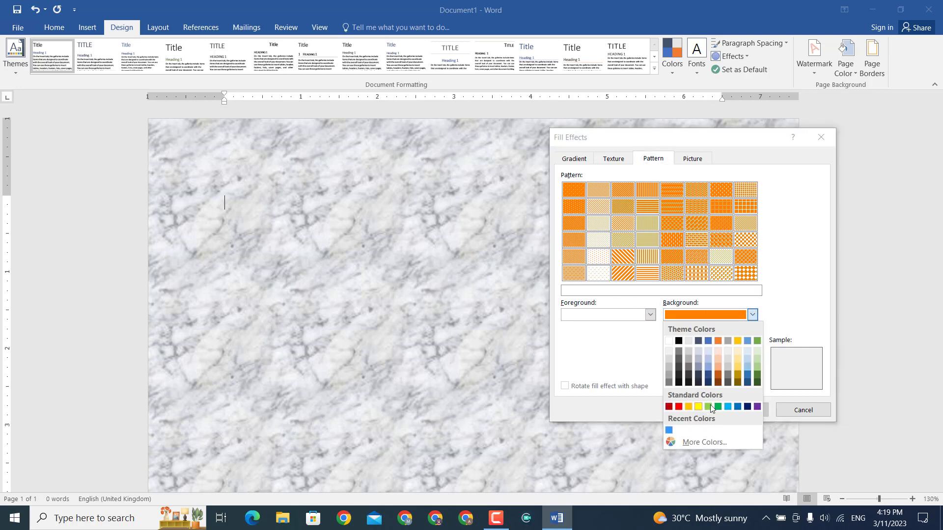
left_click(679, 407)
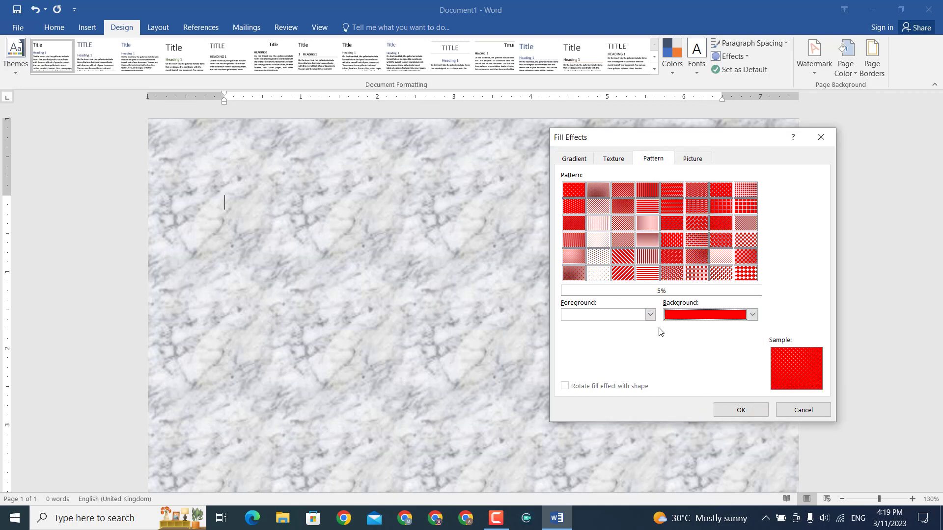
left_click(650, 314)
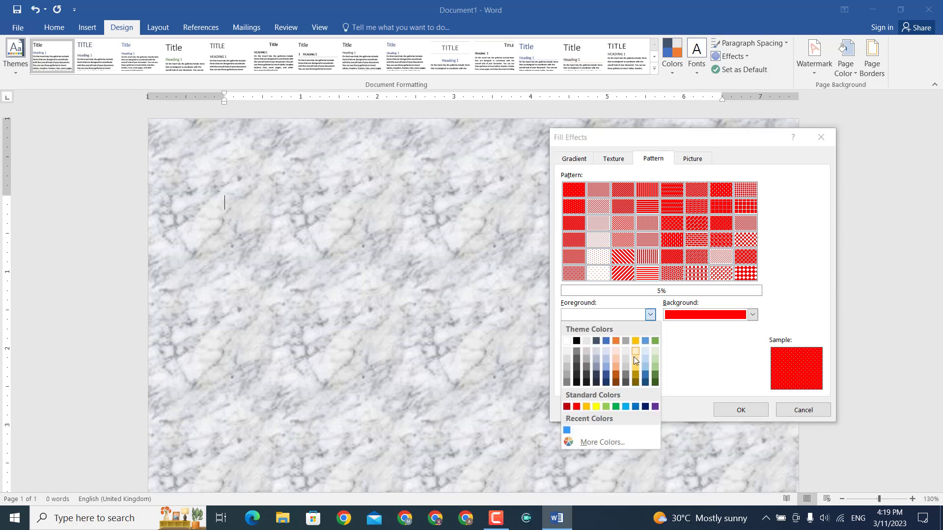
left_click(595, 406)
Choose the Wide downward diagonal pattern and apply it to the page
left_click(604, 258)
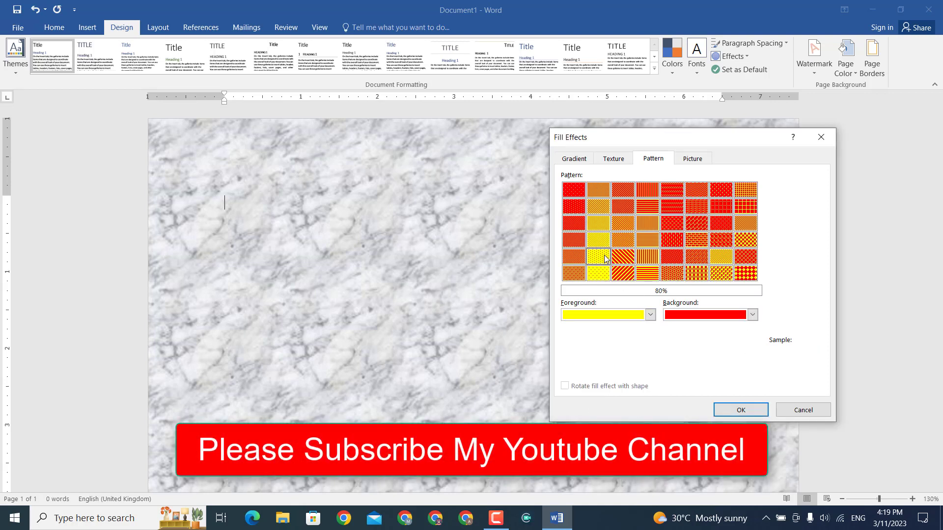
left_click(623, 271)
left_click(623, 260)
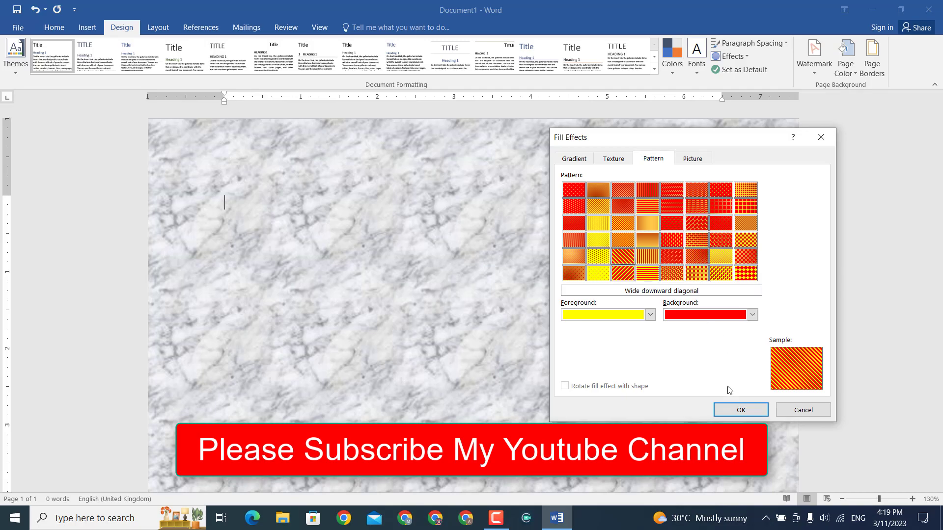
left_click(739, 410)
scroll(678, 385, "down", 6)
scroll(689, 404, "down", 6)
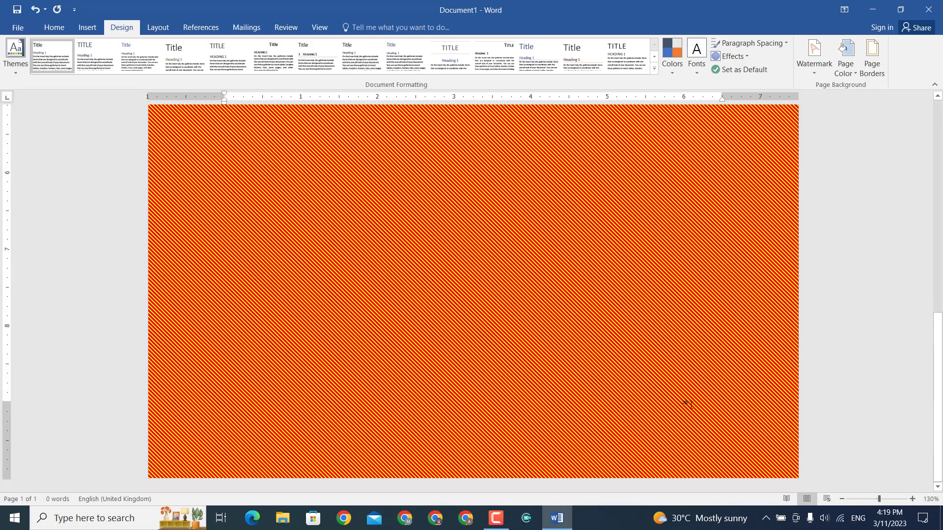
scroll(689, 404, "up", 10)
scroll(689, 404, "up", 3)
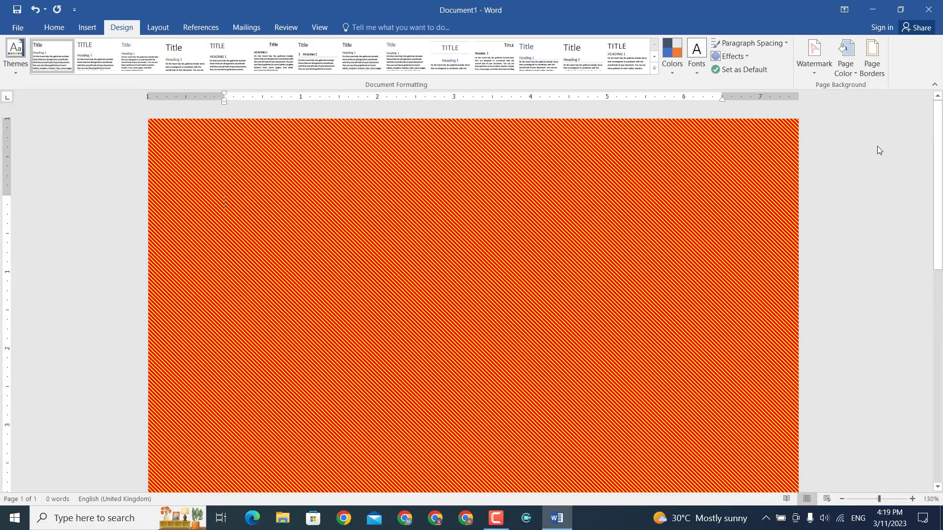
Change the page pattern to Zig zag, after trying Large grid and Wave
left_click(854, 71)
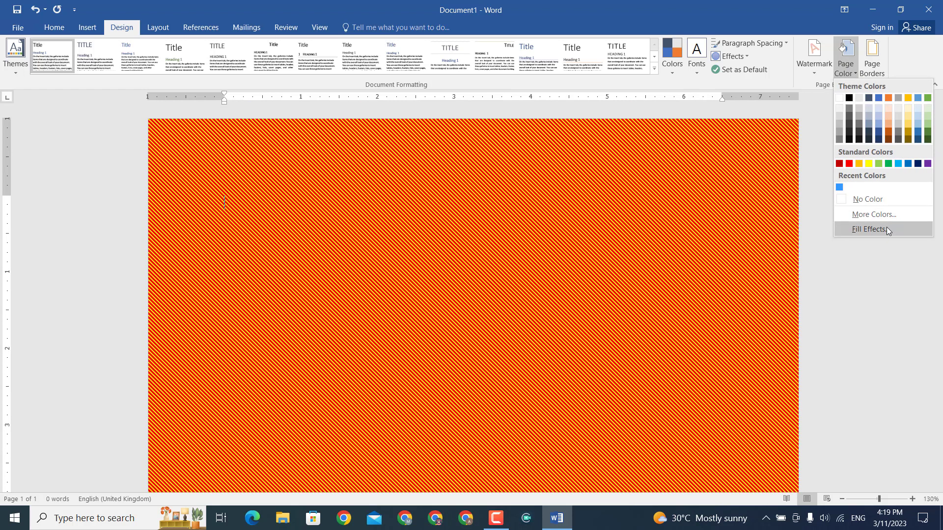
left_click(869, 229)
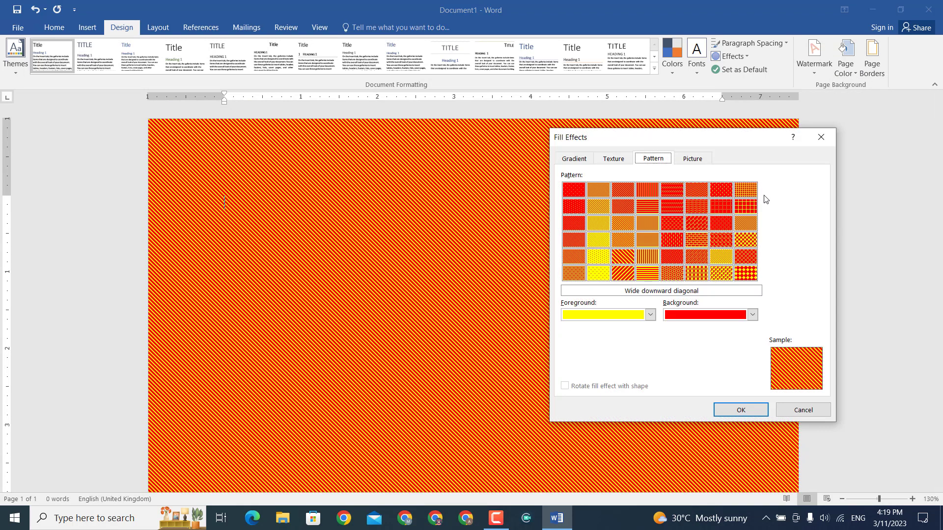
left_click(748, 209)
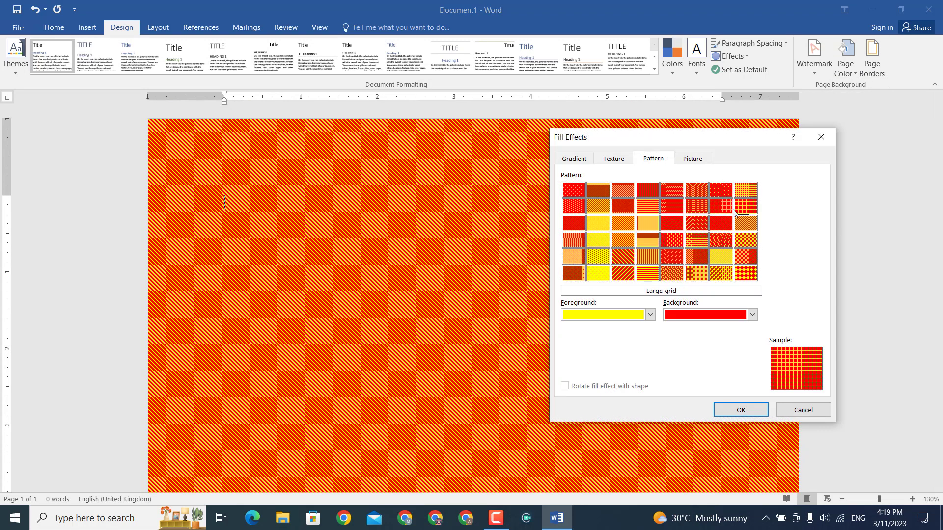
left_click(695, 190)
left_click(697, 206)
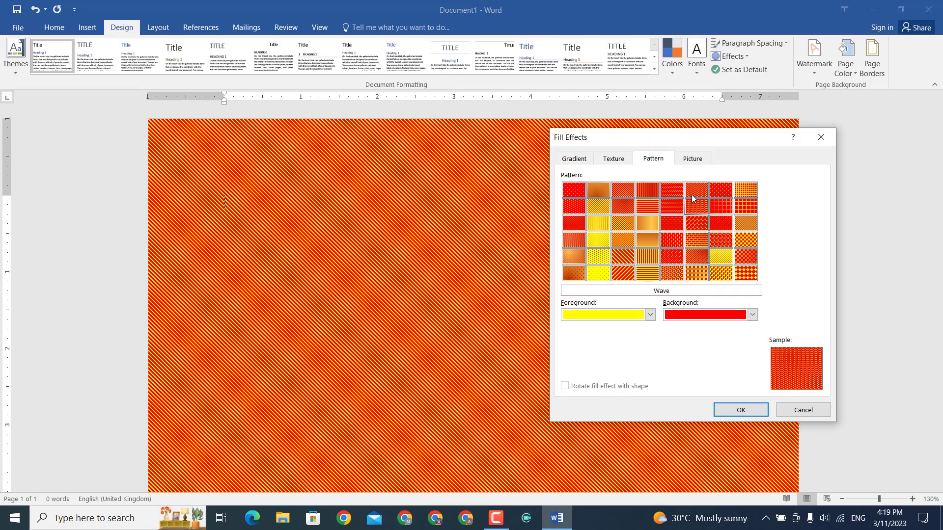
left_click(695, 190)
left_click(740, 410)
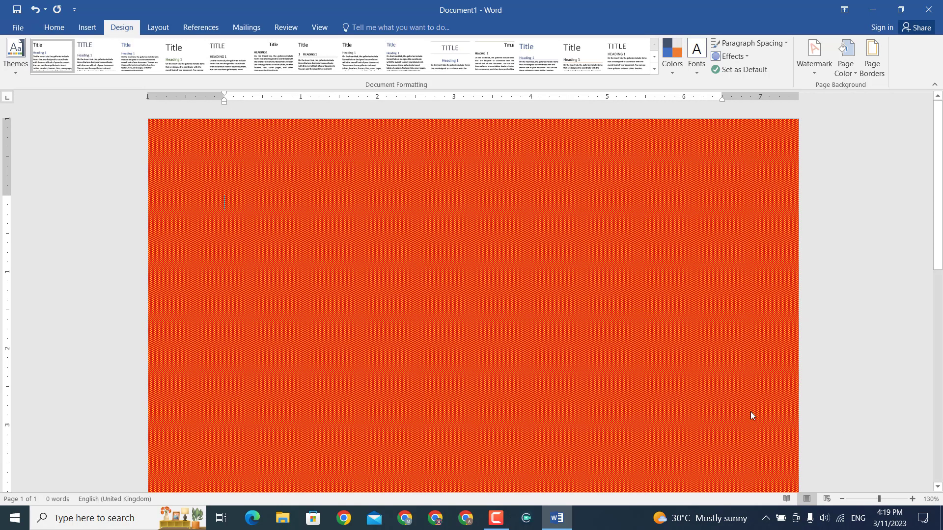
scroll(375, 362, "down", 10)
scroll(375, 362, "up", 10)
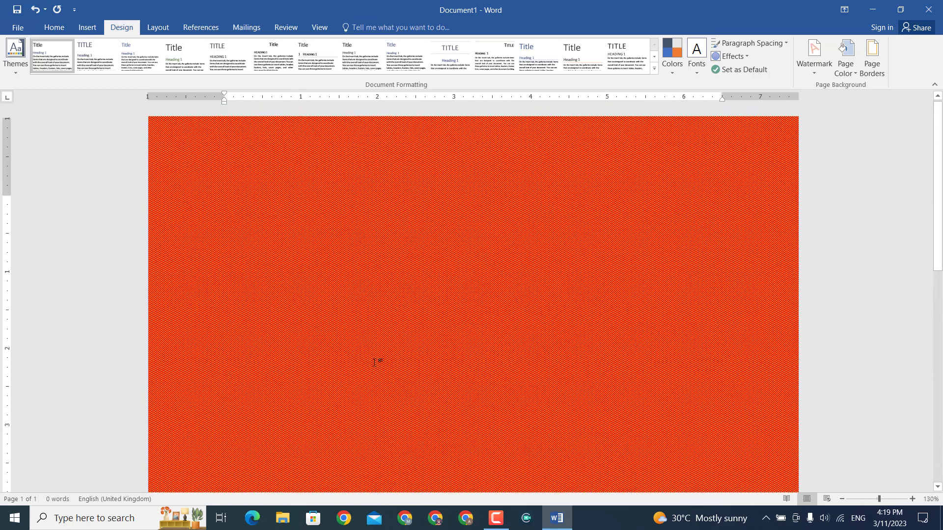
Replace the pattern with Shingle
left_click(845, 54)
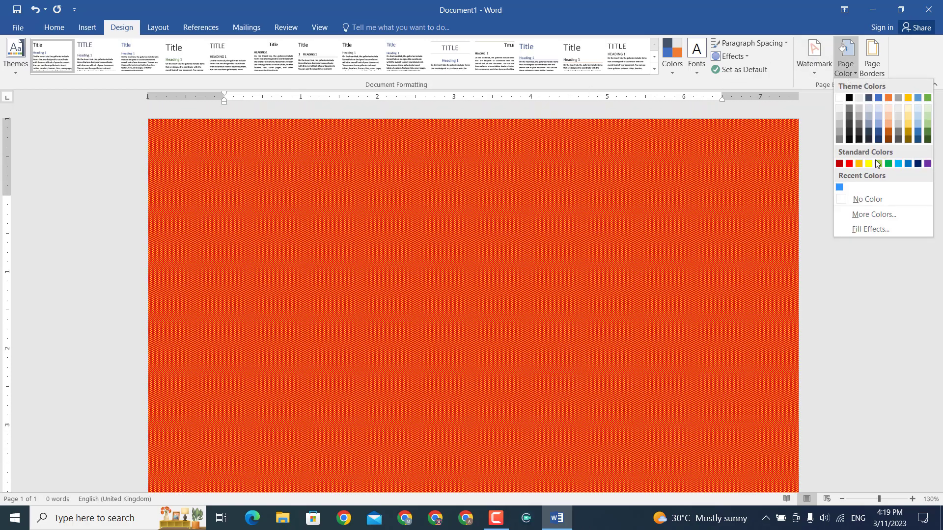
left_click(873, 230)
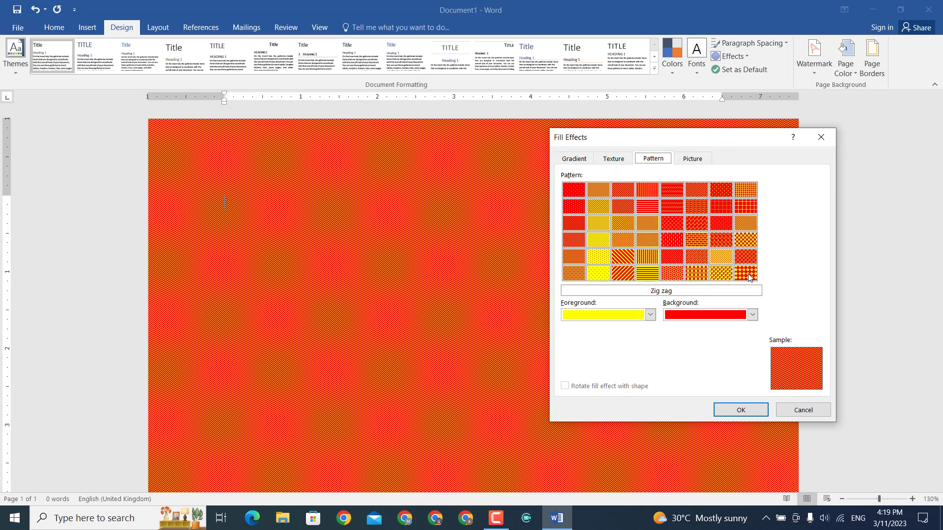
left_click(727, 240)
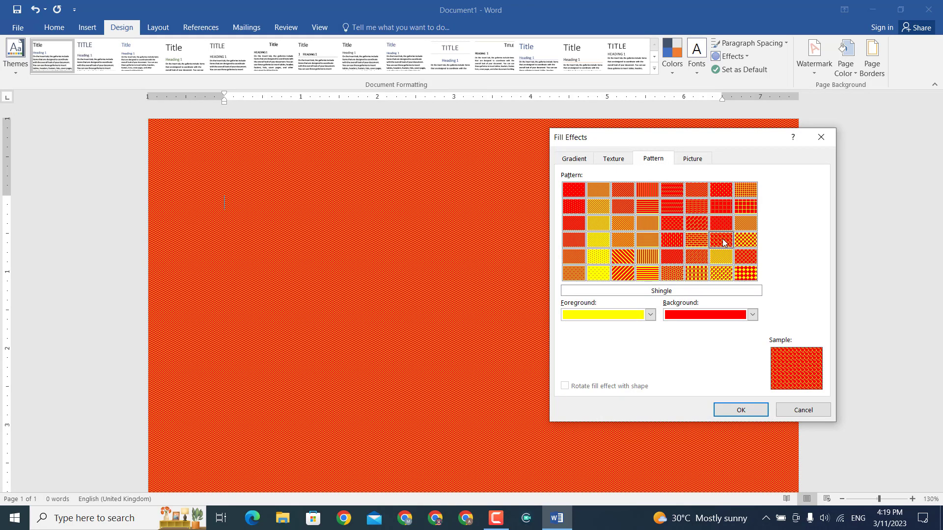
left_click(740, 409)
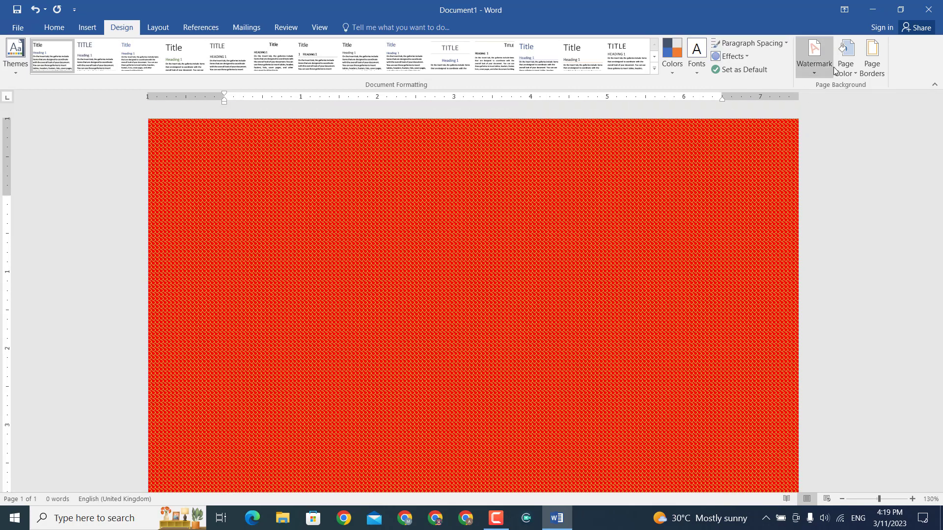
Remove the page background colour so the page is plain white
left_click(845, 58)
left_click(865, 199)
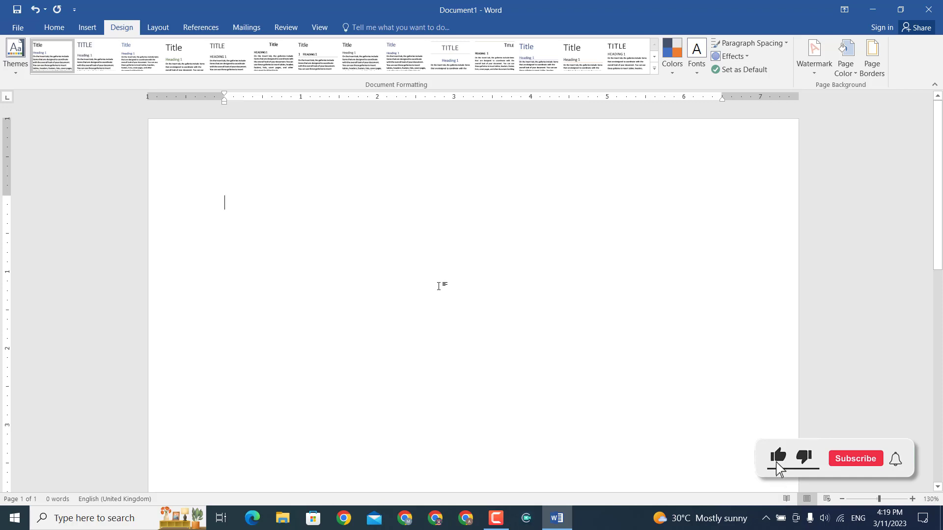
left_click(872, 62)
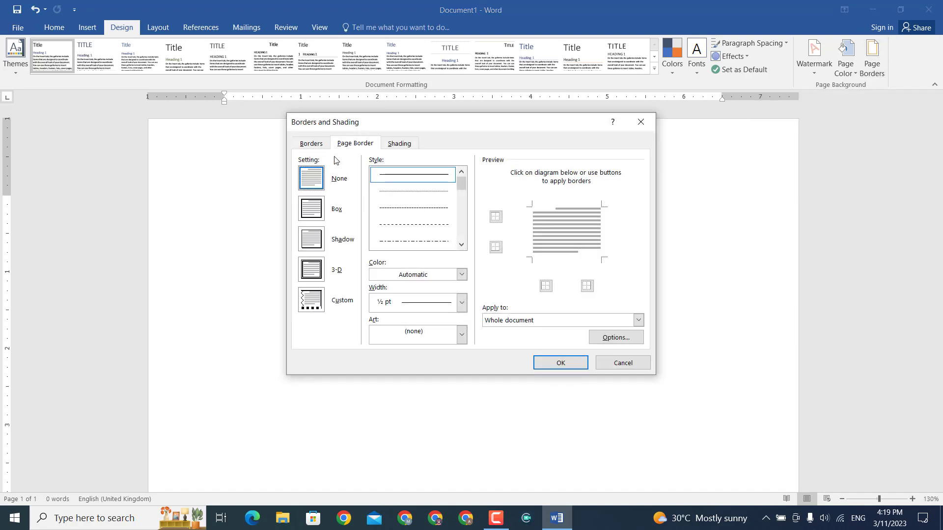
left_click(319, 144)
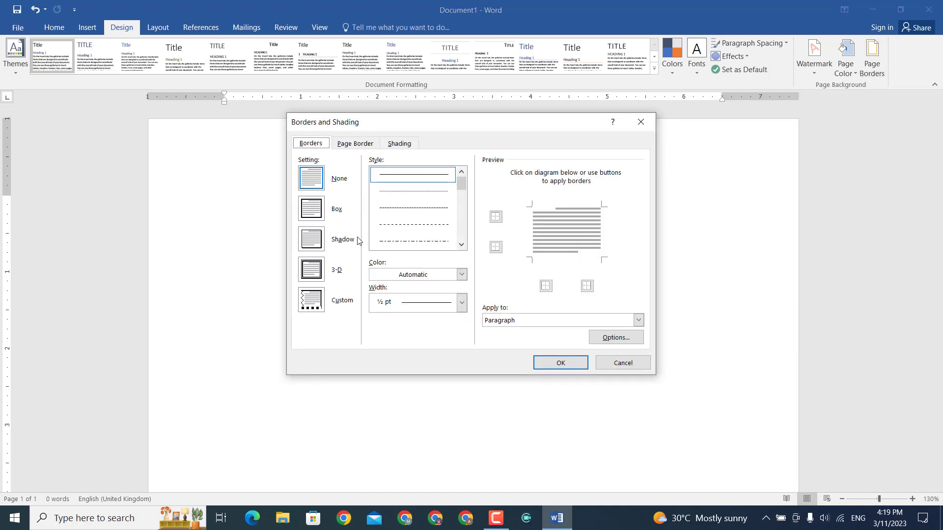
left_click(339, 148)
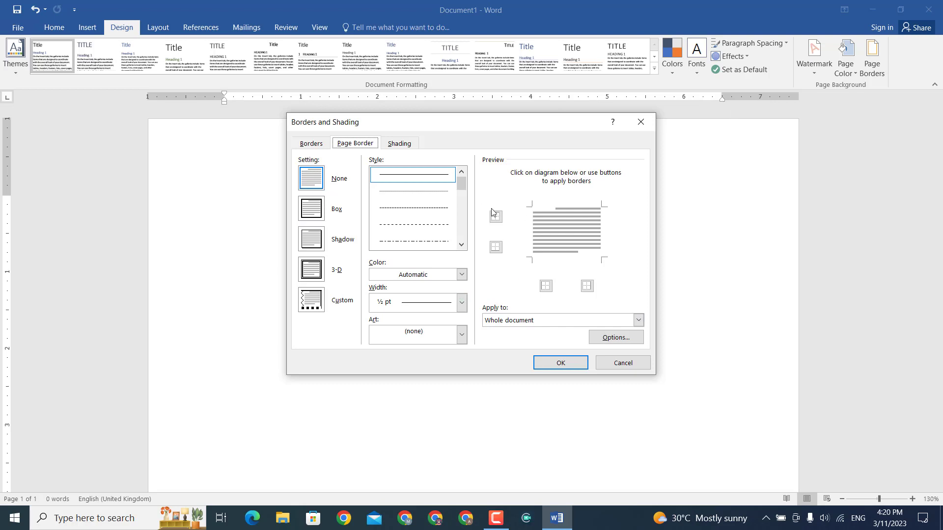
Apply a Box page border with a thin solid single line
left_click(311, 208)
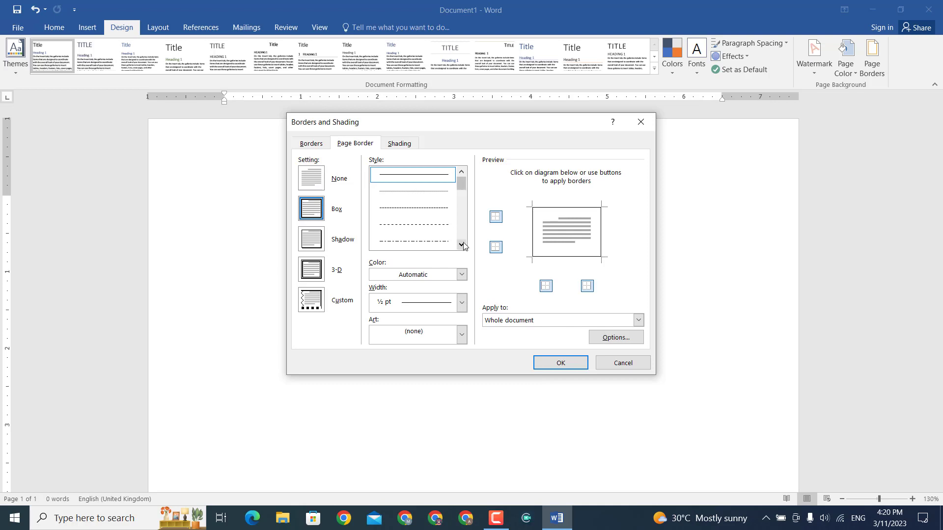
left_click(434, 181)
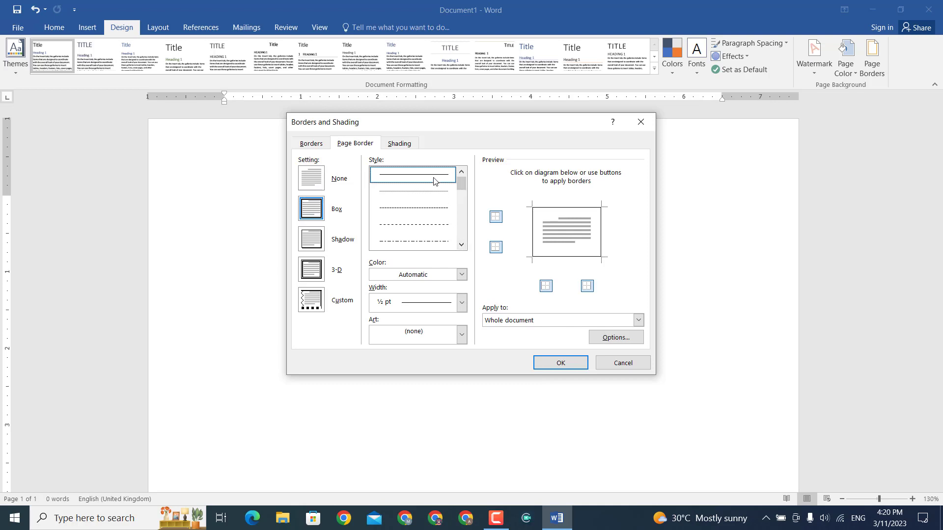
left_click(560, 363)
scroll(567, 305, "down", 5)
scroll(567, 305, "down", 3)
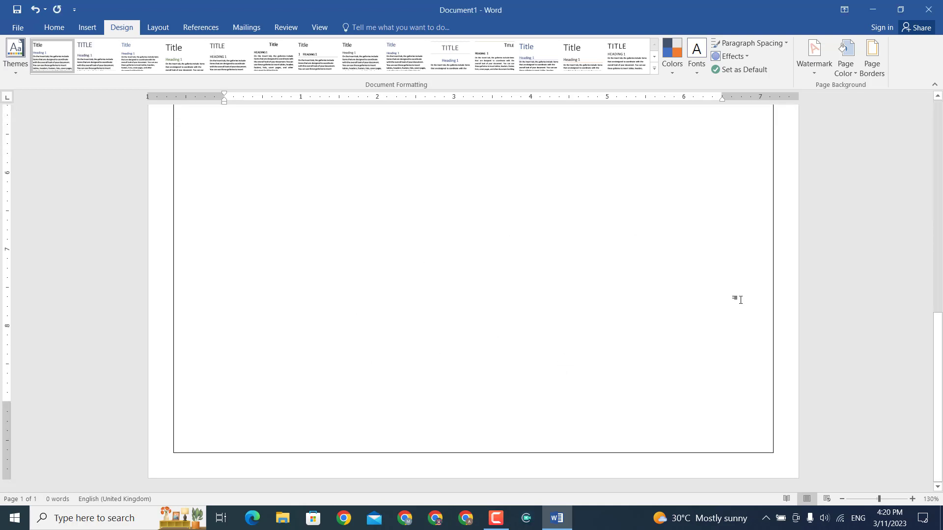
scroll(589, 319, "up", 10)
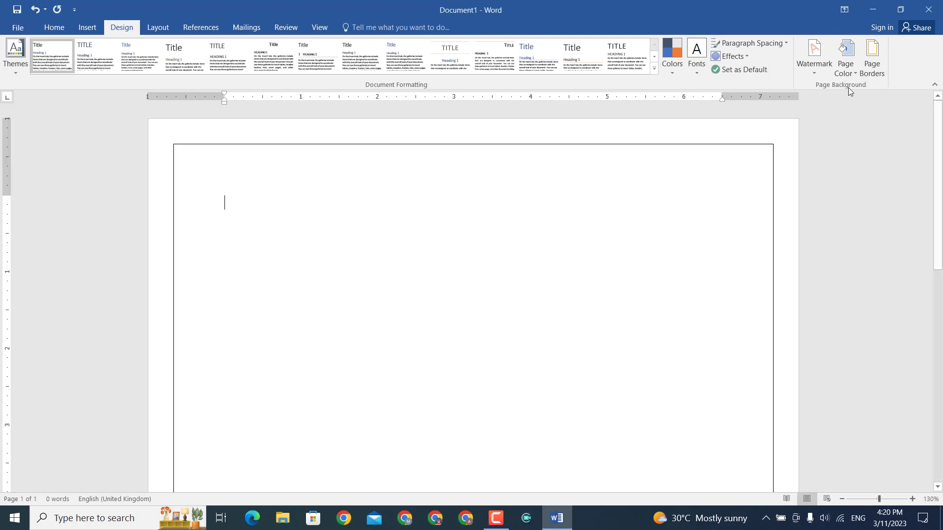
Apply a thick black single-line page border
left_click(883, 75)
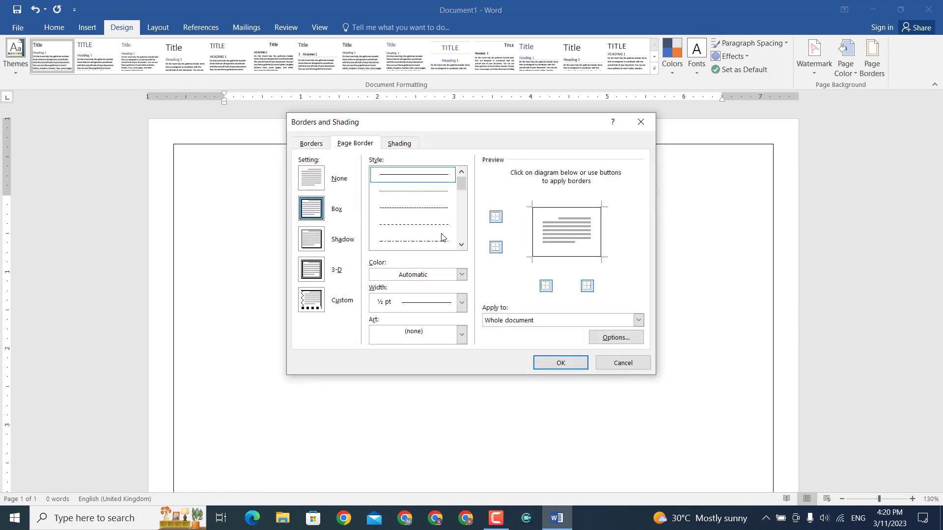
left_click(461, 244)
left_click(461, 244)
left_click(461, 245)
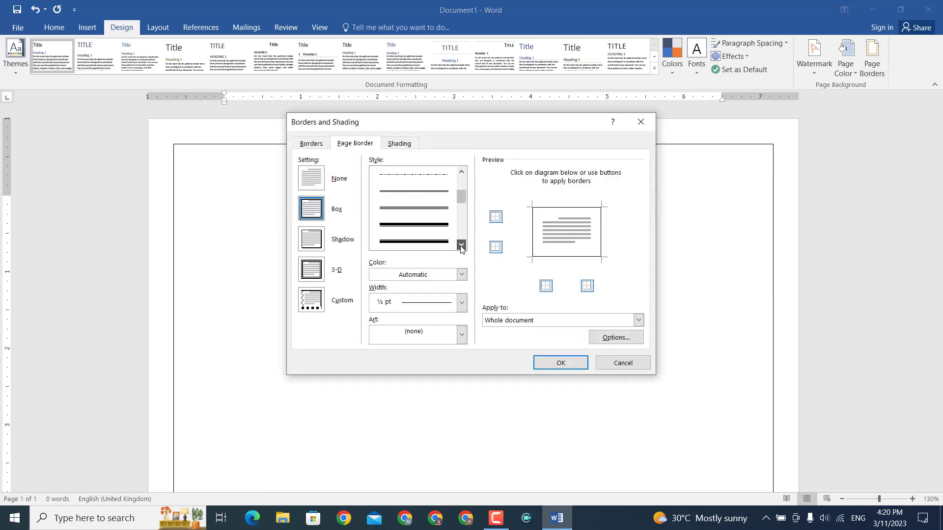
left_click(434, 237)
left_click(558, 362)
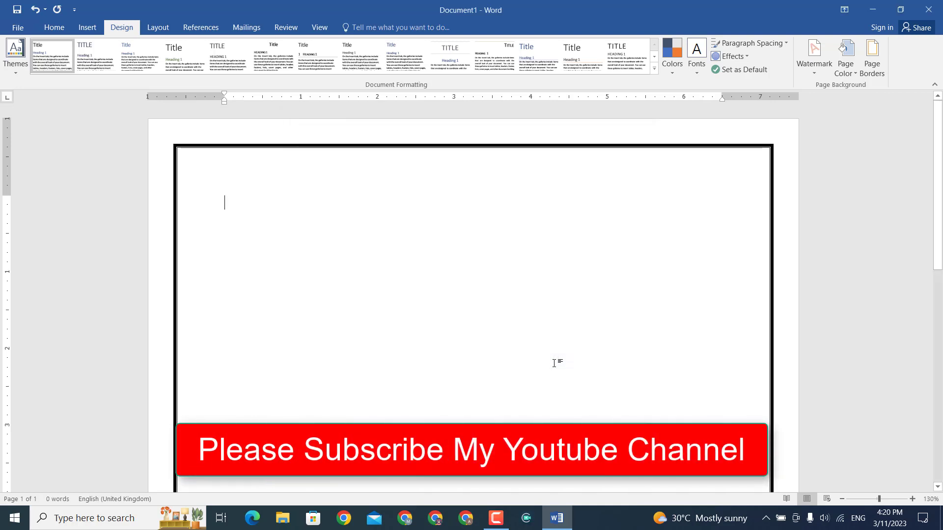
Change the page border to a green triple-line box
left_click(869, 67)
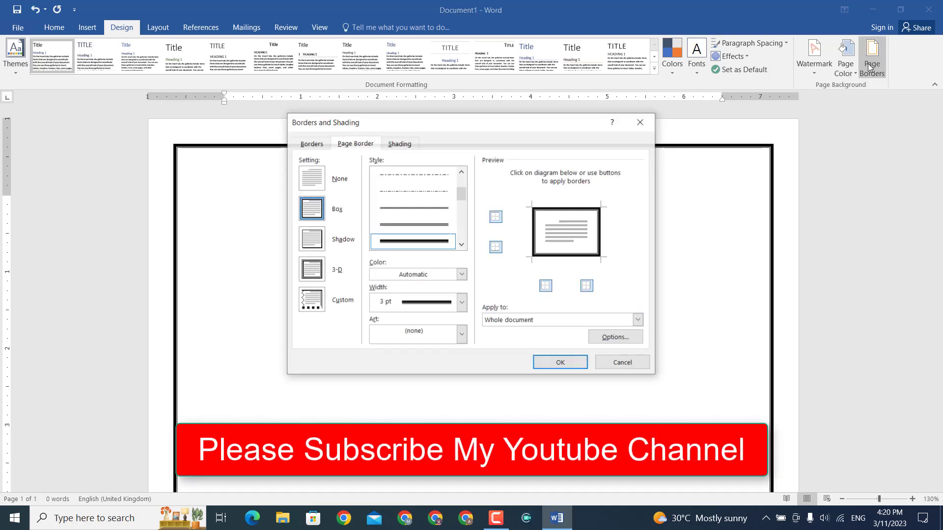
left_click(461, 245)
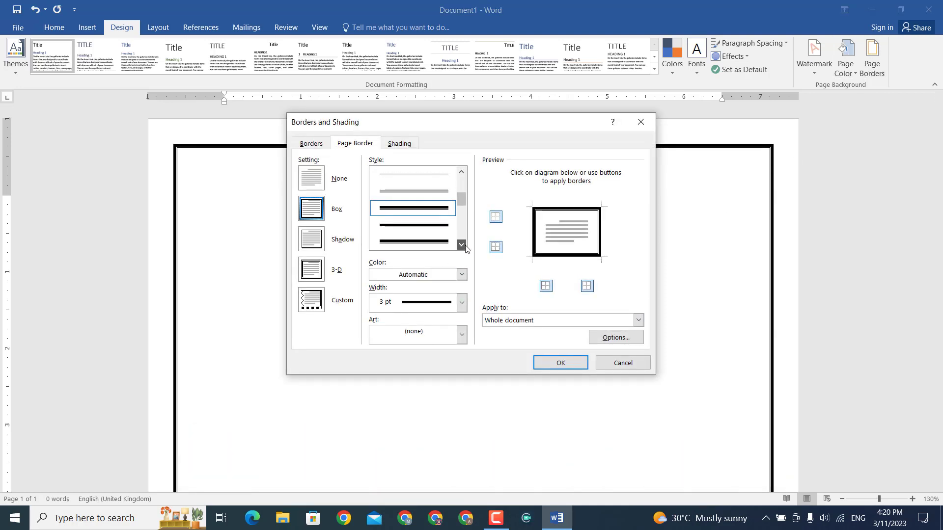
left_click(462, 245)
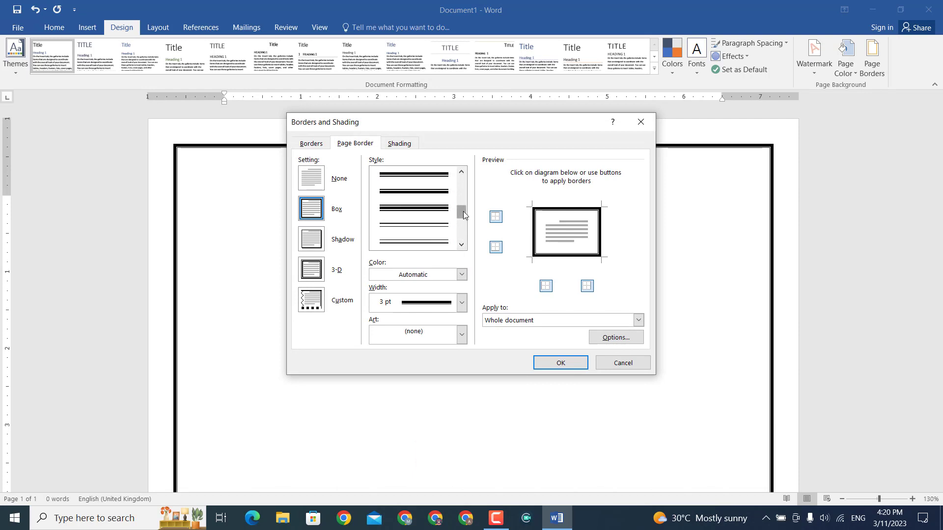
left_click(416, 209)
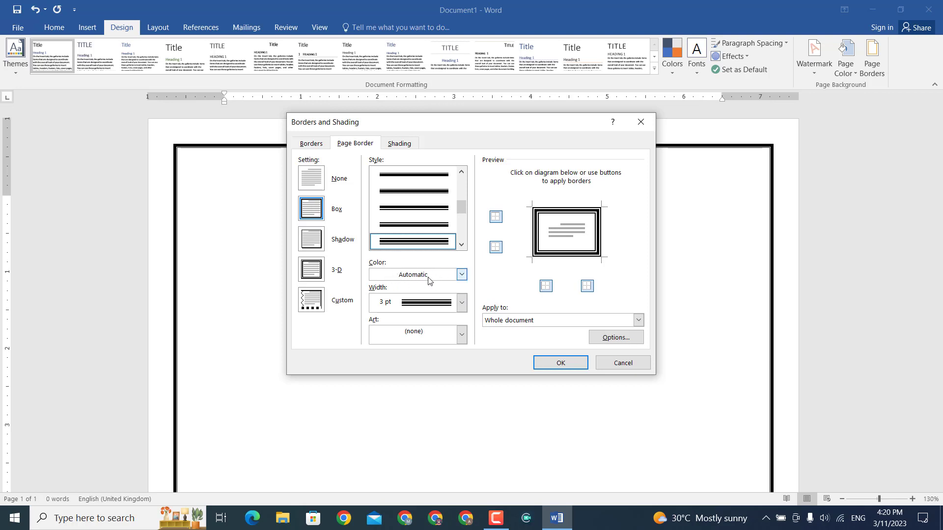
left_click(451, 278)
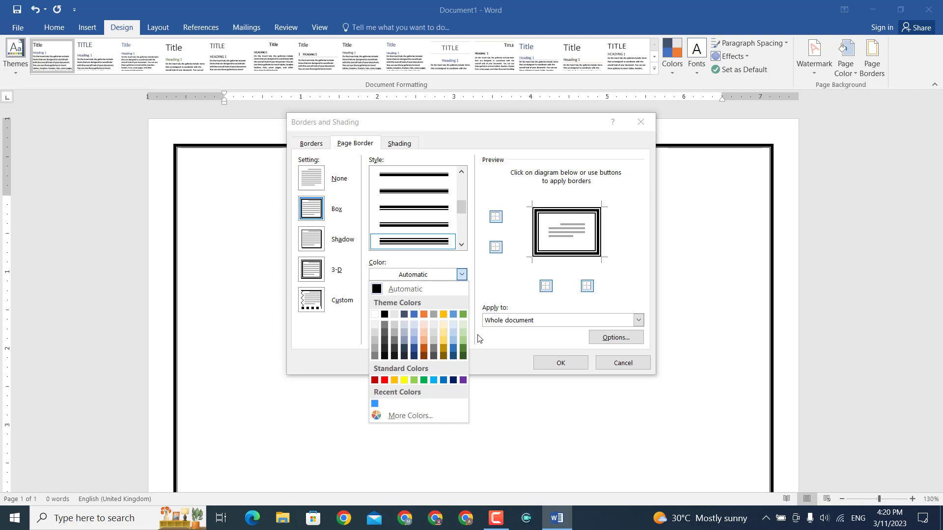
left_click(423, 380)
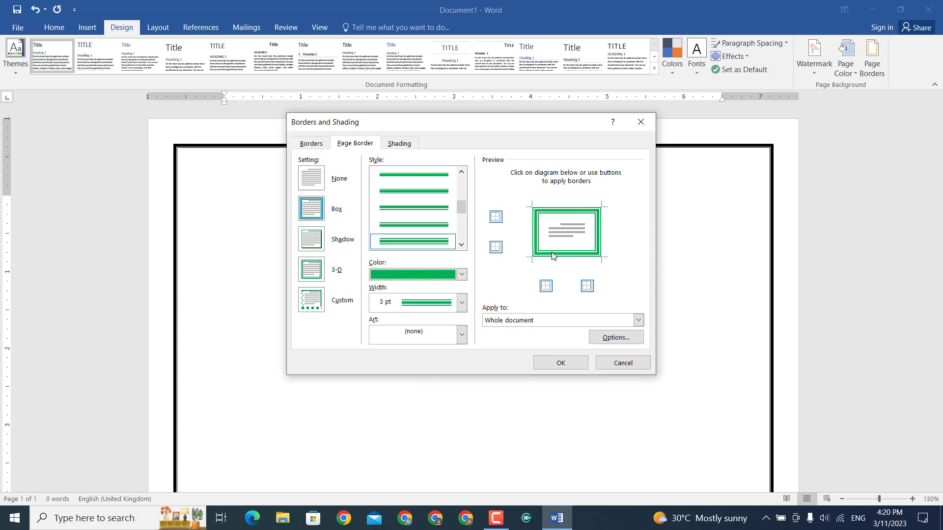
left_click(559, 363)
scroll(708, 246, "down", 3)
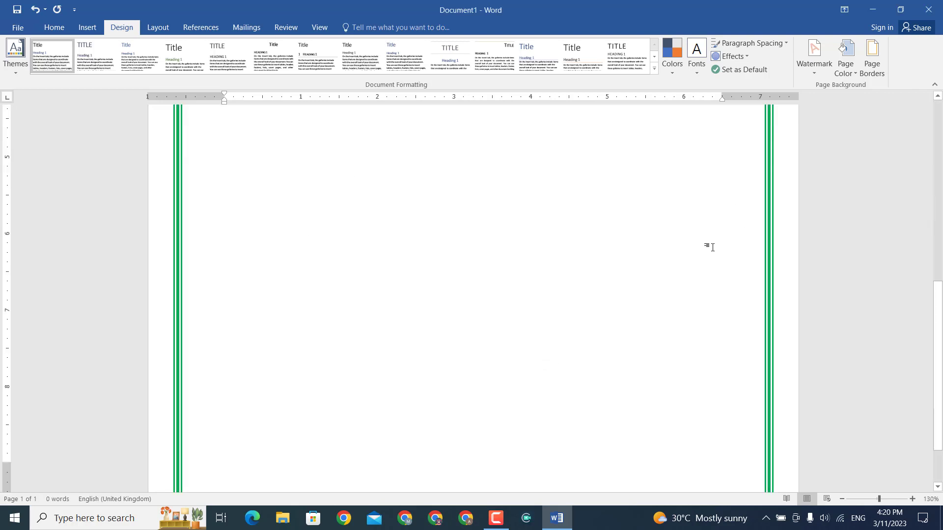
scroll(685, 213, "down", 3)
scroll(685, 212, "up", 3)
scroll(684, 213, "up", 3)
Switch the page border style to the light green wavy zigzag line
left_click(870, 56)
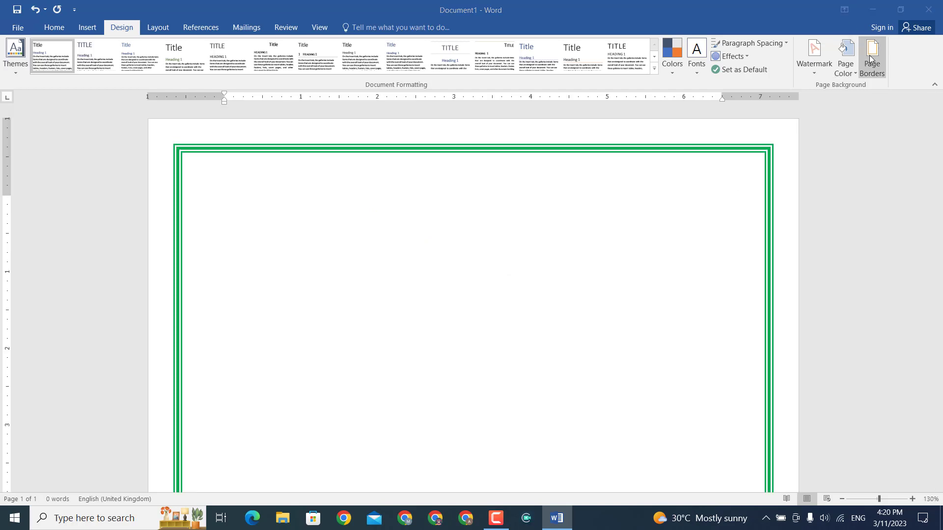
left_click(461, 244)
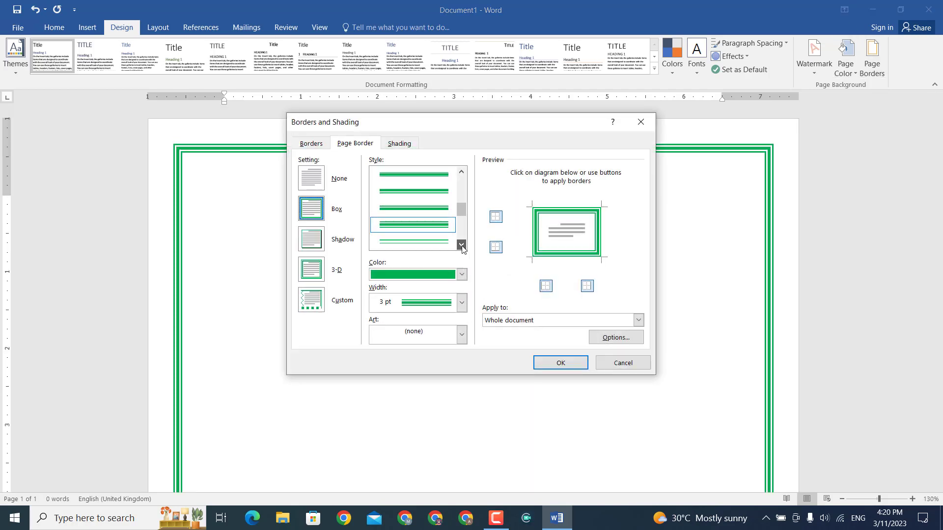
left_click(461, 245)
left_click(461, 245)
left_click(461, 244)
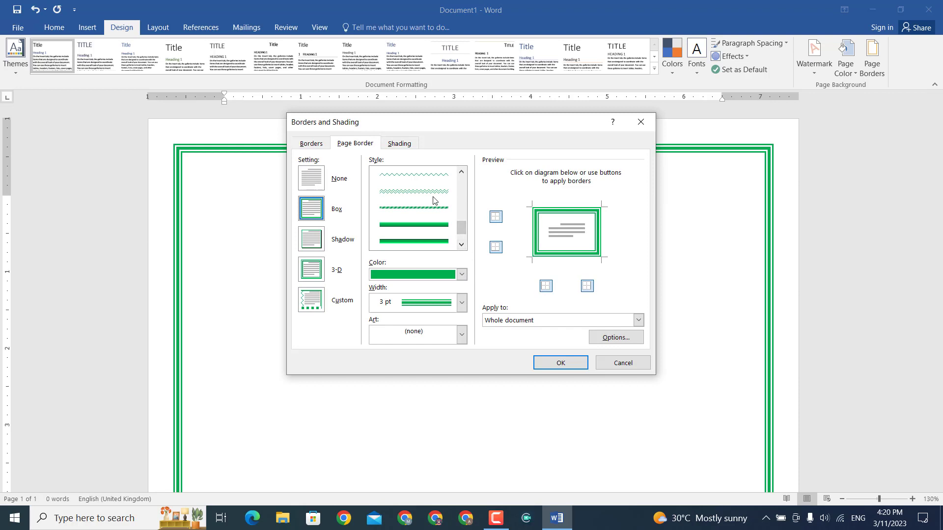
left_click(434, 198)
left_click(559, 362)
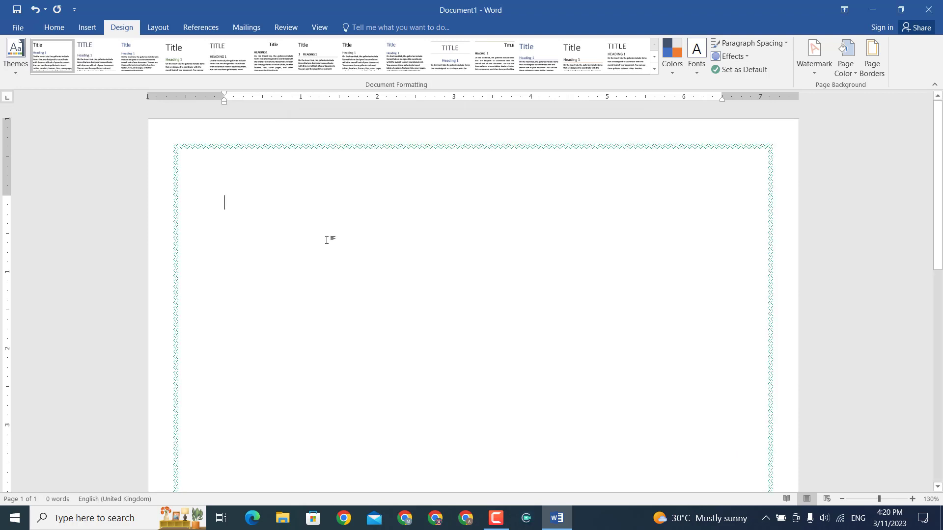
scroll(730, 376, "down", 3)
Undo the last page border change
scroll(430, 319, "up", 2)
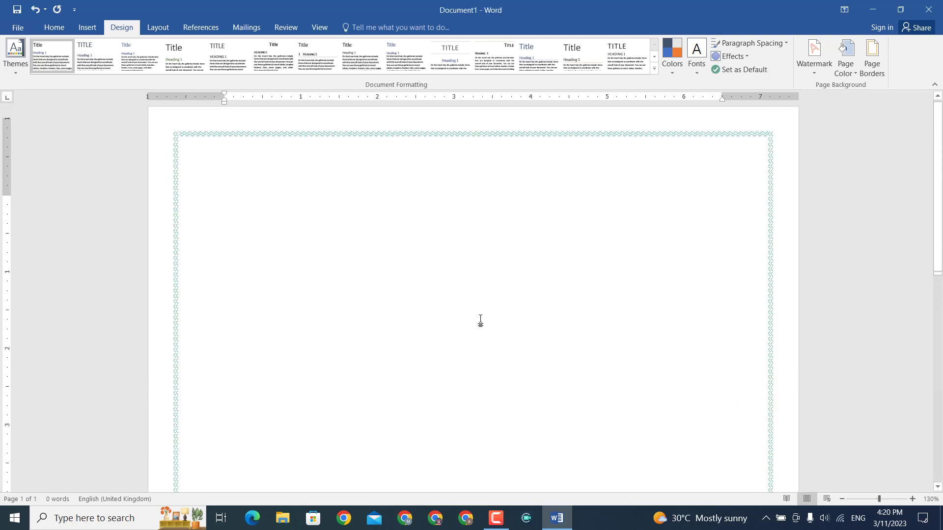
key("ctrl+z")
scroll(435, 309, "down", 2)
scroll(436, 313, "up", 3)
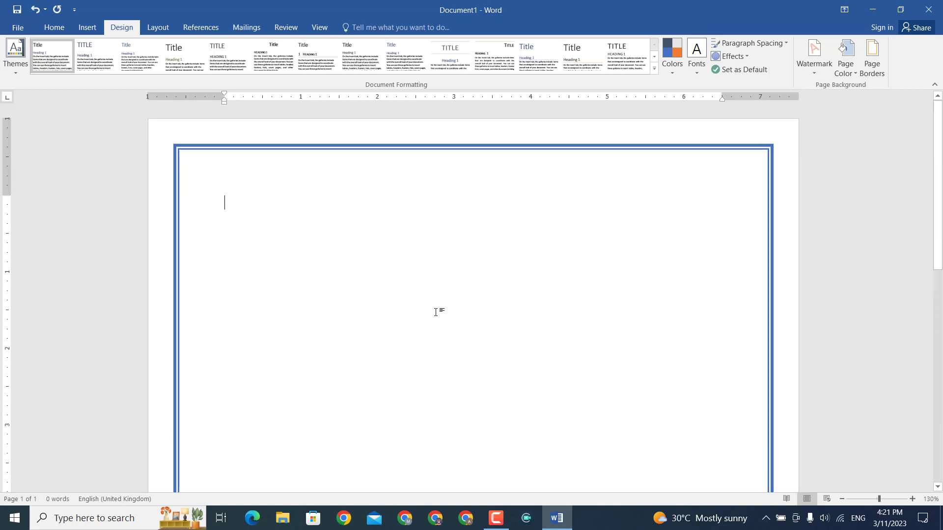
Set the page border width to a thin ¼ pt, leaving the colour unchanged
left_click(872, 58)
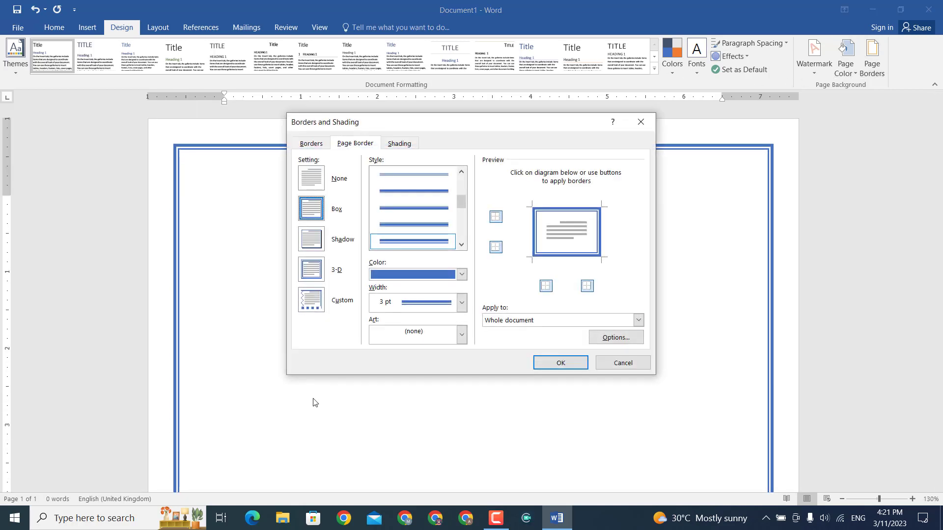
left_click(457, 303)
left_click(459, 303)
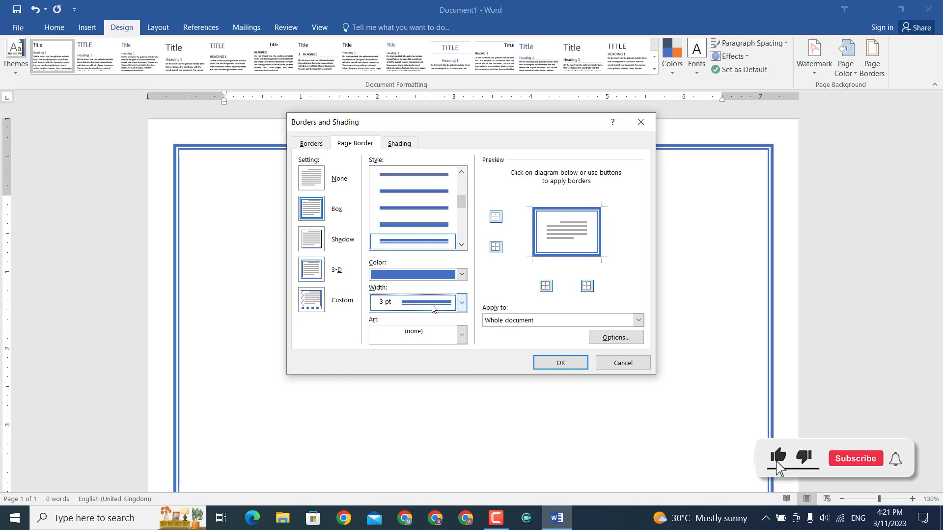
left_click(461, 303)
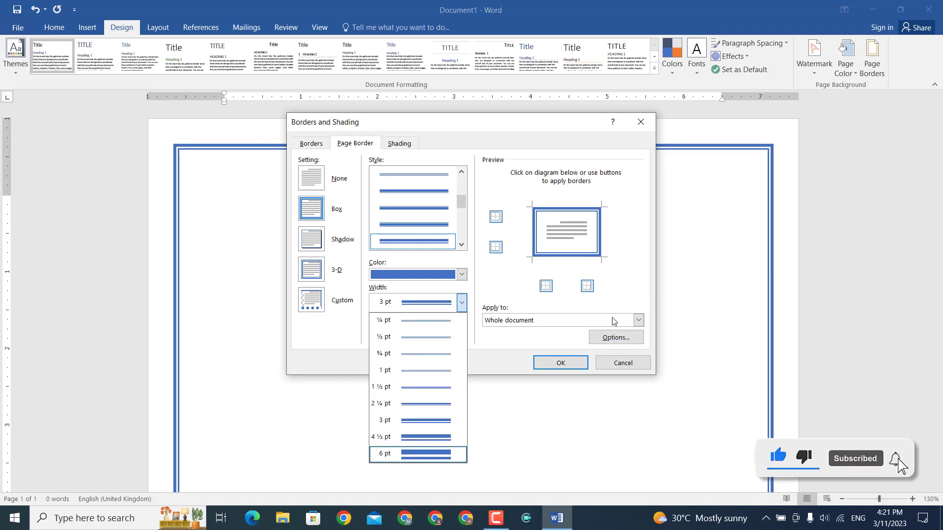
left_click(452, 271)
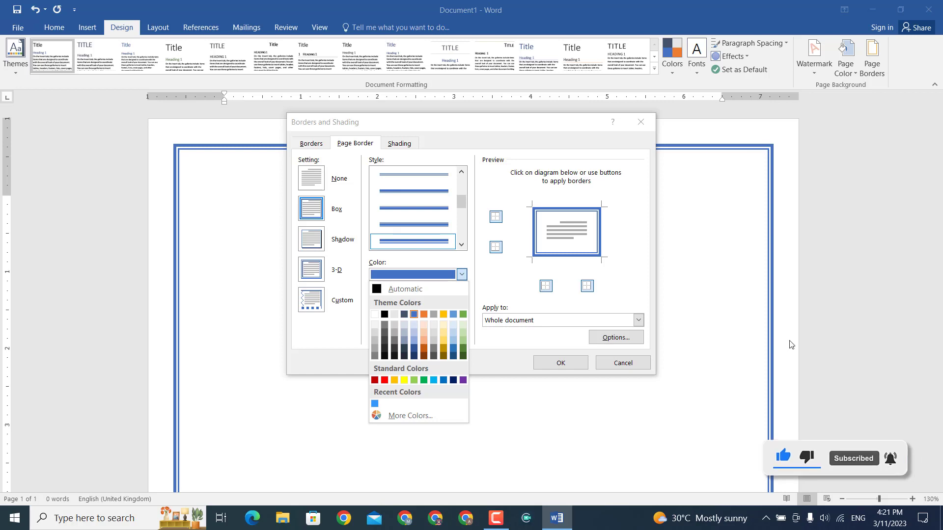
left_click(461, 256)
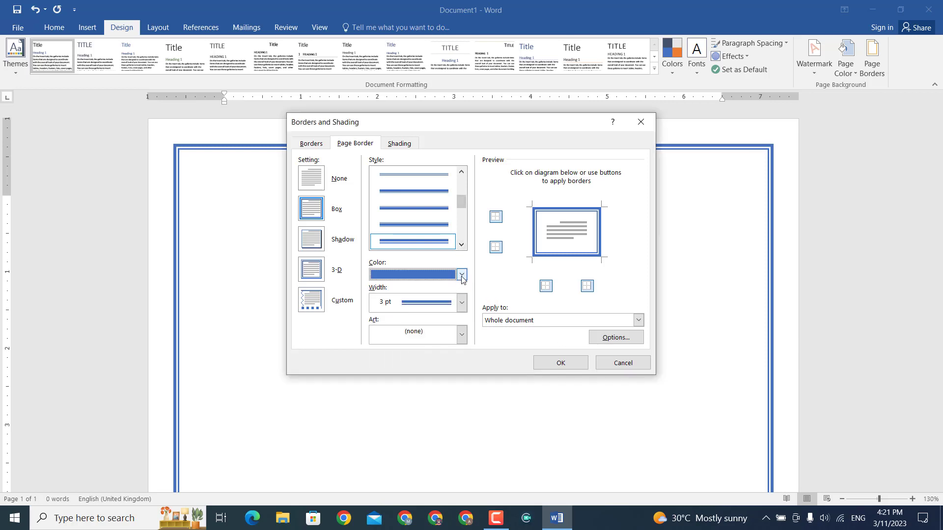
left_click(462, 302)
left_click(427, 322)
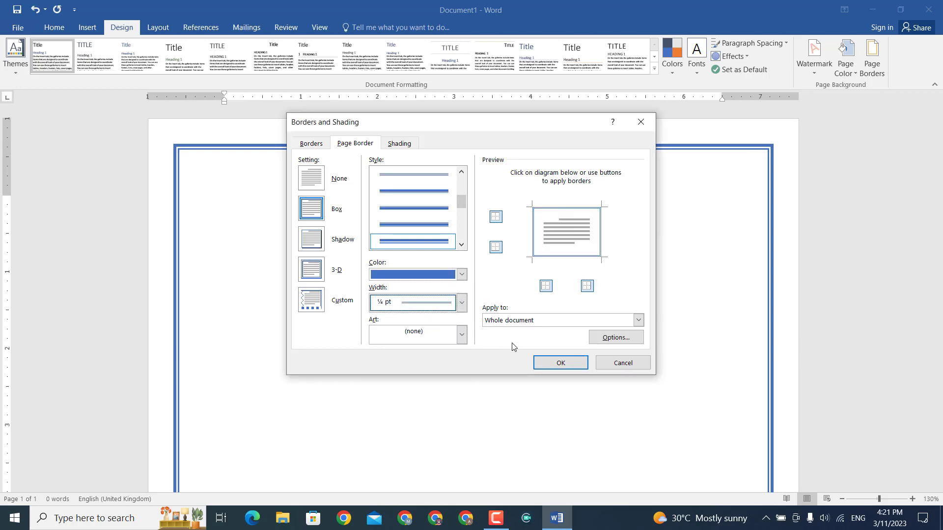
left_click(545, 364)
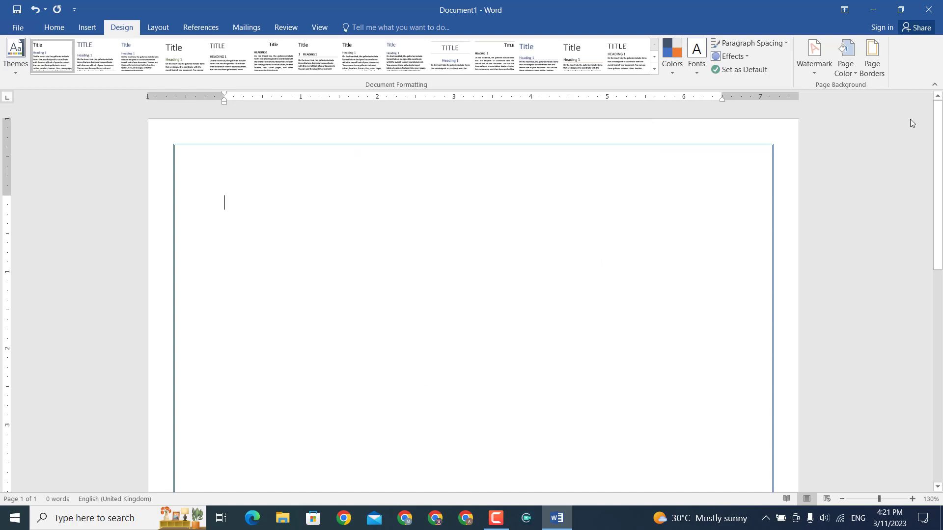
Widen the blue double-line page border to 6 pt
left_click(872, 58)
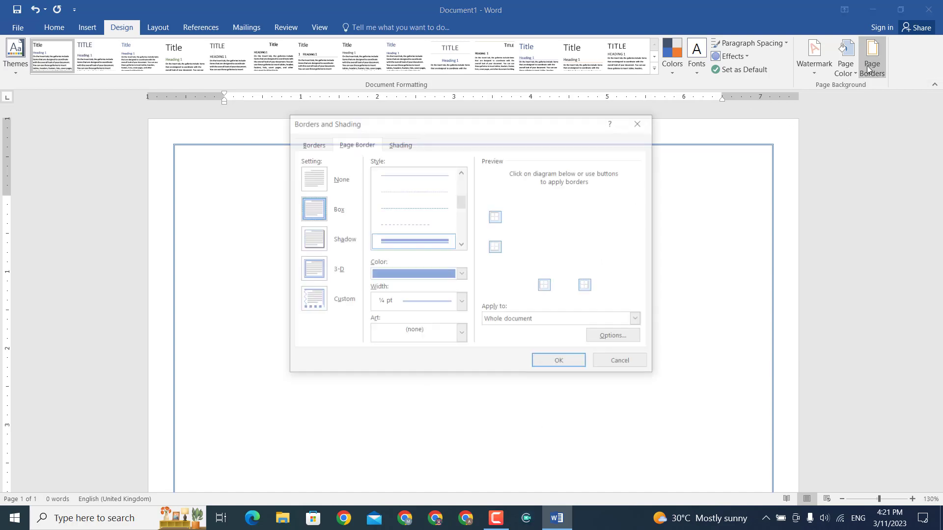
left_click(461, 302)
left_click(432, 444)
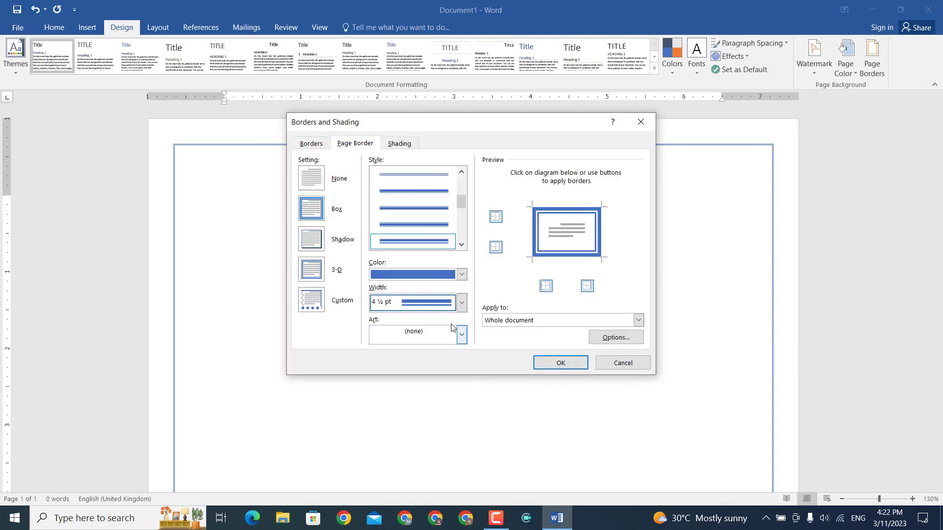
left_click(461, 302)
left_click(432, 456)
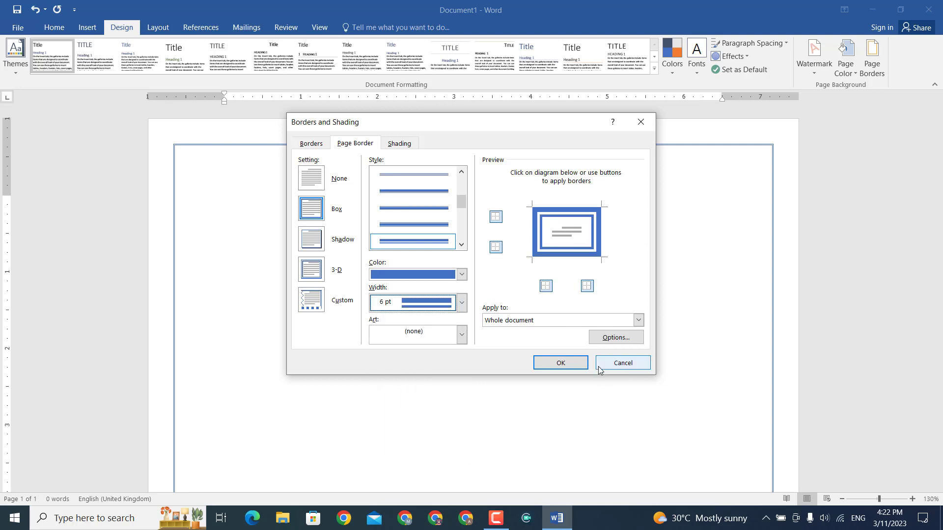
left_click(560, 363)
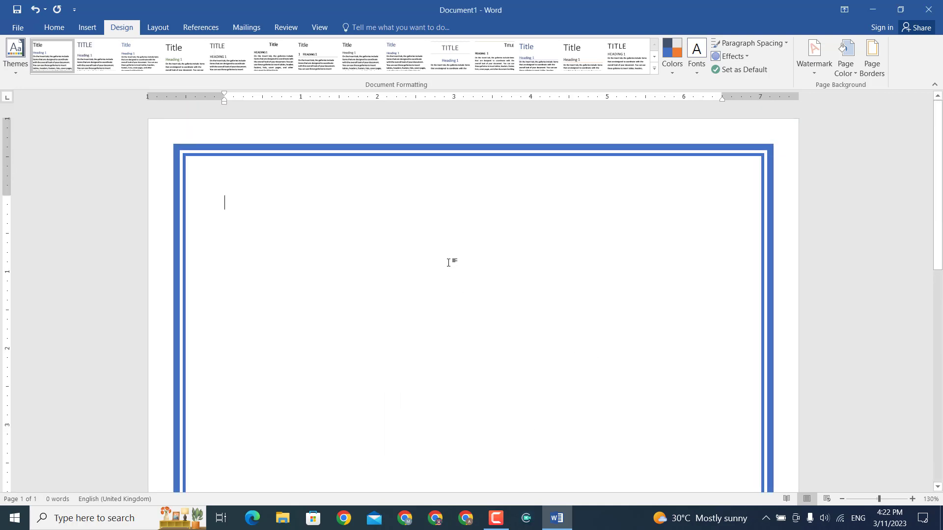
left_click(872, 56)
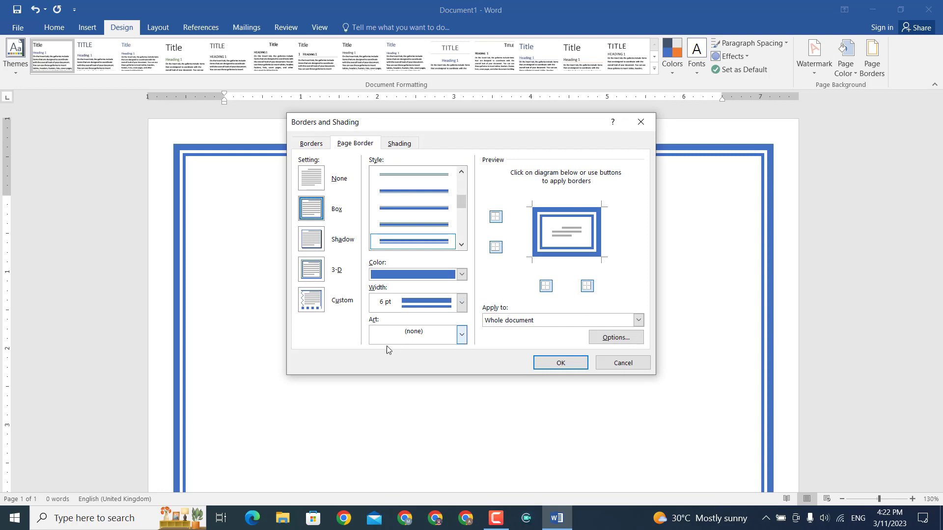
Apply the palm-tree art border to the page
left_click(464, 337)
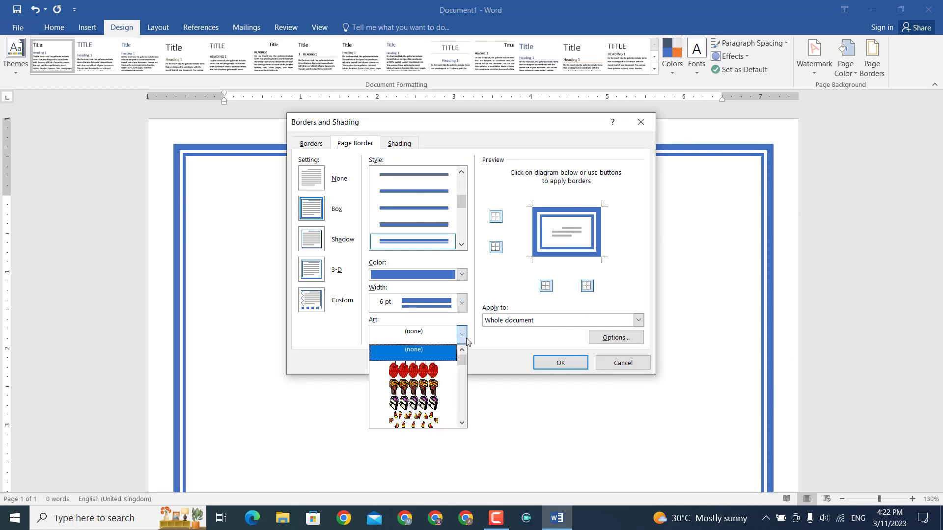
scroll(423, 363, "down", 3)
scroll(425, 379, "down", 3)
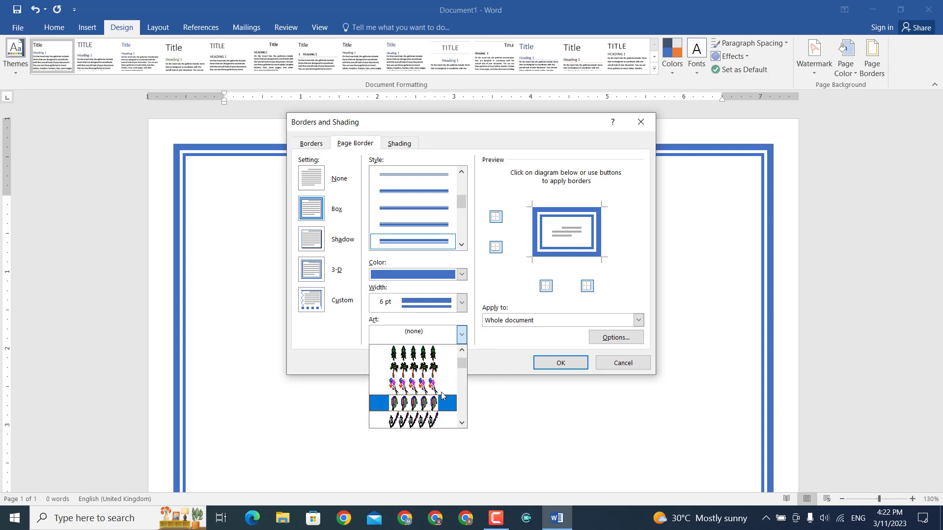
left_click(413, 370)
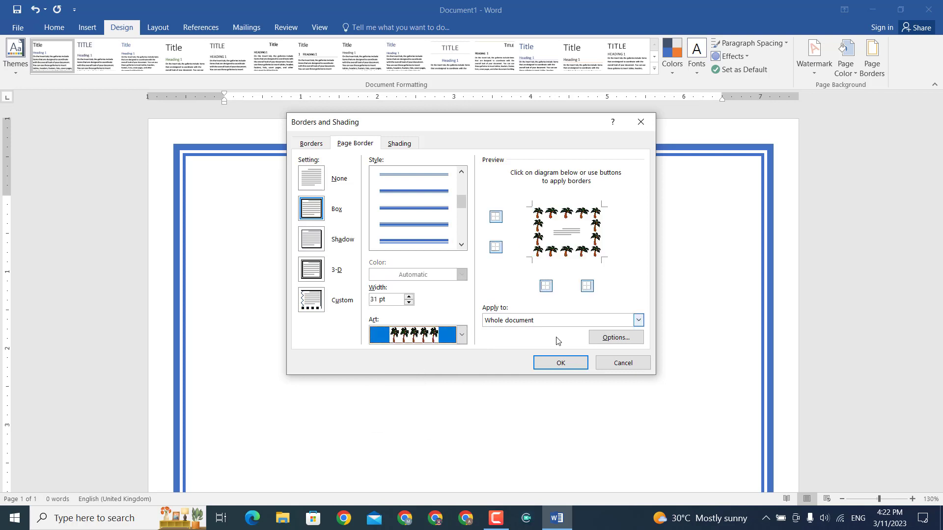
left_click(558, 364)
scroll(314, 235, "down", 6)
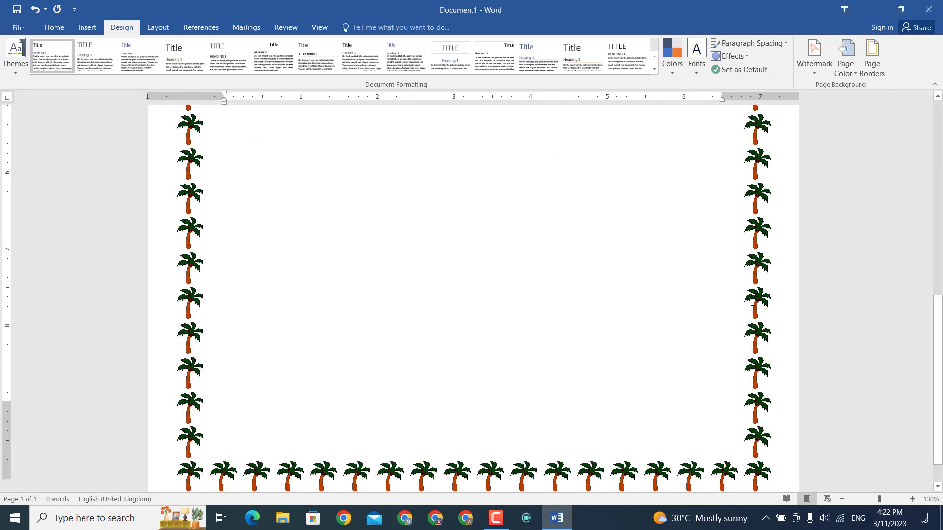
scroll(306, 255, "down", 1)
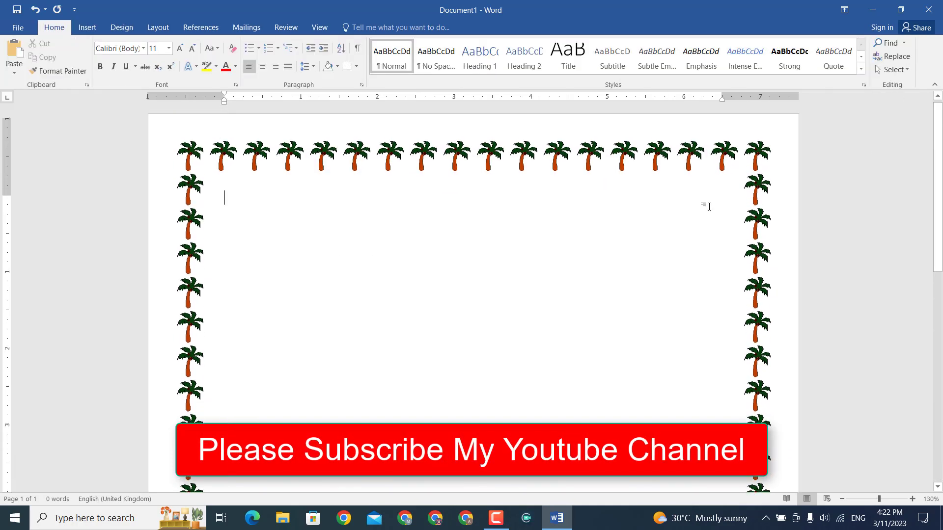
Remove the palm-tree border by setting the page border to None
left_click(167, 26)
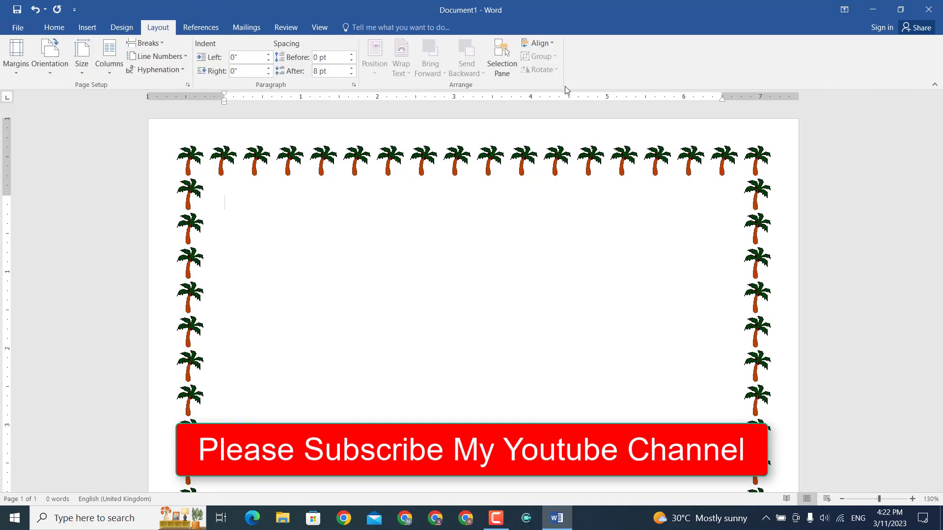
left_click(122, 27)
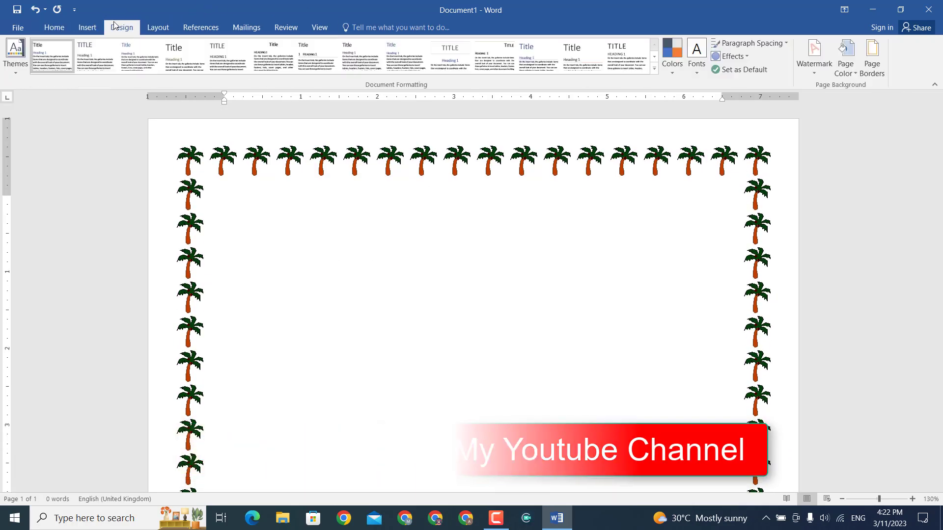
left_click(877, 68)
left_click(313, 178)
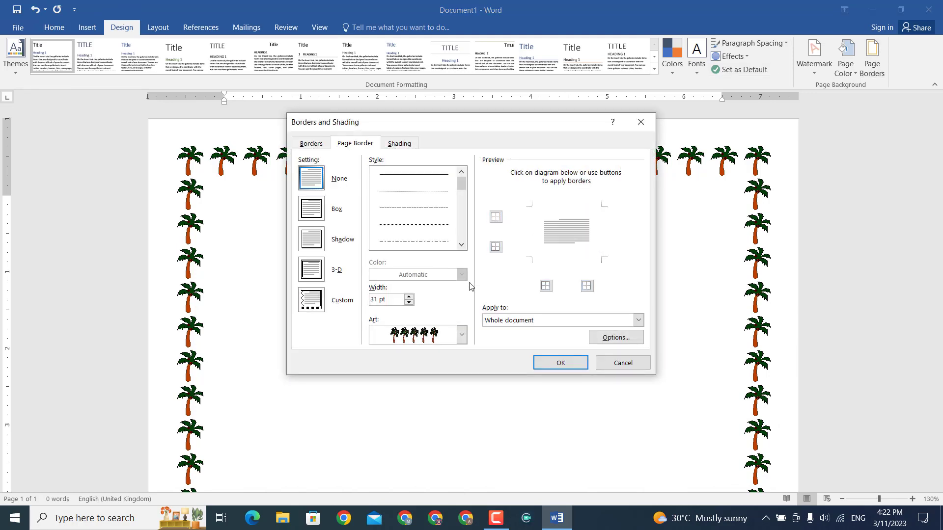
left_click(553, 363)
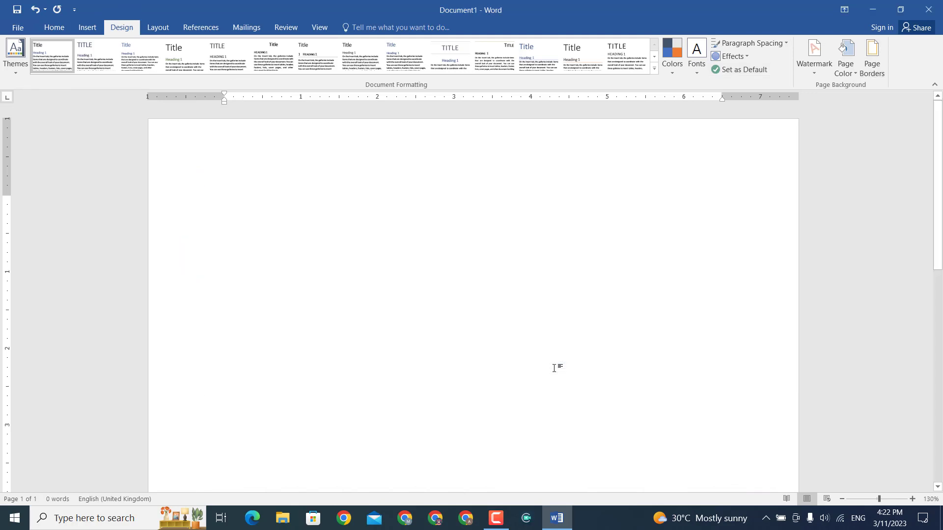
Set the page border to a plain Box setting
left_click(872, 60)
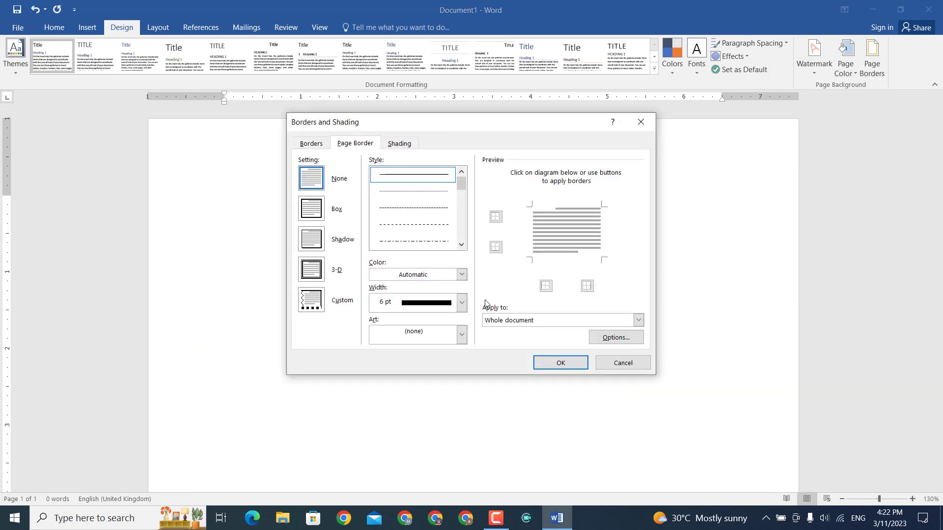
left_click(451, 342)
scroll(425, 388, "down", 2)
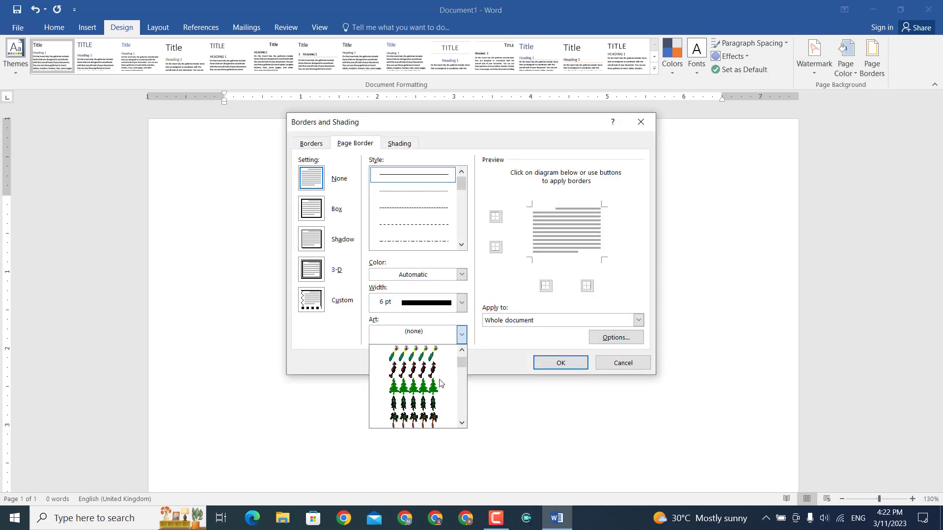
scroll(425, 388, "down", 2)
scroll(425, 393, "down", 2)
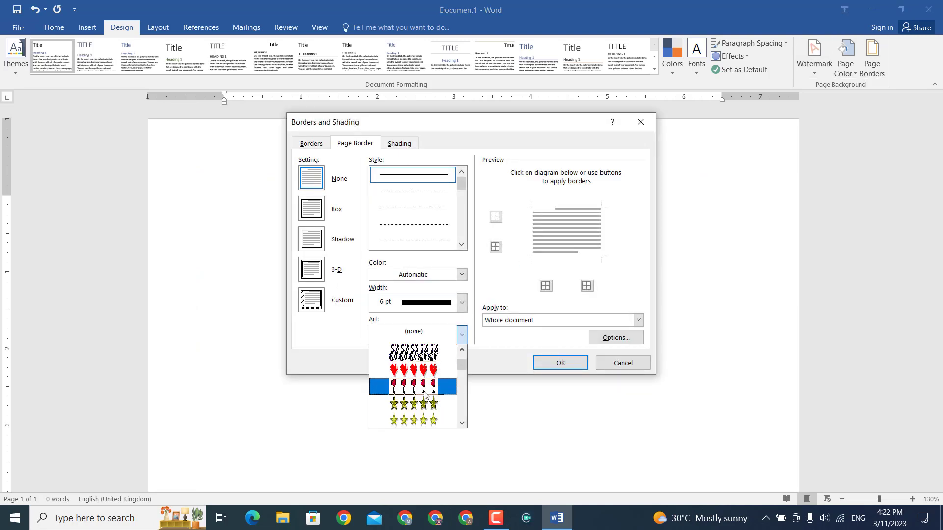
left_click(311, 216)
Try the black-cat art border coloured red
left_click(452, 335)
scroll(420, 393, "down", 2)
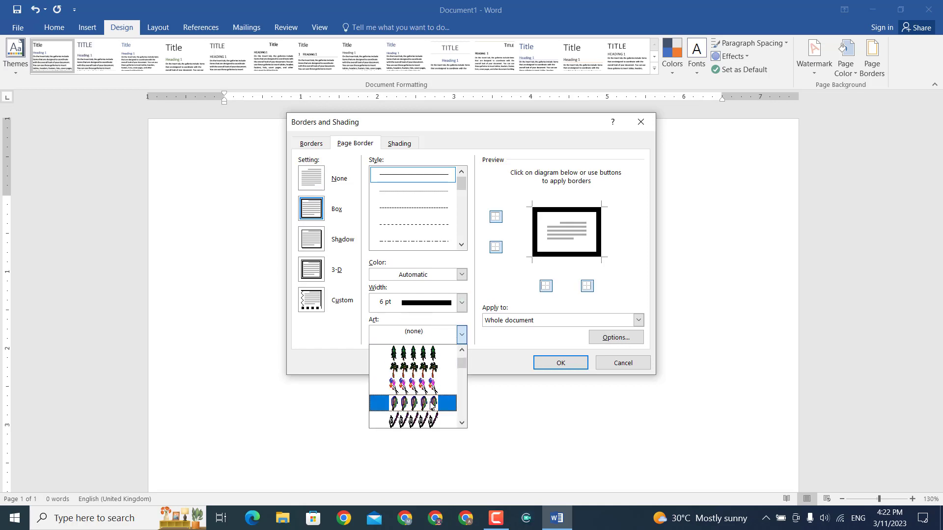
scroll(420, 398, "down", 2)
scroll(418, 405, "down", 2)
scroll(418, 404, "down", 2)
scroll(422, 412, "down", 2)
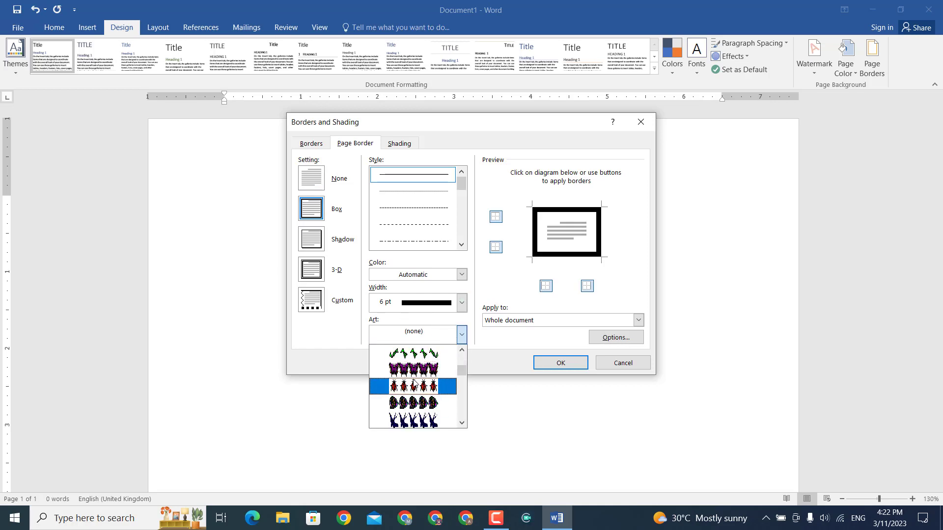
scroll(430, 423, "down", 2)
scroll(430, 403, "down", 2)
left_click(416, 391)
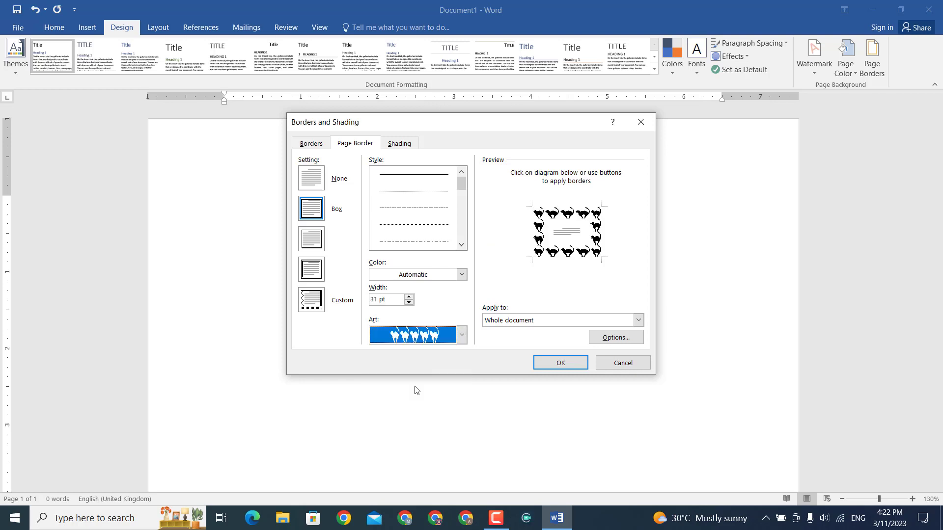
left_click(463, 275)
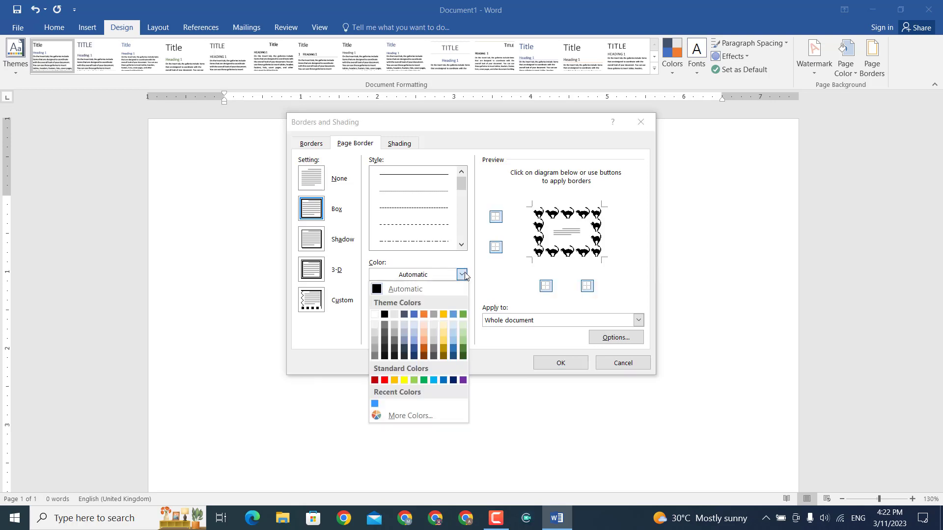
left_click(385, 380)
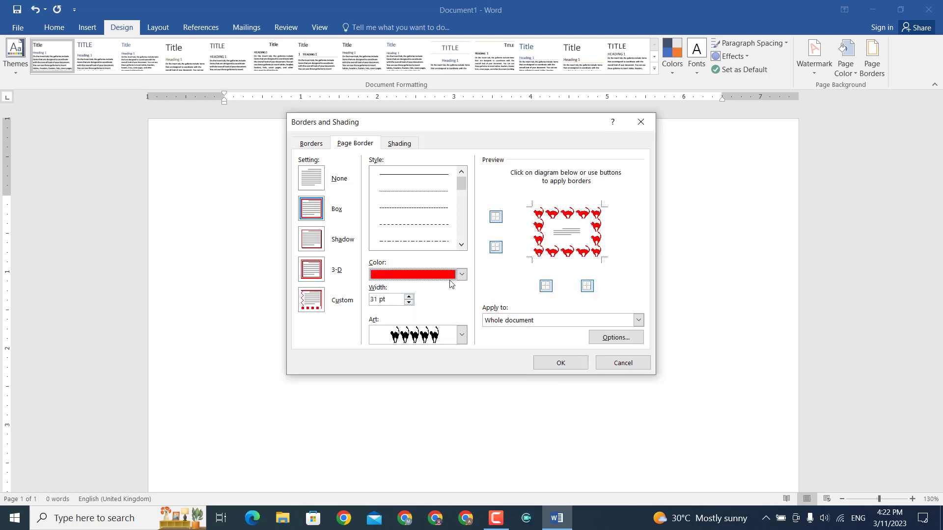
Try the red poppy art border instead
left_click(462, 337)
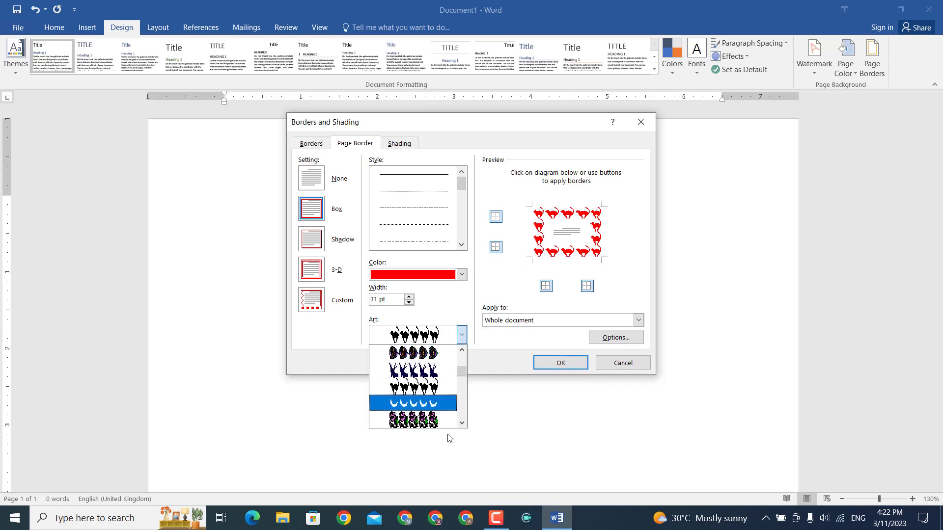
scroll(435, 401, "down", 3)
scroll(435, 400, "down", 2)
scroll(435, 401, "down", 3)
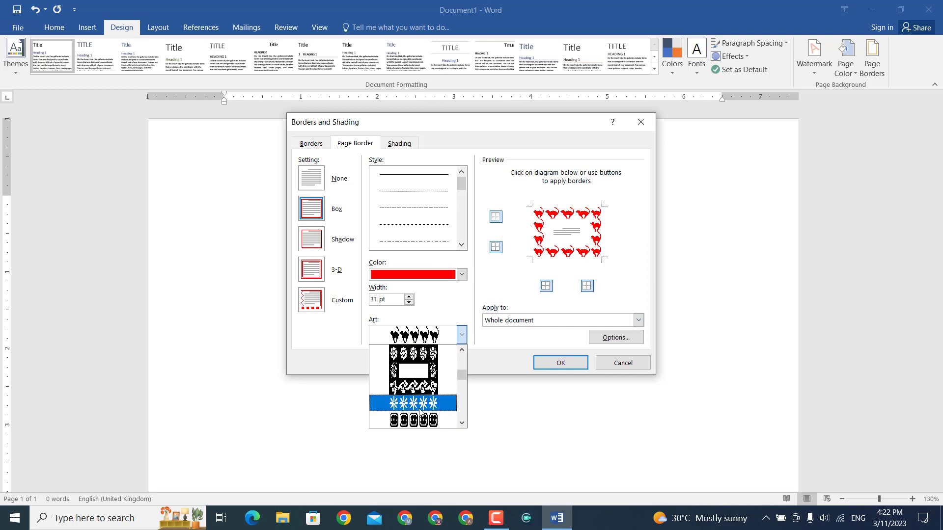
scroll(441, 410, "down", 3)
left_click(426, 388)
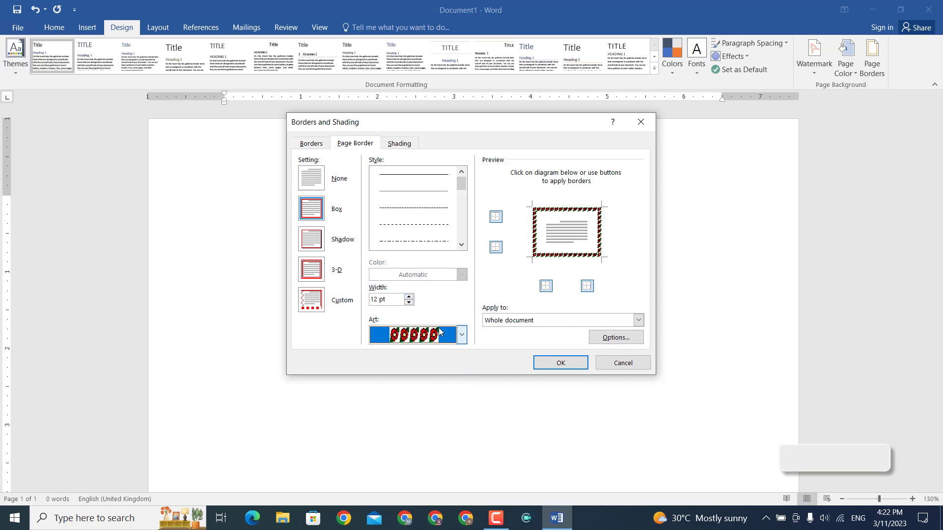
Apply the leafy vine art border in red to the whole page
left_click(462, 335)
scroll(426, 369, "up", 3)
left_click(422, 369)
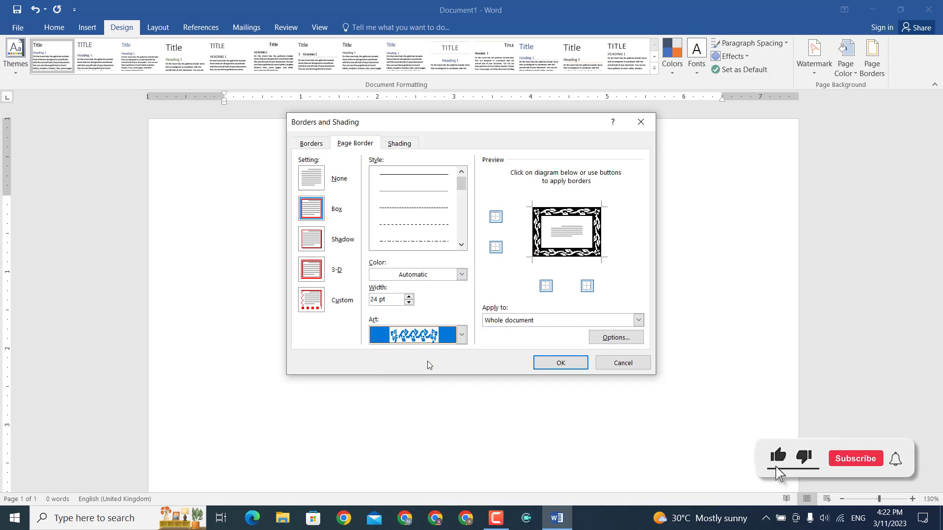
left_click(462, 274)
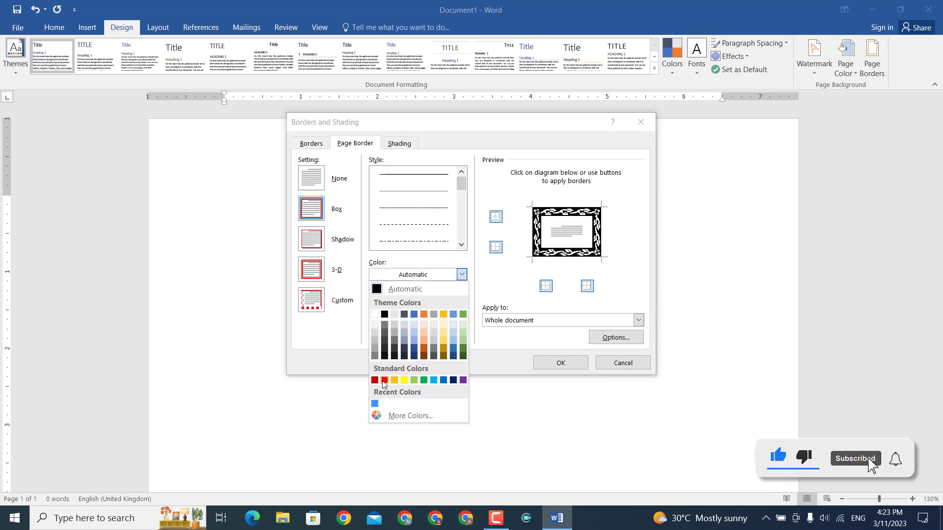
left_click(384, 380)
left_click(543, 362)
Browse the Insert and Home ribbon tabs, then return to Design
scroll(543, 366, "down", 5)
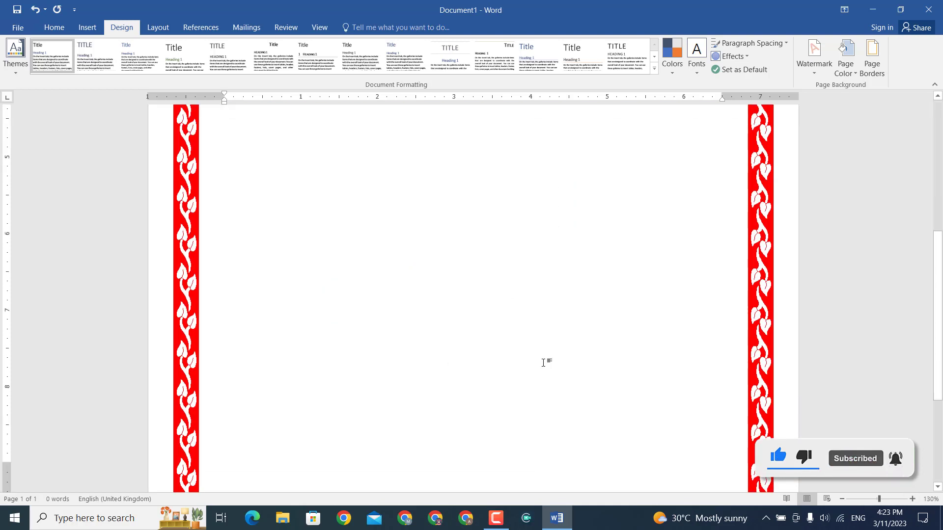
scroll(543, 366, "down", 5)
scroll(543, 367, "up", 5)
scroll(543, 366, "up", 5)
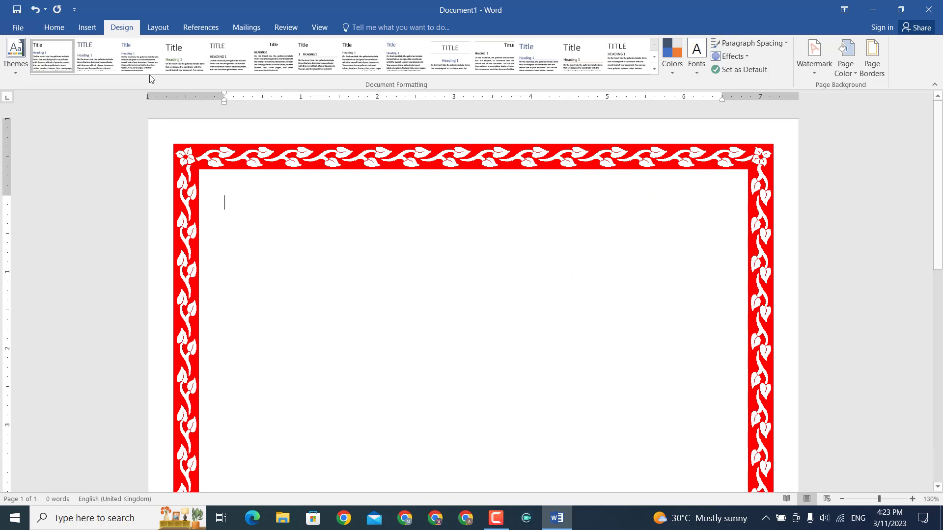
left_click(88, 27)
left_click(54, 27)
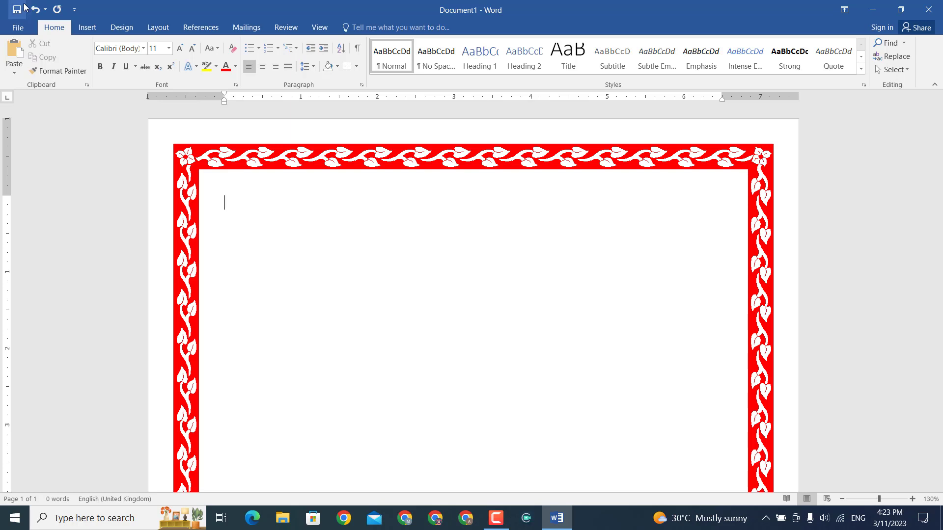
left_click(121, 28)
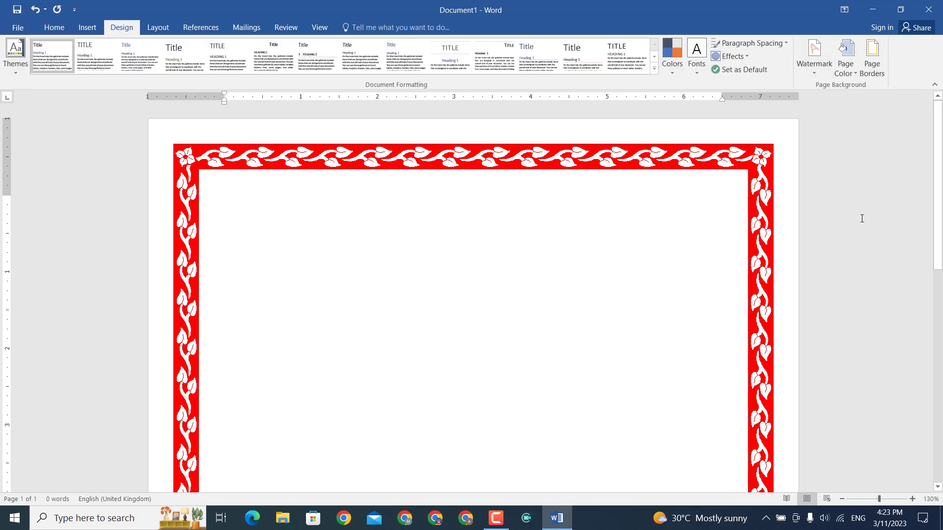
Set the page border to None, removing the red vine art
left_click(872, 56)
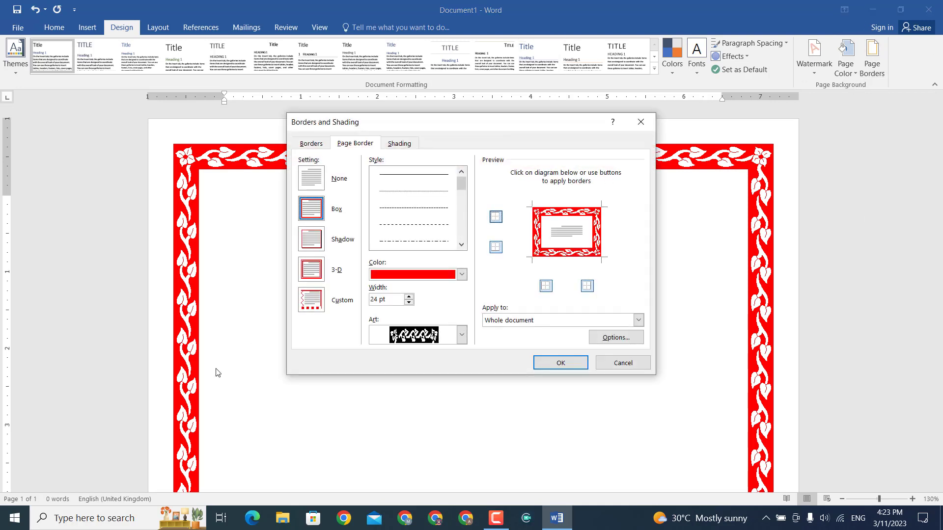
left_click(325, 187)
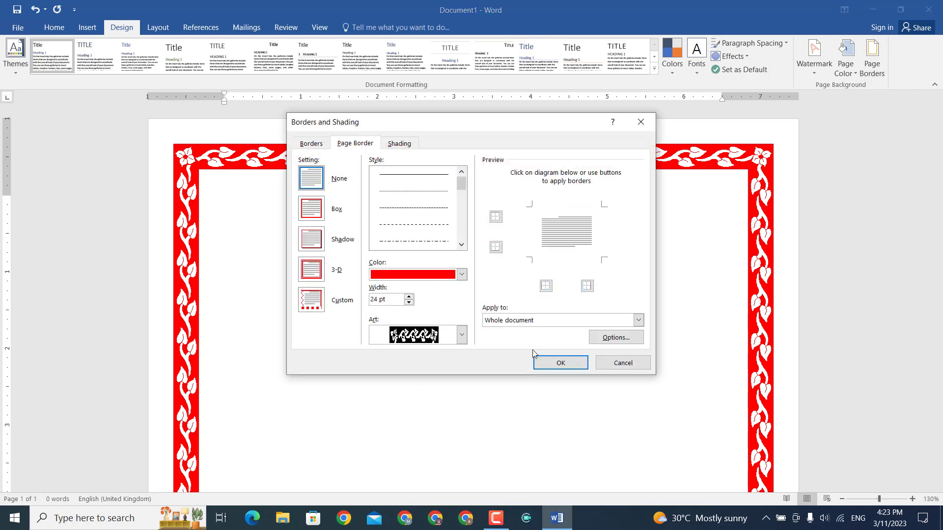
left_click(545, 363)
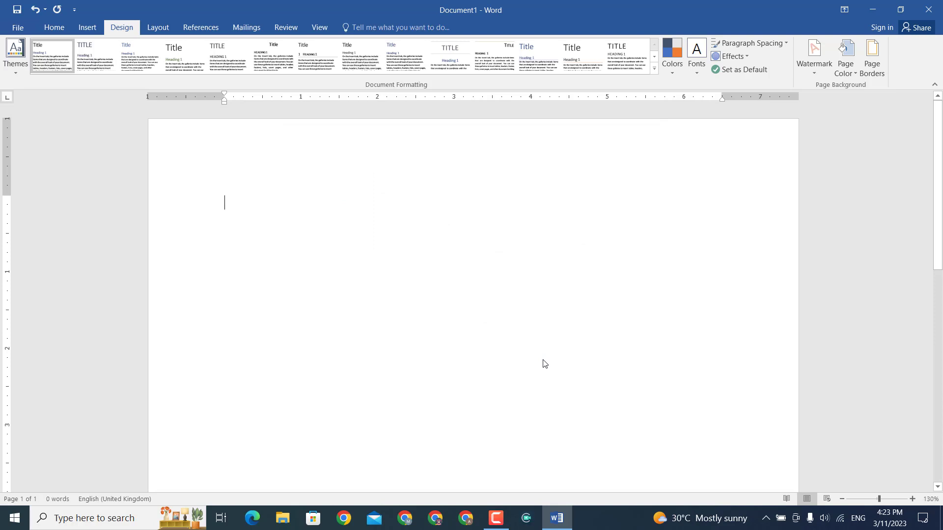